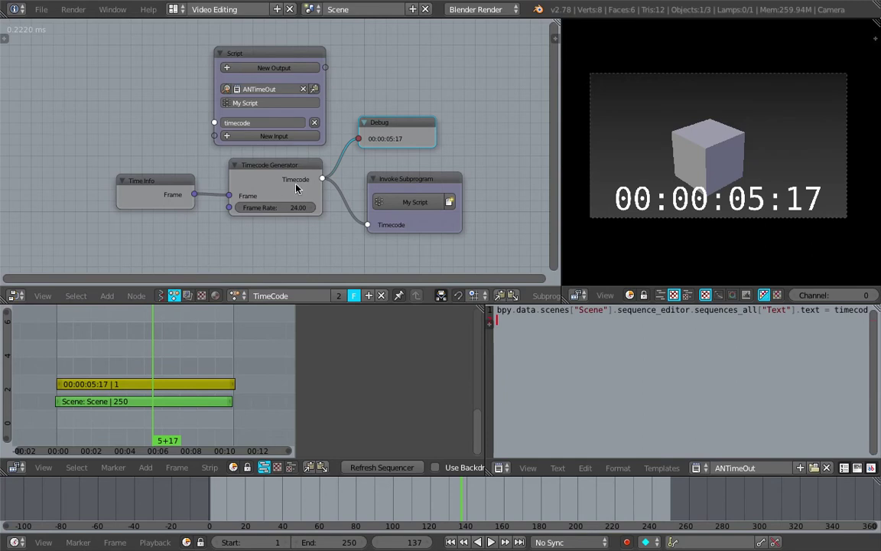
# - Scrub the timeline to frame 176 and examine the timecode overlay in the preview alongside the node setup
pyautogui.moveTo(296, 188); pyautogui.dragTo(263, 196, button='middle')
pyautogui.scroll(1, 727, 192)
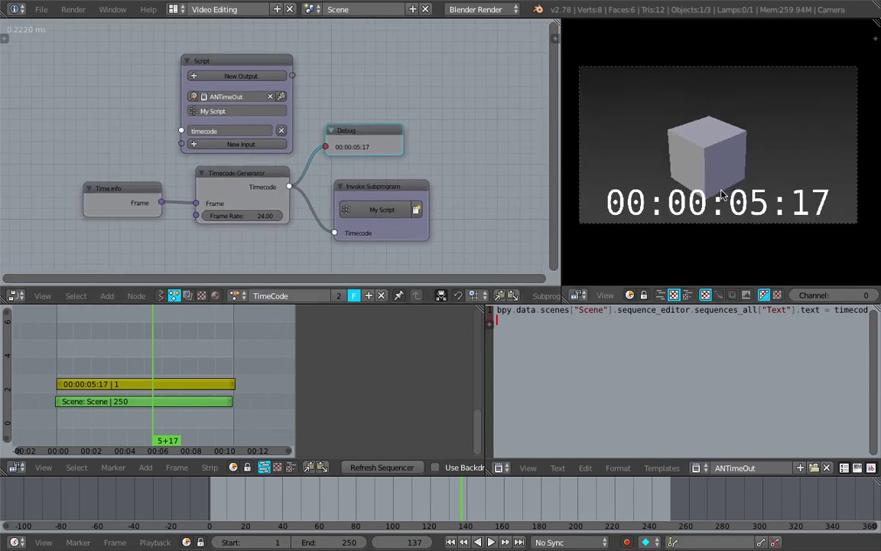
pyautogui.moveTo(460, 478); pyautogui.dragTo(531, 482)
pyautogui.scroll(1, 690, 245)
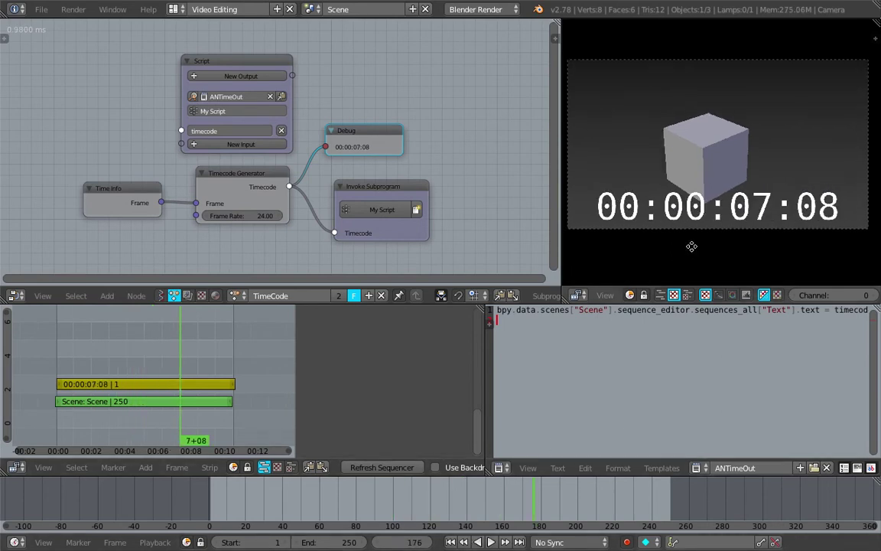
pyautogui.moveTo(690, 246); pyautogui.dragTo(698, 246, button='middle')
pyautogui.scroll(-1, 698, 243)
pyautogui.moveTo(706, 161); pyautogui.dragTo(707, 170, button='middle')
pyautogui.moveTo(756, 156); pyautogui.dragTo(751, 149, button='middle')
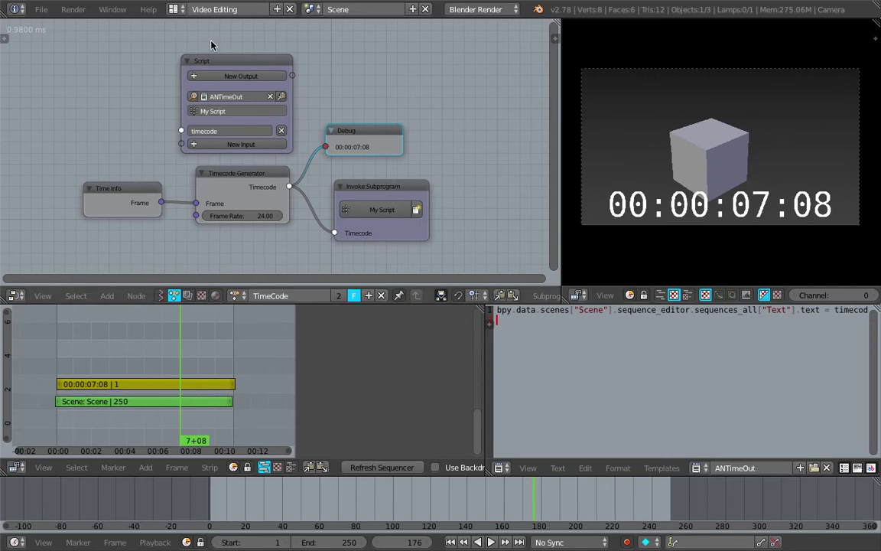
pyautogui.scroll(2, 190, 40)
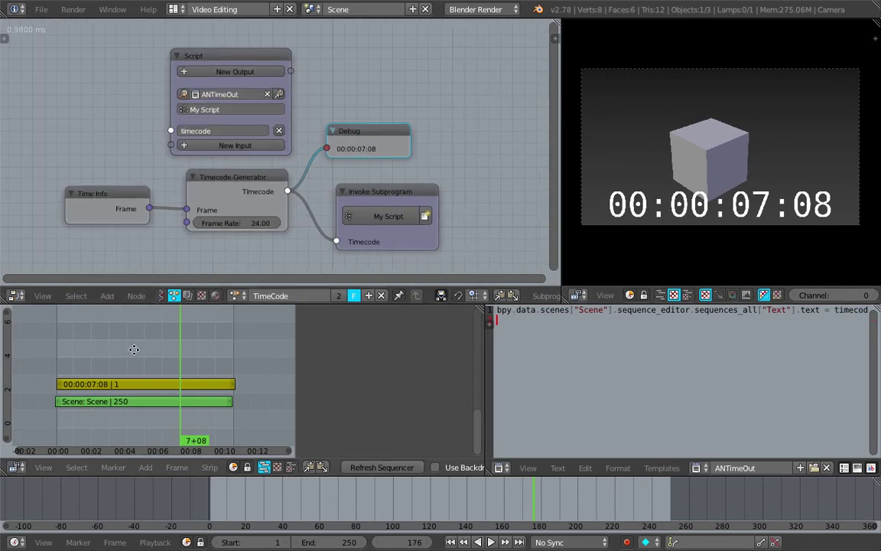
pyautogui.moveTo(132, 350); pyautogui.dragTo(173, 355, button='middle')
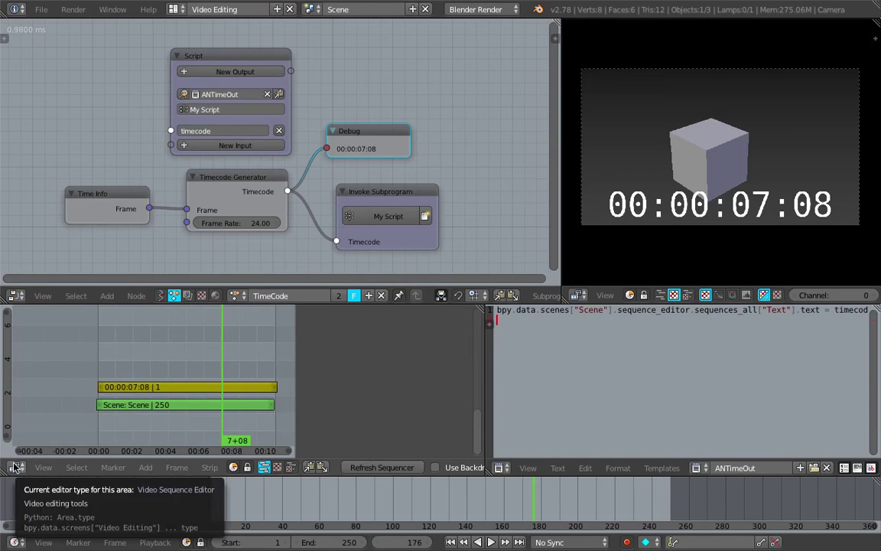
# - Scrub the sequence to frame 99 and select the timecode text strip above the scene strip
pyautogui.click(152, 360)
pyautogui.scroll(1, 153, 359)
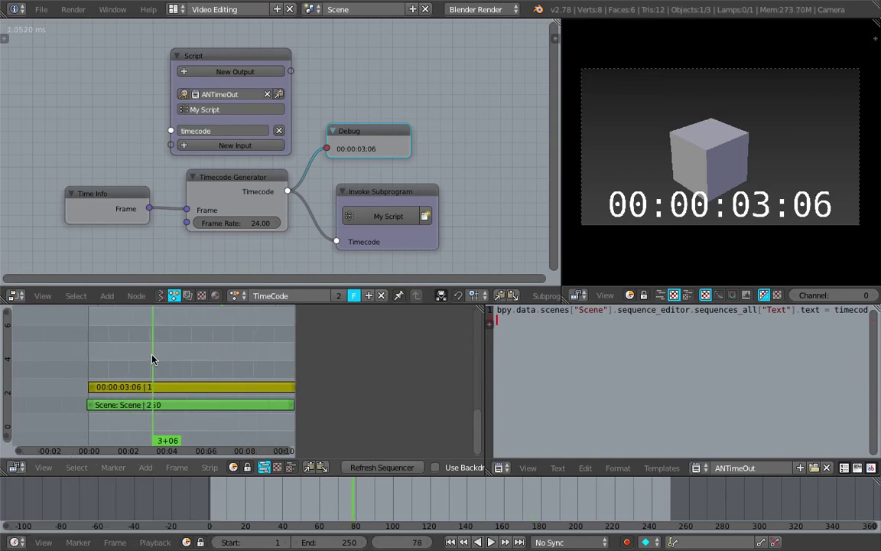
pyautogui.moveTo(153, 359); pyautogui.dragTo(132, 355, button='middle')
pyautogui.click(145, 394)
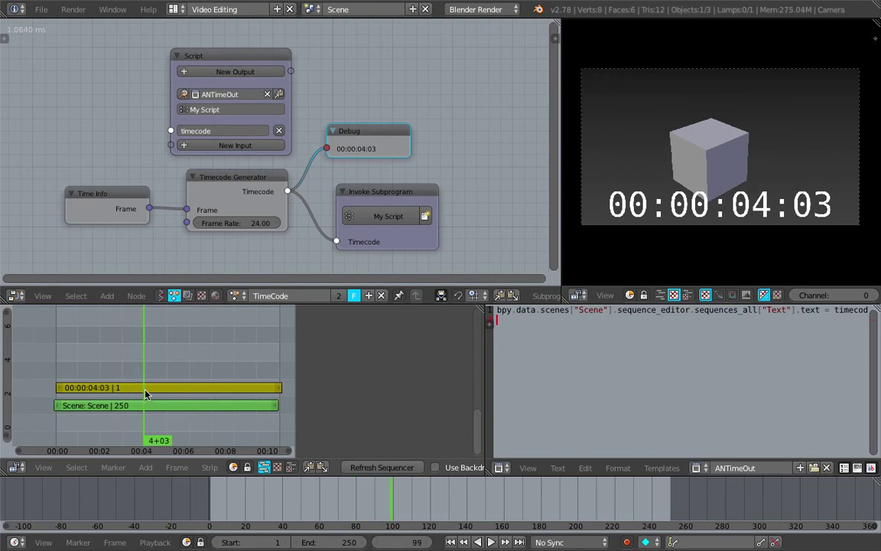
pyautogui.rightClick(146, 391)
pyautogui.rightClick(150, 403)
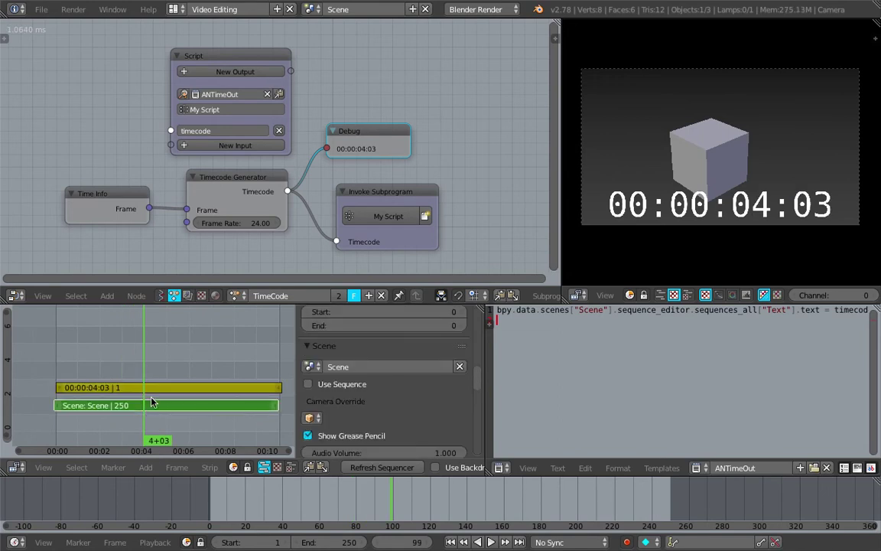
pyautogui.rightClick(153, 389)
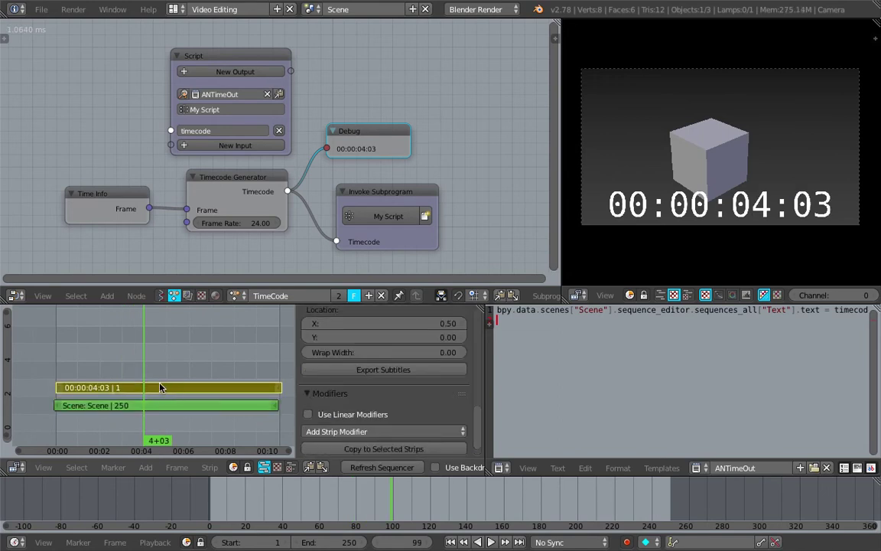
# - Look through the strip operations, scrub to frame 26 and view the strip types that can be added
pyautogui.click(206, 468)
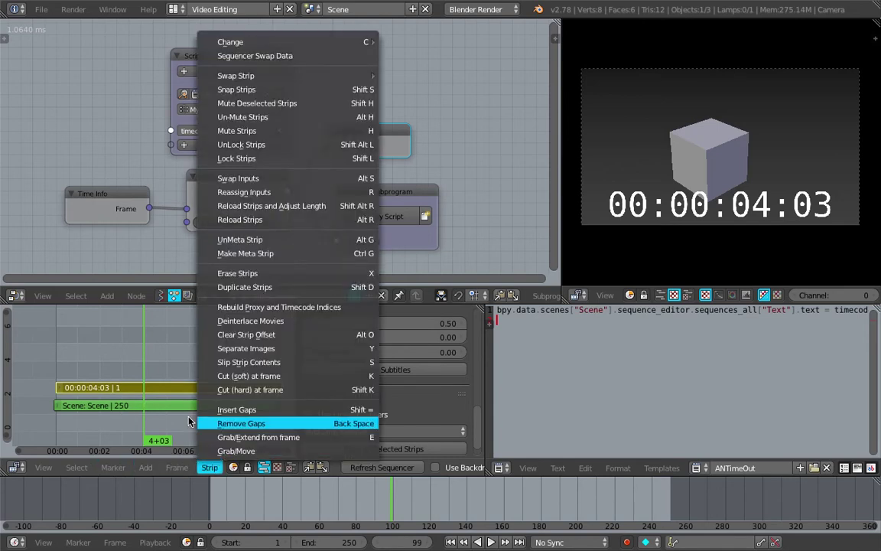
pyautogui.moveTo(140, 325); pyautogui.dragTo(80, 347)
pyautogui.hotkey('shift', 'a')
pyautogui.moveTo(81, 345)
pyautogui.moveTo(76, 426)
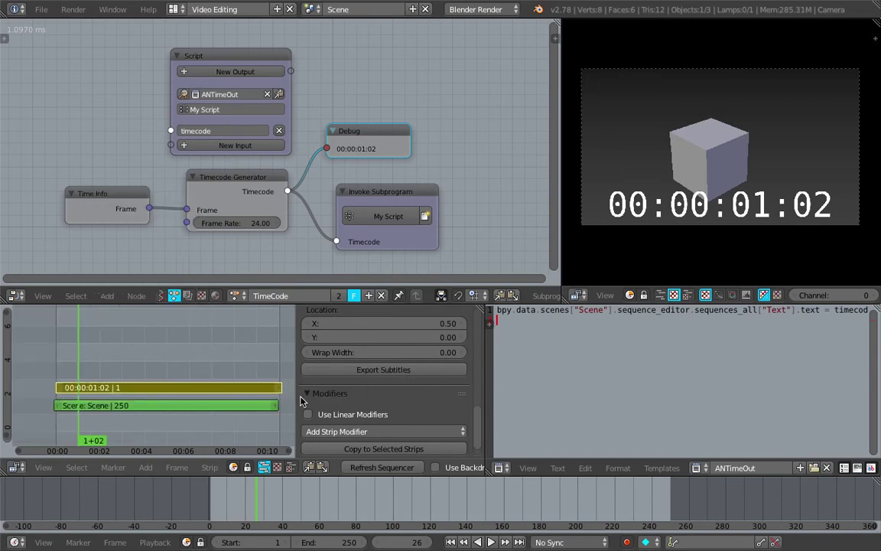
# - Examine the text strip's Effect Strip settings while playing and scrubbing the animation, ending at frame 146
pyautogui.scroll(8, 409, 394)
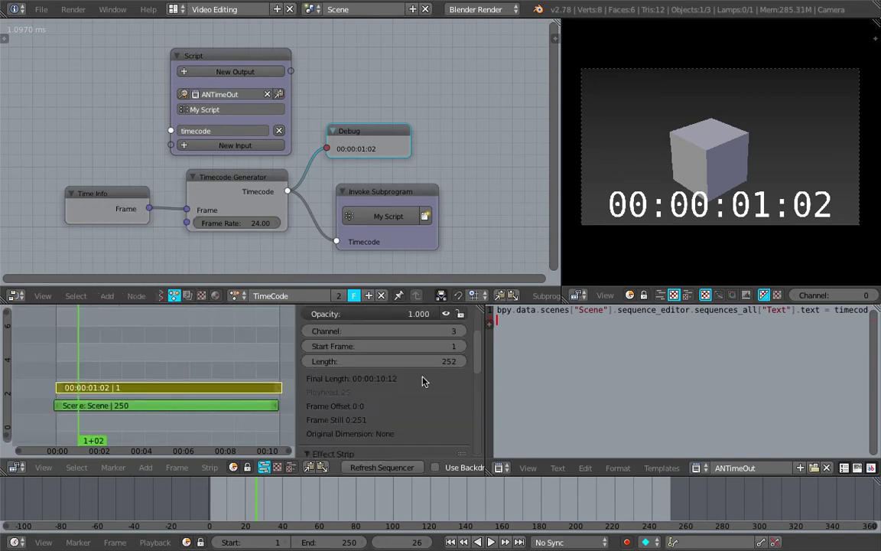
pyautogui.scroll(-3, 423, 379)
pyautogui.moveTo(375, 493); pyautogui.dragTo(383, 467)
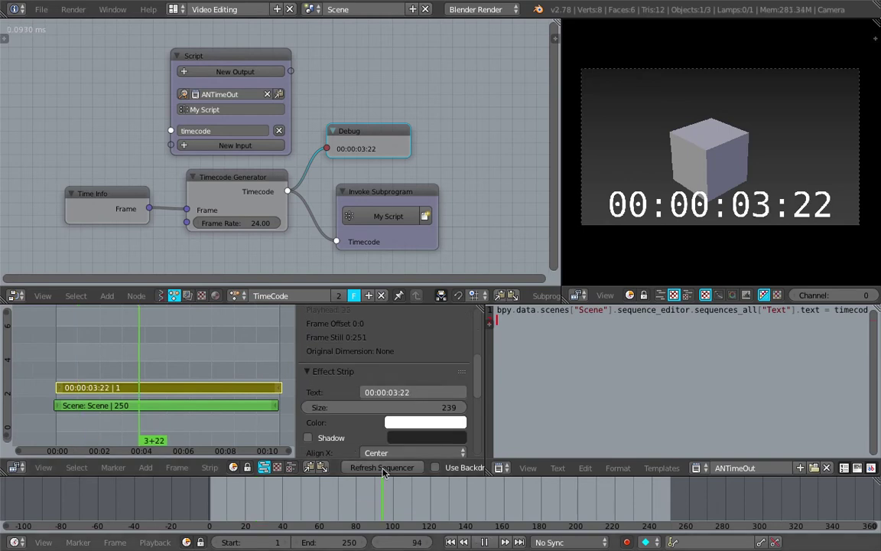
pyautogui.hotkey('alt', 'a')
pyautogui.moveTo(409, 507); pyautogui.dragTo(443, 507)
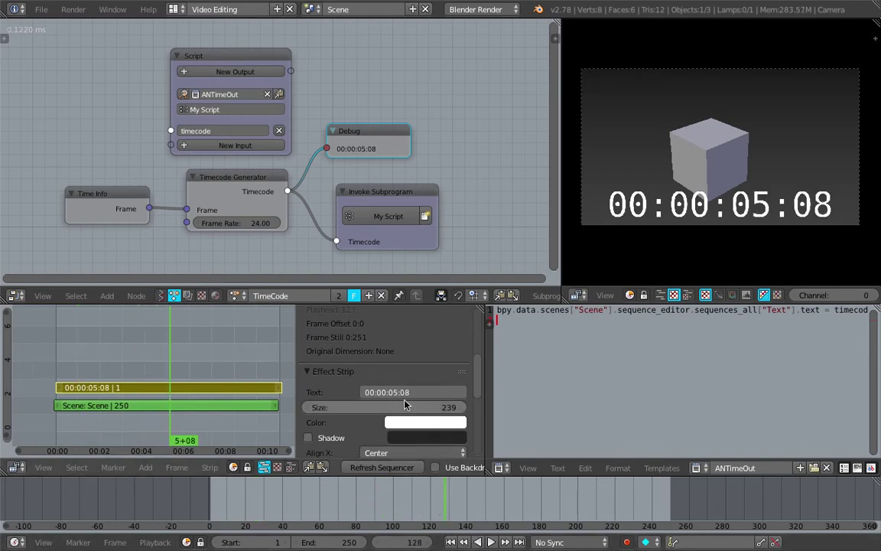
pyautogui.hotkey('alt', 'a')
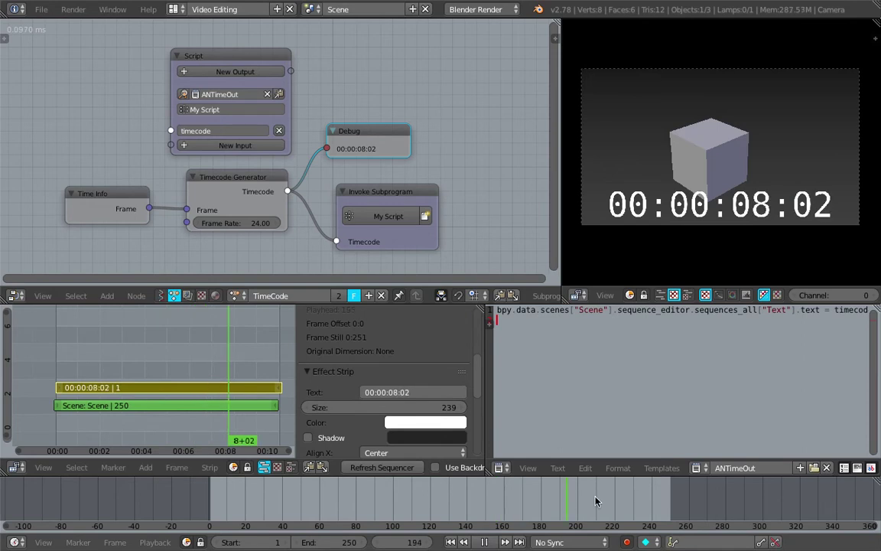
pyautogui.hotkey('alt', 'a')
pyautogui.moveTo(596, 501); pyautogui.dragTo(476, 497)
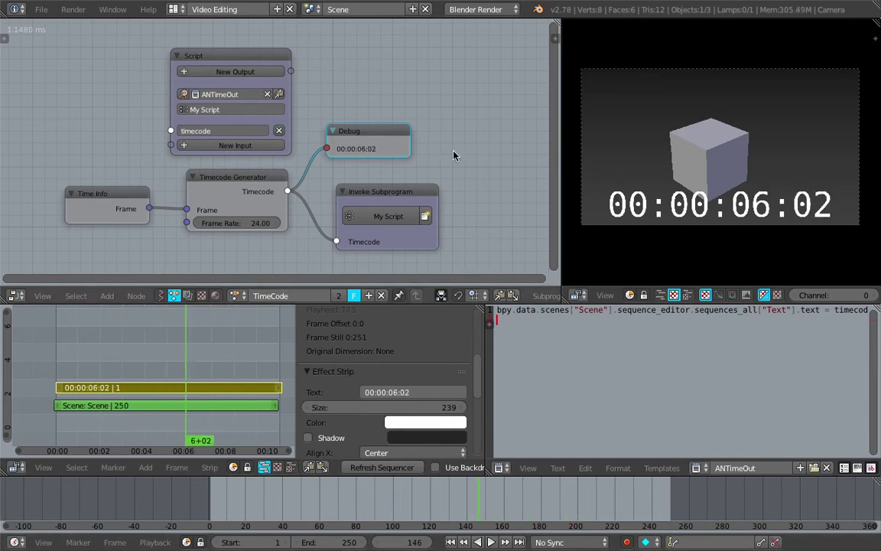
# - Shift the Timecode Generator node slightly down and to the left in the node tree
pyautogui.moveTo(453, 155); pyautogui.dragTo(467, 149, button='middle')
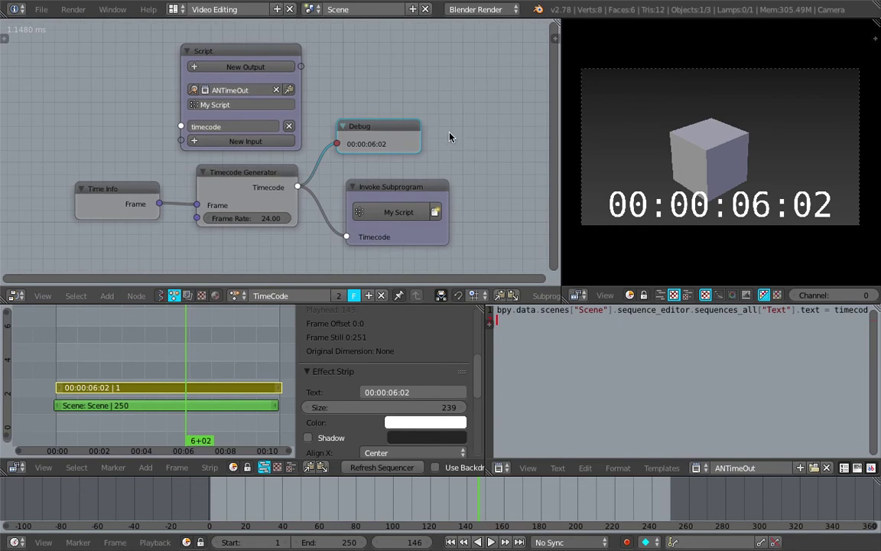
pyautogui.scroll(-1, 477, 132)
pyautogui.moveTo(472, 131); pyautogui.dragTo(417, 124, button='middle')
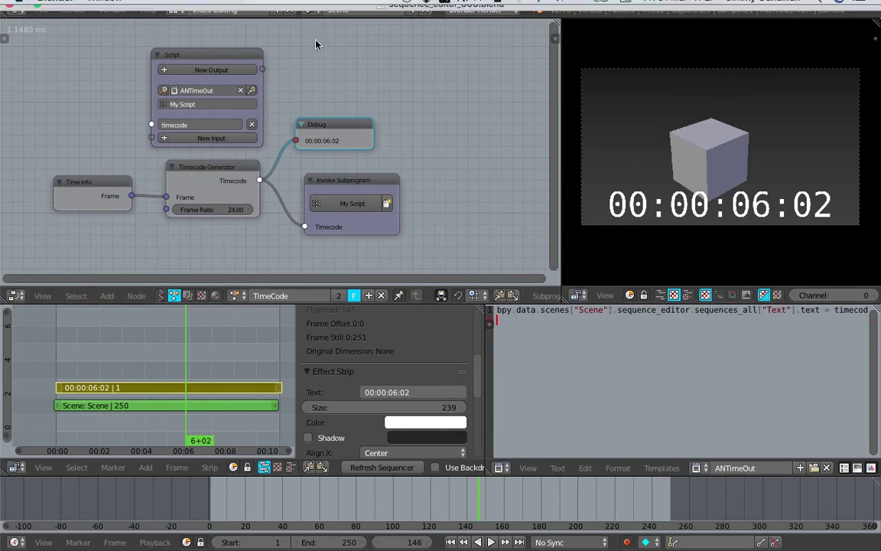
pyautogui.moveTo(313, 107); pyautogui.dragTo(348, 77, button='middle')
pyautogui.scroll(2, 295, 126)
pyautogui.scroll(5, 260, 125)
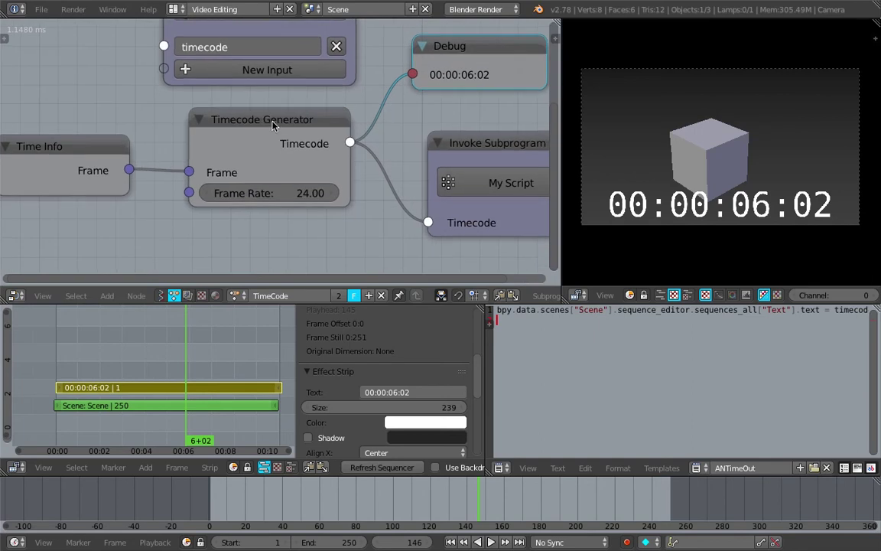
pyautogui.moveTo(274, 126); pyautogui.dragTo(268, 136)
pyautogui.scroll(-3, 277, 130)
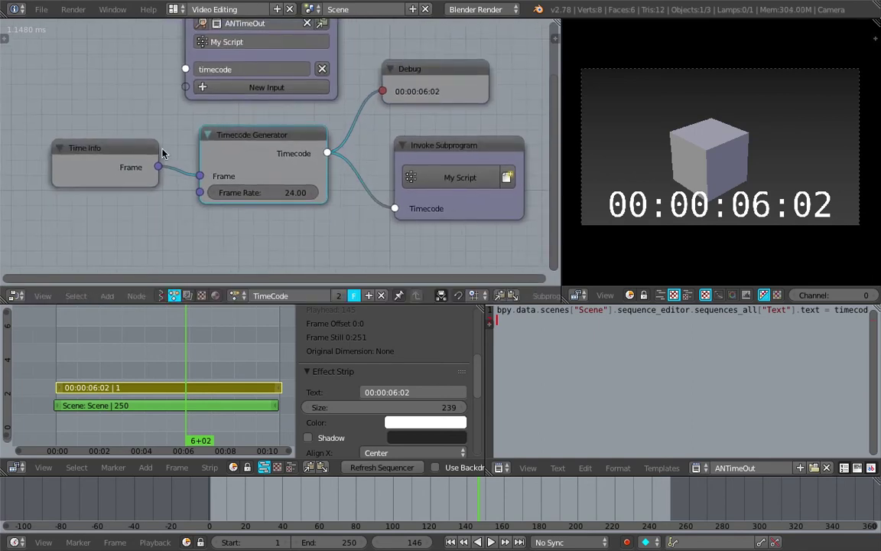
# - Move the Time Info node further left, widening its gap to the Timecode Generator node
pyautogui.moveTo(136, 151); pyautogui.dragTo(113, 151)
pyautogui.scroll(-2, 131, 141)
pyautogui.moveTo(131, 141); pyautogui.dragTo(122, 146, button='middle')
pyautogui.moveTo(122, 155); pyautogui.dragTo(98, 154)
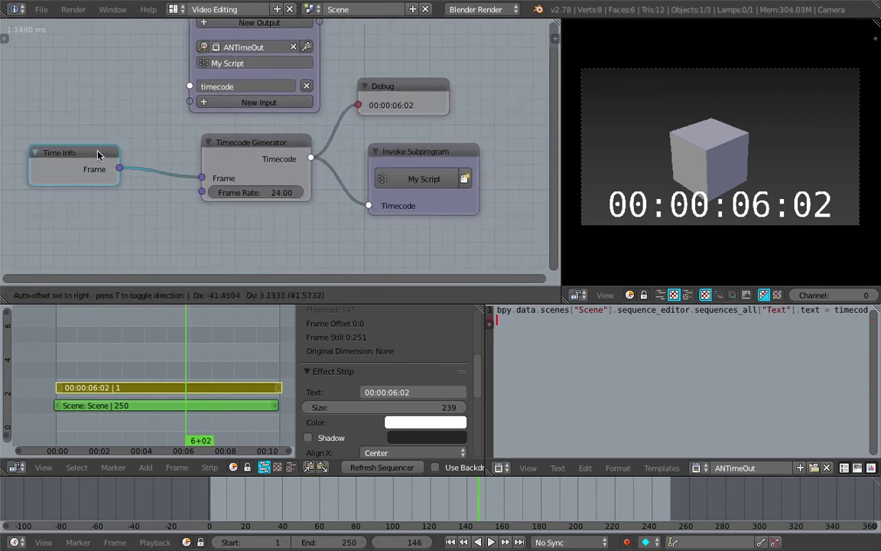
pyautogui.scroll(3, 240, 191)
pyautogui.scroll(-1, 249, 205)
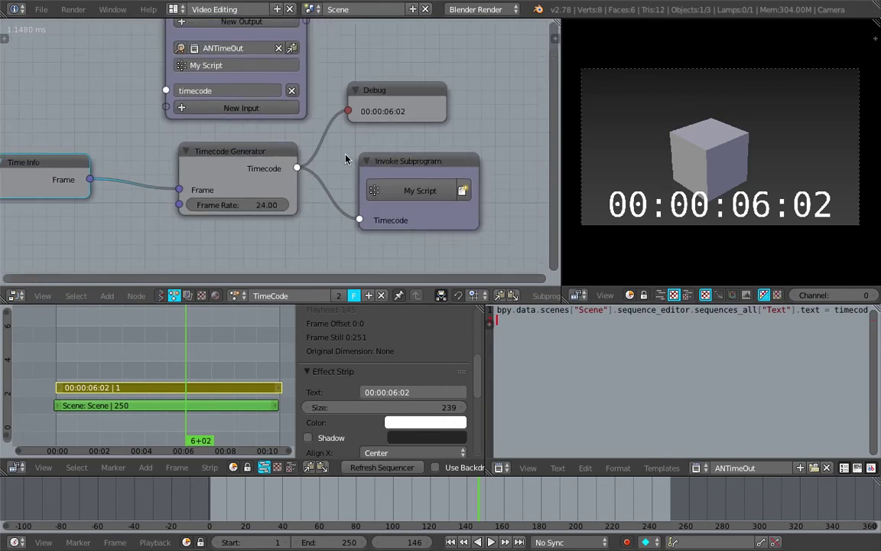
# - Nudge the Debug node slightly up and to the right, and scrub the timeline to frame 79
pyautogui.click(394, 101)
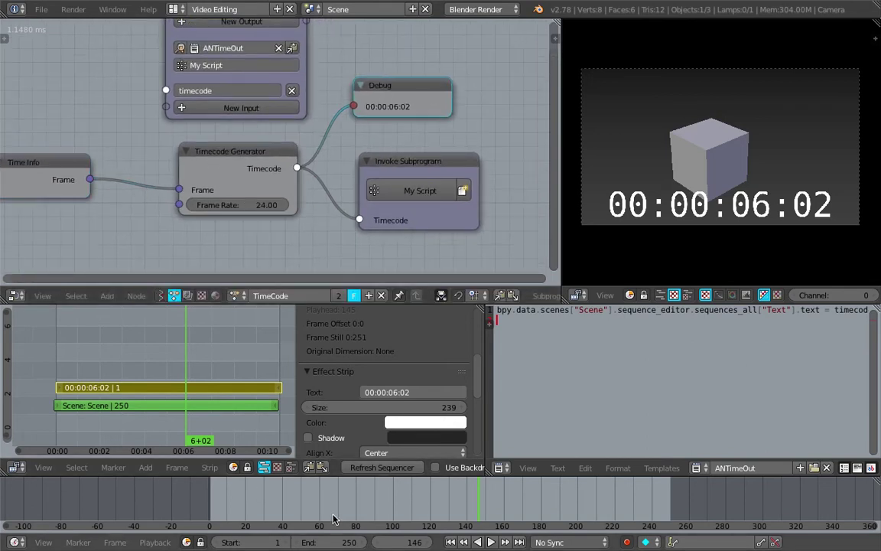
pyautogui.moveTo(332, 516); pyautogui.dragTo(356, 508)
pyautogui.scroll(-1, 389, 116)
pyautogui.moveTo(387, 119); pyautogui.dragTo(366, 144, button='middle')
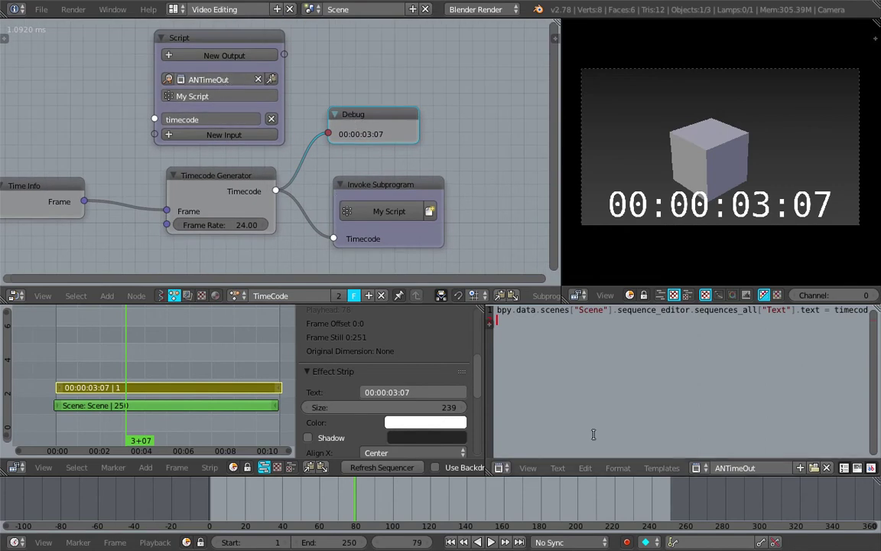
# - Widen the text editor to show the whole script line and highlight bpy.data.scenes["Scene"].sequence_editor.sequences_all["Text"].text
pyautogui.moveTo(487, 353); pyautogui.dragTo(338, 348)
pyautogui.moveTo(351, 309); pyautogui.dragTo(489, 309)
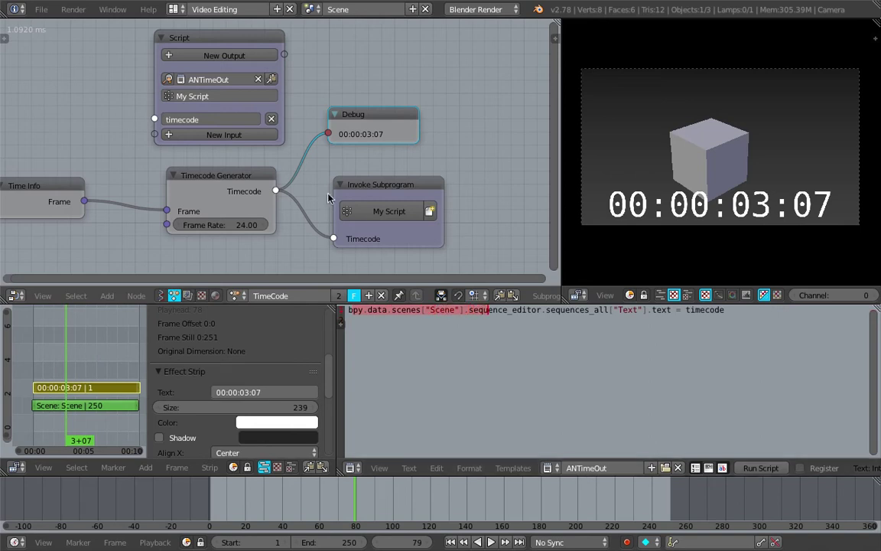
pyautogui.moveTo(356, 241); pyautogui.dragTo(368, 236, button='middle')
pyautogui.click(624, 337)
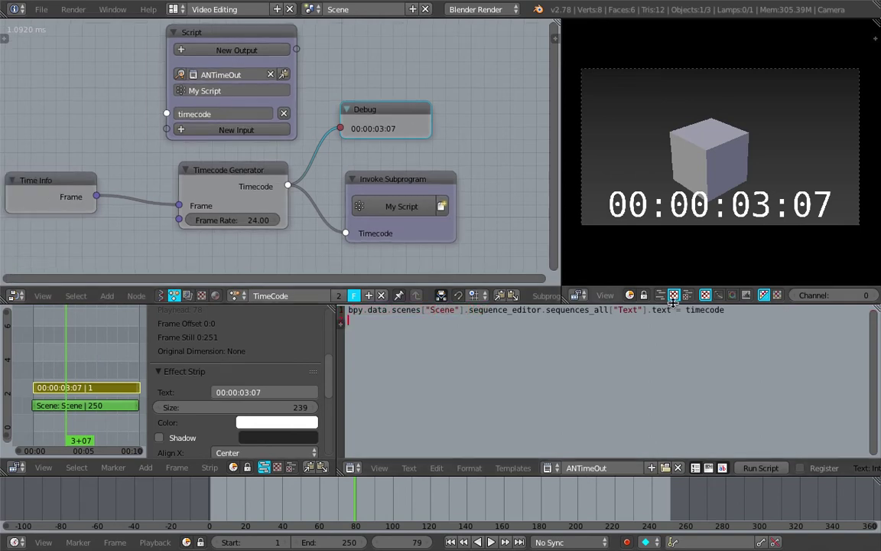
pyautogui.moveTo(670, 309); pyautogui.dragTo(286, 293)
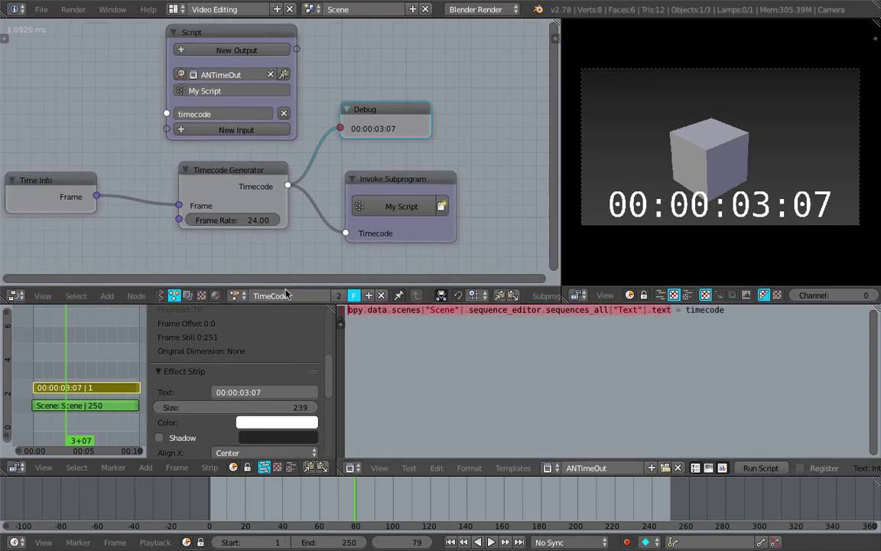
# - Scrub through the sequence to frame 125 and back to frame 87 to check the timecode overlay
pyautogui.click(101, 361)
pyautogui.moveTo(88, 363); pyautogui.dragTo(90, 359, button='middle')
pyautogui.scroll(1, 90, 359)
pyautogui.moveTo(65, 349); pyautogui.dragTo(87, 352)
pyautogui.scroll(-1, 303, 245)
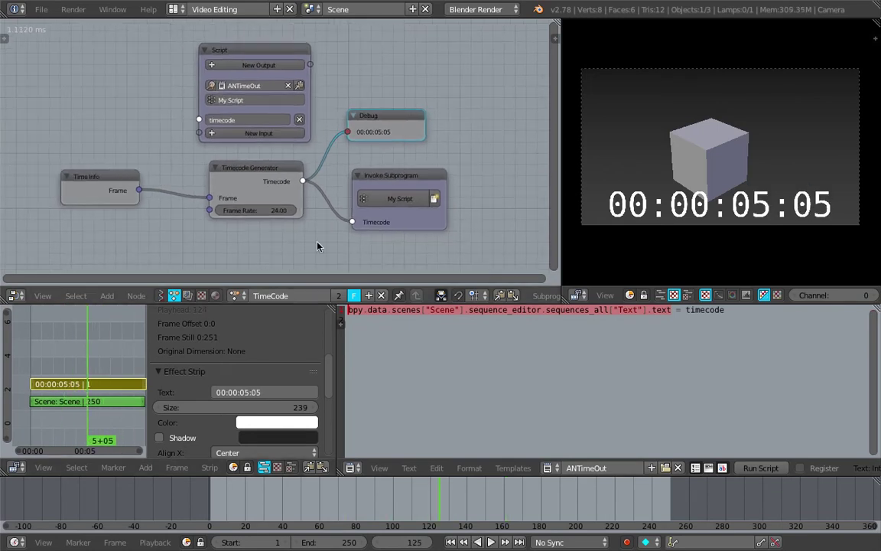
pyautogui.click(368, 494)
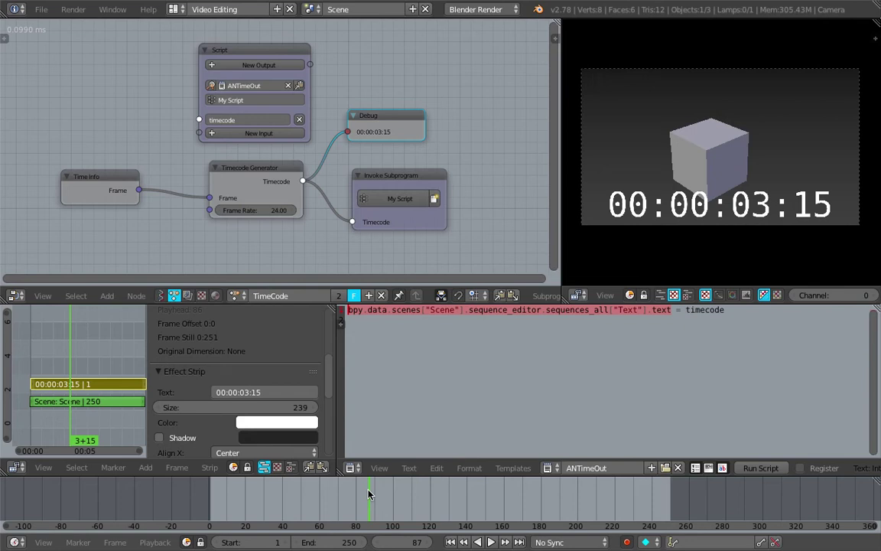
# - Move the Debug node up and to the right, and play the animation briefly
pyautogui.scroll(-2, 451, 259)
pyautogui.scroll(1, 453, 254)
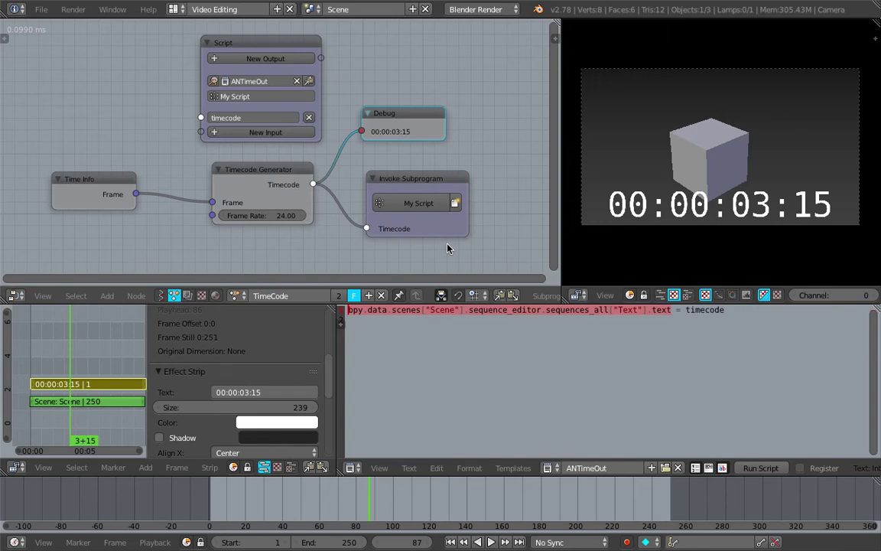
pyautogui.press('g')
pyautogui.click(314, 254)
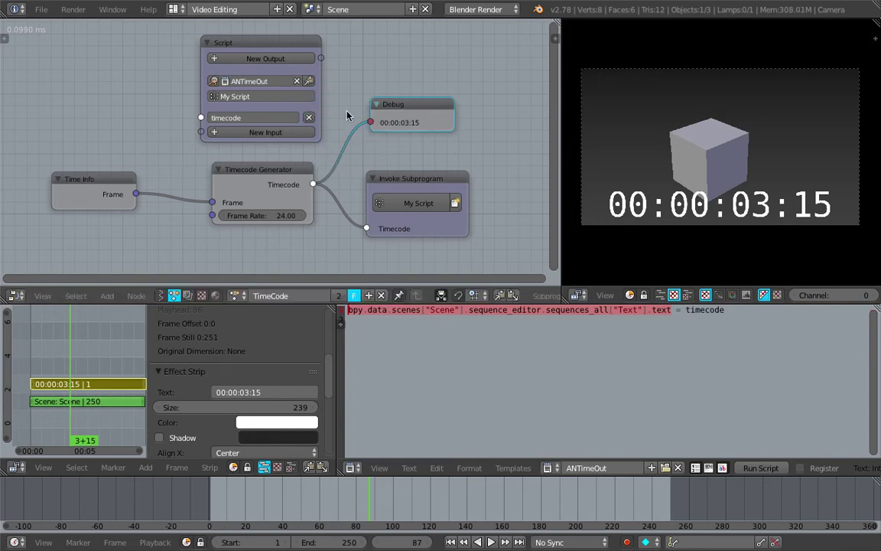
pyautogui.hotkey('alt', 'a')
pyautogui.press('Escape')
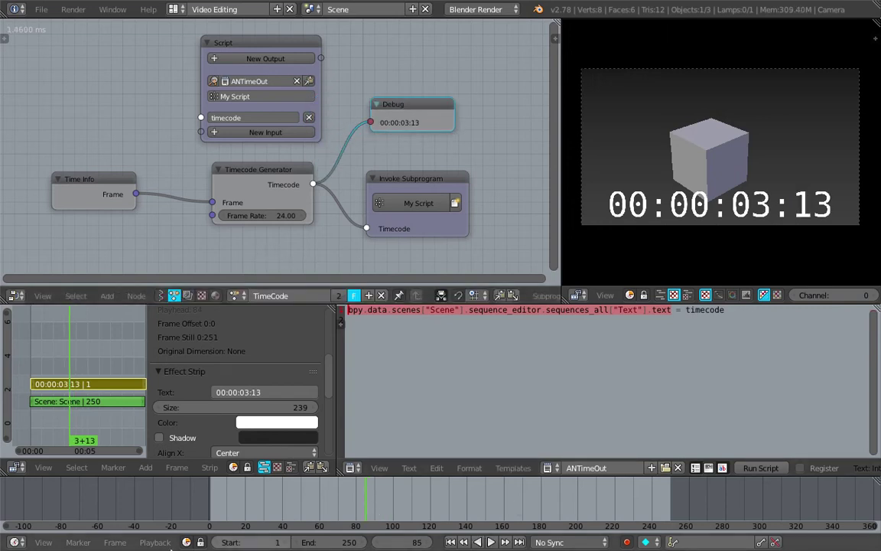
# - Turn on Show Frame Number Indicator for the timeline and scrub to frame 115
pyautogui.click(44, 542)
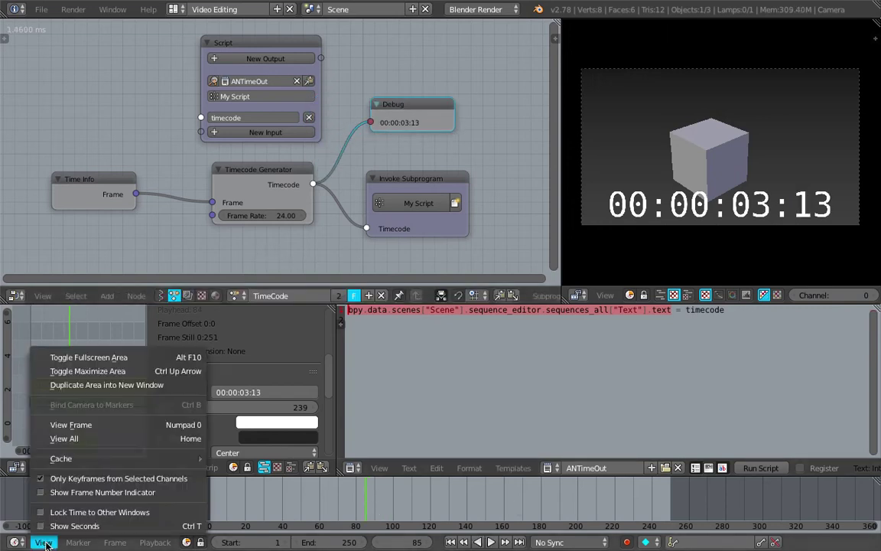
pyautogui.click(107, 492)
pyautogui.moveTo(440, 496); pyautogui.dragTo(420, 499)
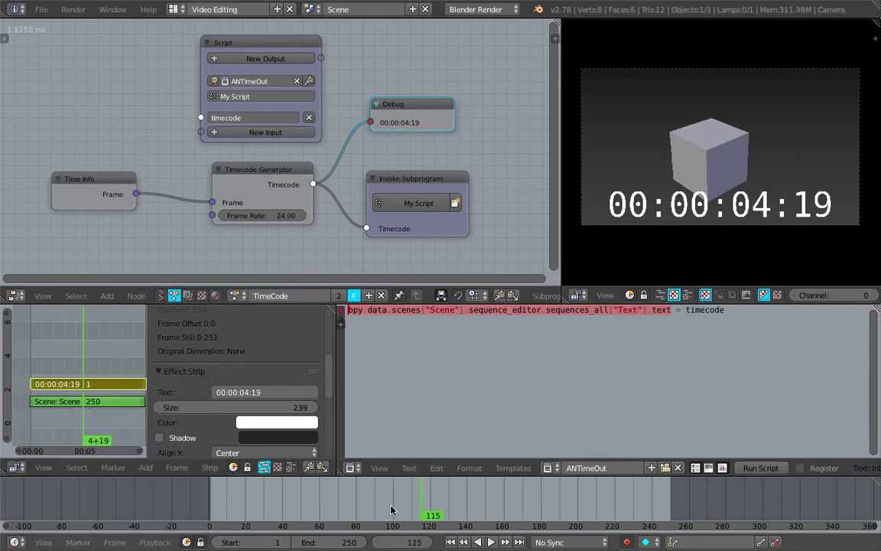
# - Scrub the timeline to frame 145 and back to frame 141 to check the timecode overlay
pyautogui.click(44, 542)
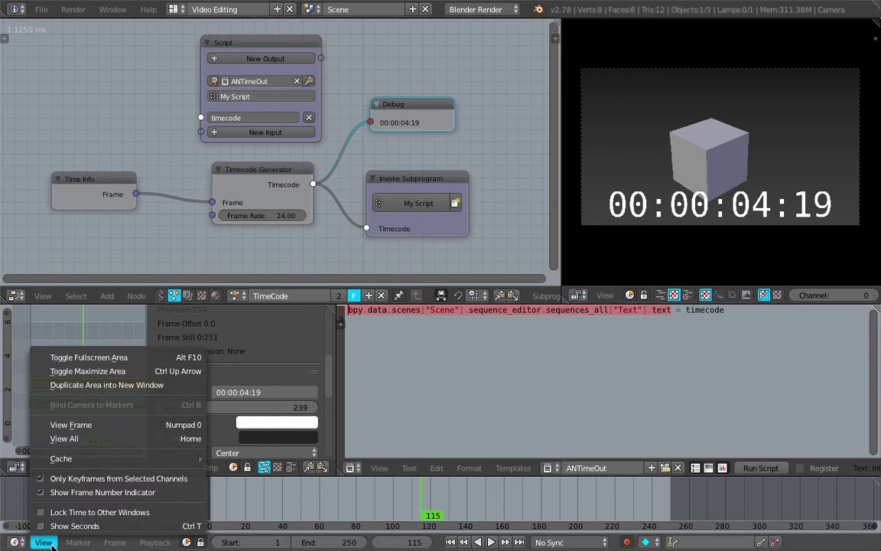
pyautogui.moveTo(74, 542)
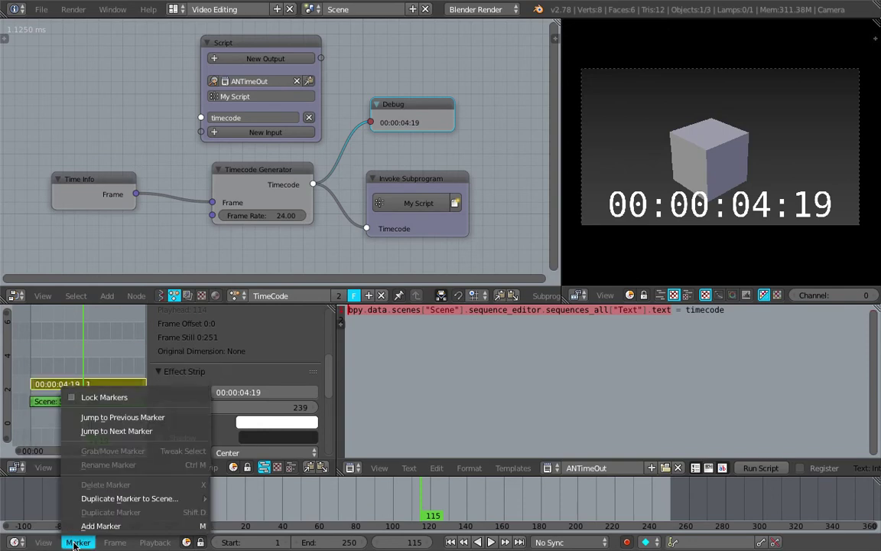
pyautogui.click(475, 498)
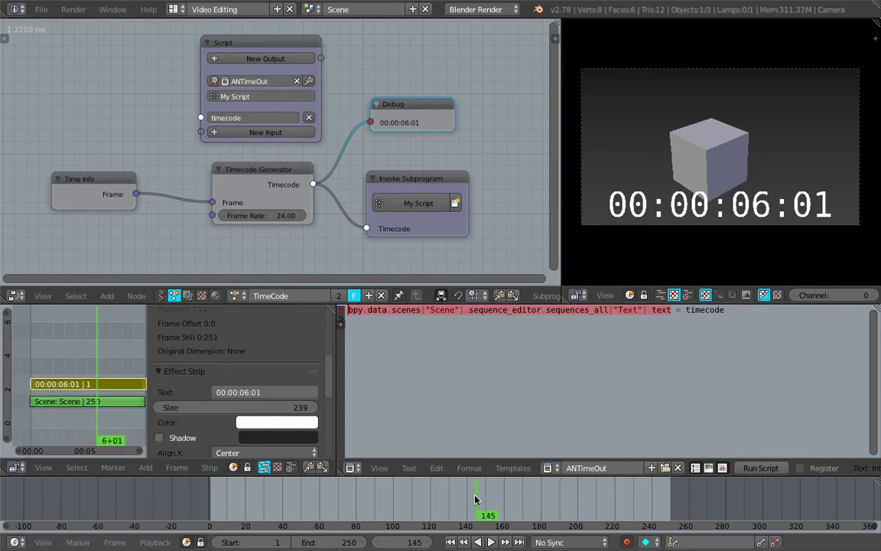
pyautogui.moveTo(475, 498); pyautogui.dragTo(470, 509)
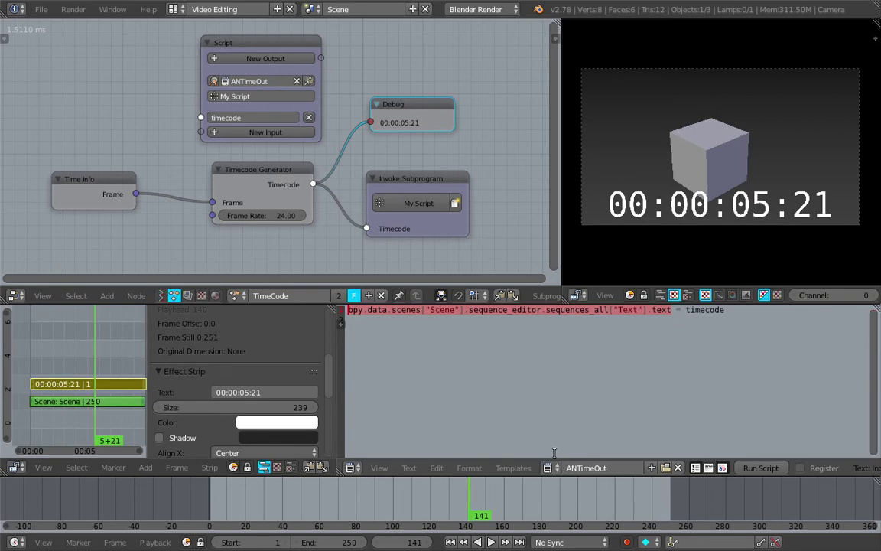
# - Switch the node editor to the Sverchok tree type and load the VSE_hack node tree
pyautogui.scroll(-2, 428, 271)
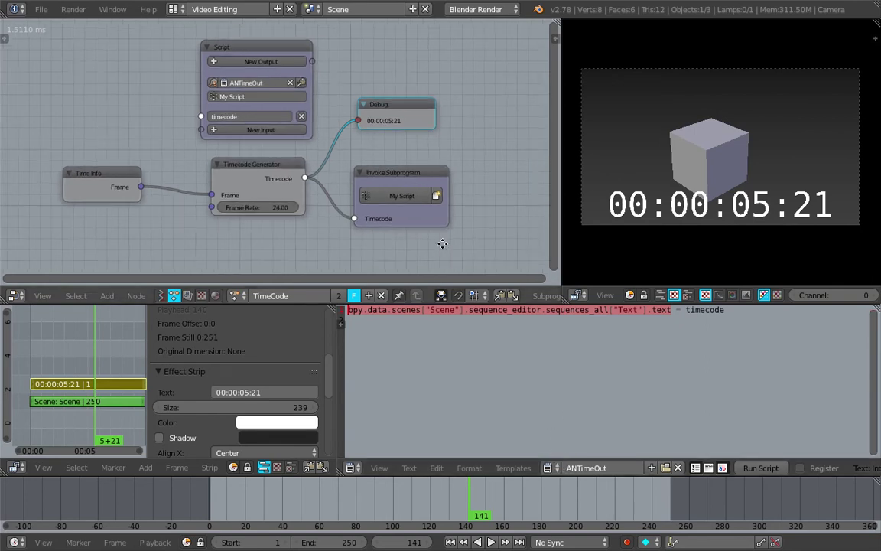
pyautogui.click(162, 295)
pyautogui.click(237, 296)
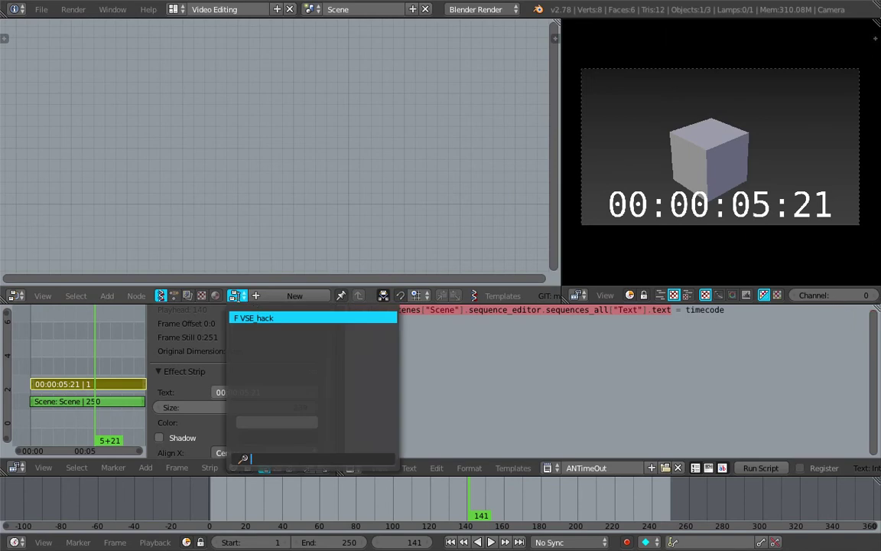
pyautogui.click(257, 318)
pyautogui.scroll(-3, 257, 178)
pyautogui.scroll(3, 262, 172)
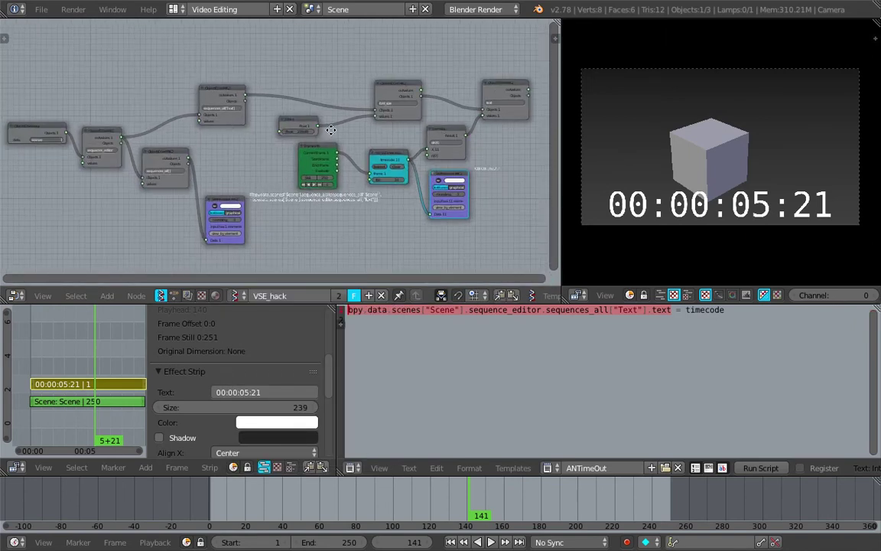
pyautogui.moveTo(330, 130); pyautogui.dragTo(333, 111, button='middle')
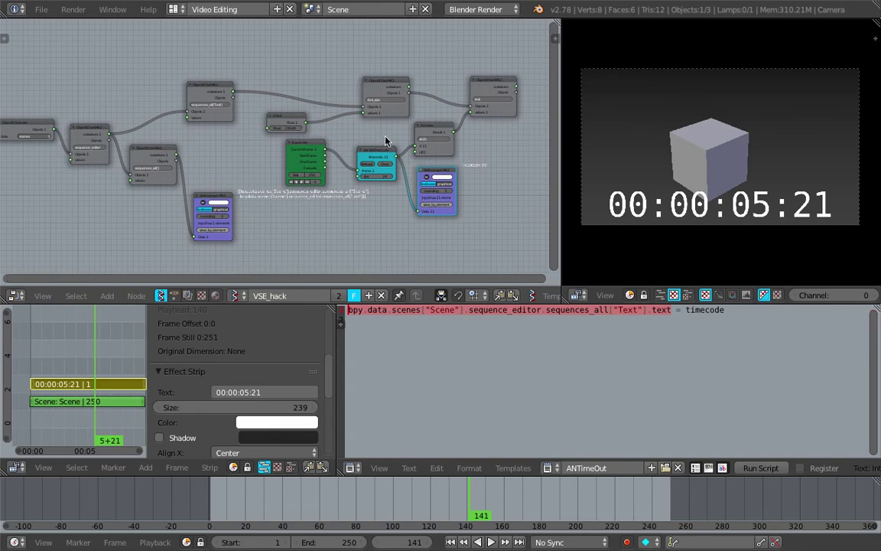
# - Move the object ID selector and the sequence_editor, sequences_all[] and sequences_all["Text"] nodes further left to space out the chain
pyautogui.scroll(4, 177, 99)
pyautogui.moveTo(182, 98); pyautogui.dragTo(384, 113, button='middle')
pyautogui.scroll(1, 273, 102)
pyautogui.moveTo(137, 101); pyautogui.dragTo(98, 96)
pyautogui.moveTo(243, 108); pyautogui.dragTo(197, 95)
pyautogui.moveTo(335, 156); pyautogui.dragTo(311, 150)
pyautogui.moveTo(474, 100); pyautogui.dragTo(411, 111, button='middle')
pyautogui.moveTo(411, 108); pyautogui.dragTo(367, 113)
pyautogui.moveTo(445, 113); pyautogui.dragTo(291, 117, button='middle')
pyautogui.scroll(-3, 210, 119)
pyautogui.moveTo(200, 120); pyautogui.dragTo(286, 109, button='middle')
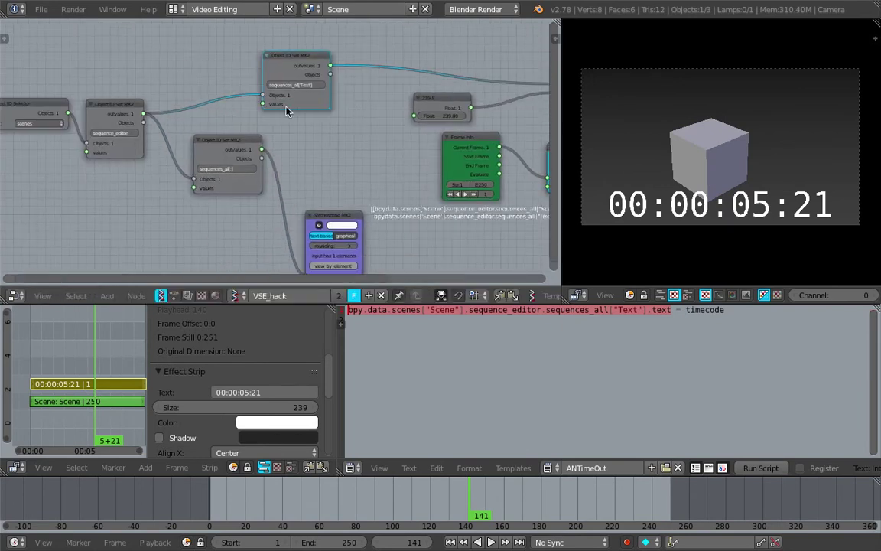
# - Examine the timecode nodes of the tree, then open the SNTimeCode script and briefly highlight all its code
pyautogui.moveTo(396, 145); pyautogui.dragTo(224, 130, button='middle')
pyautogui.scroll(-4, 276, 138)
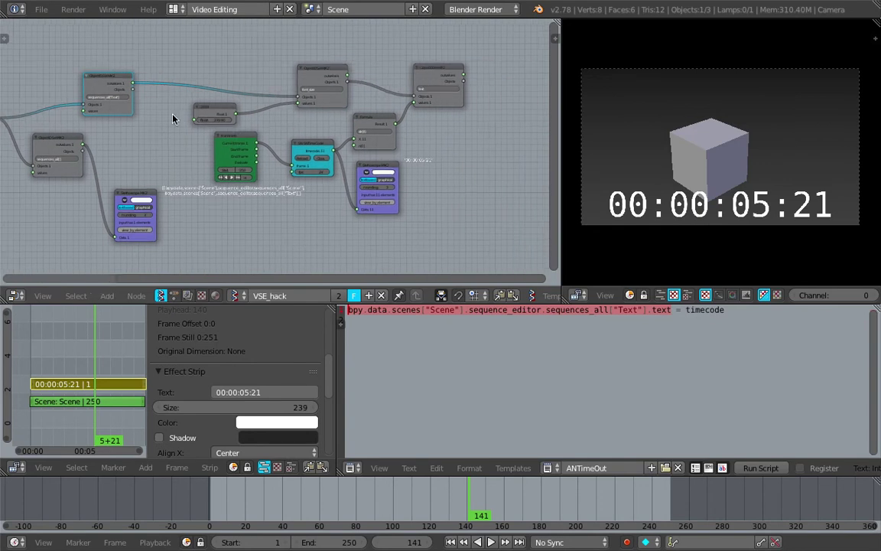
pyautogui.moveTo(290, 139); pyautogui.dragTo(286, 131, button='middle')
pyautogui.scroll(3, 285, 134)
pyautogui.moveTo(289, 181); pyautogui.dragTo(305, 181, button='middle')
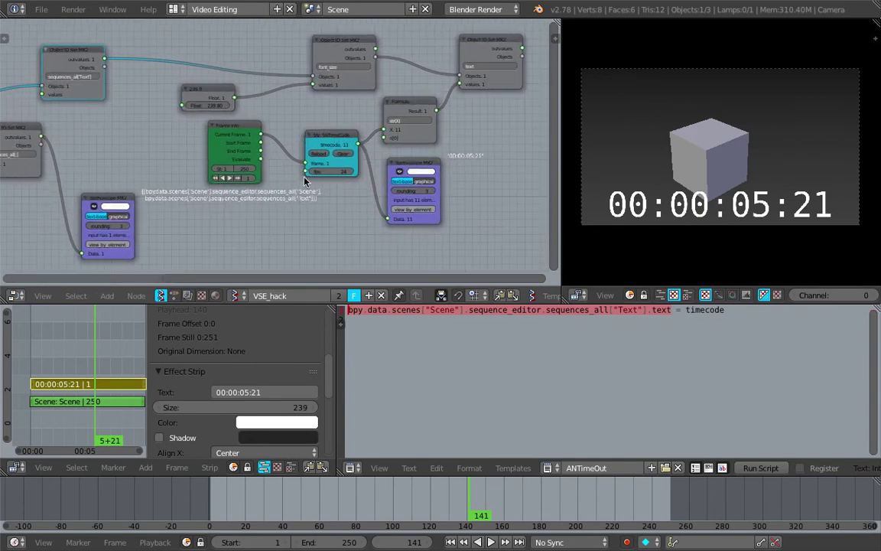
pyautogui.scroll(5, 304, 181)
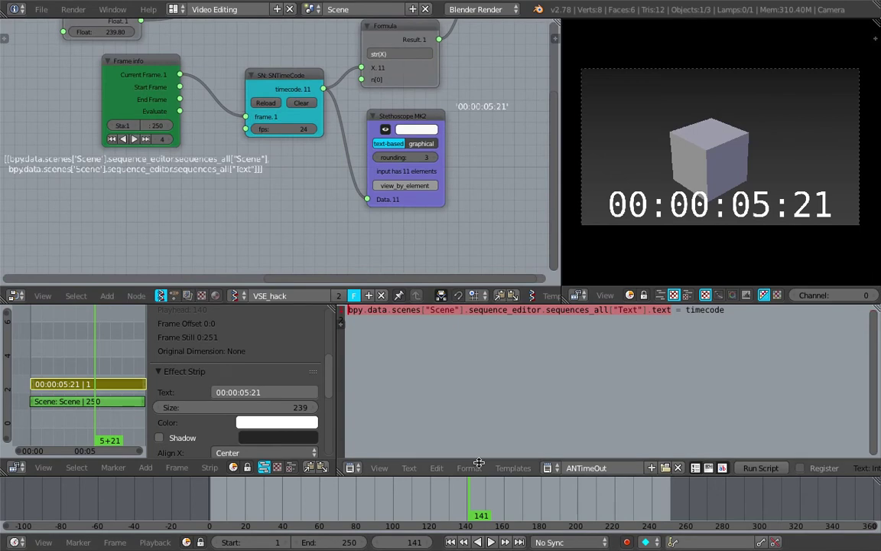
pyautogui.click(548, 468)
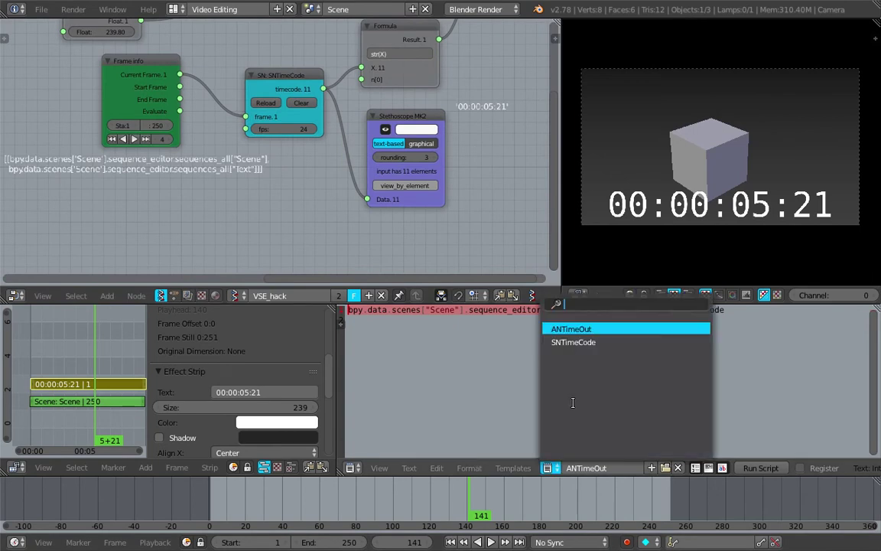
pyautogui.click(575, 342)
pyautogui.moveTo(566, 407); pyautogui.dragTo(352, 309)
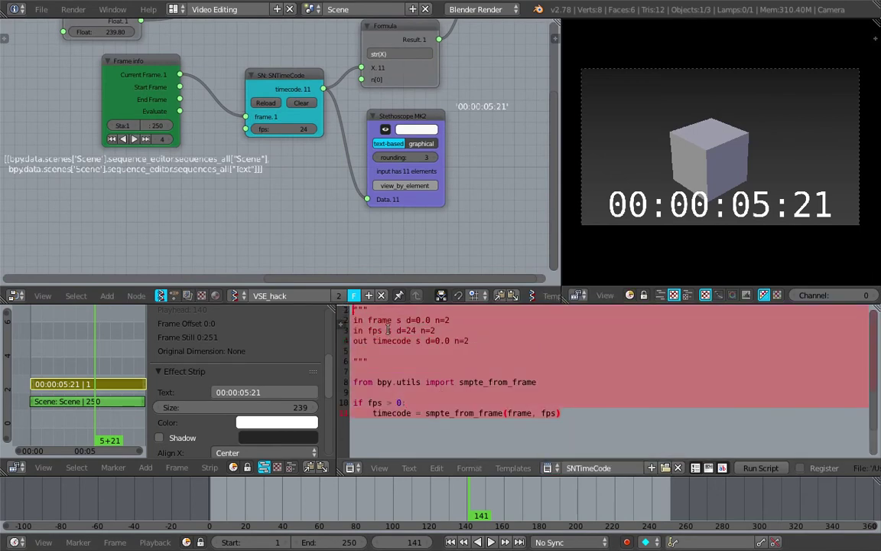
pyautogui.click(482, 369)
# - Go through the SNTimeCode script, highlighting the smpte_from_frame import and the final if fps > 0 block
pyautogui.scroll(-1, 464, 252)
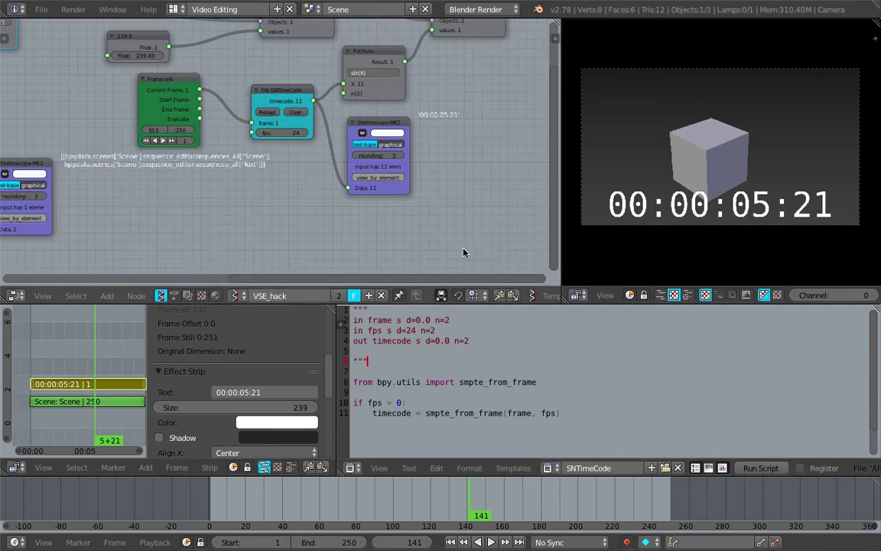
pyautogui.moveTo(465, 231)
pyautogui.mouseDown(button='middle')
pyautogui.moveTo(470, 214)
pyautogui.moveTo(455, 222)
pyautogui.mouseUp(button='middle')
pyautogui.scroll(3, 471, 223)
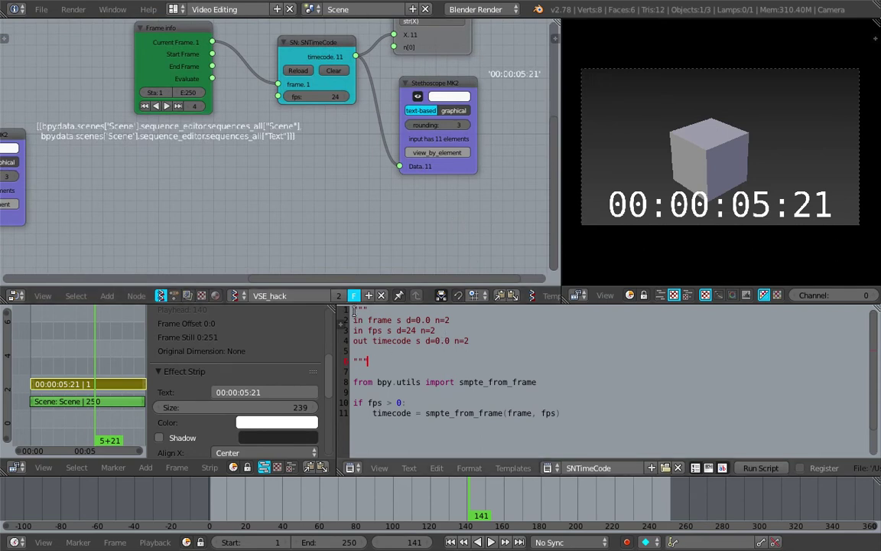
pyautogui.moveTo(354, 310); pyautogui.dragTo(340, 290)
pyautogui.click(405, 359)
pyautogui.click(403, 351)
pyautogui.moveTo(399, 362); pyautogui.dragTo(462, 395)
pyautogui.click(402, 396)
pyautogui.moveTo(458, 381); pyautogui.dragTo(539, 381)
pyautogui.moveTo(354, 402)
pyautogui.mouseDown()
pyautogui.moveTo(561, 413)
pyautogui.moveTo(373, 413)
pyautogui.moveTo(354, 402)
pyautogui.mouseUp()
# - Switch the node editor back to the Animation Nodes TimeCode tree and frame all its nodes
pyautogui.scroll(-2, 306, 146)
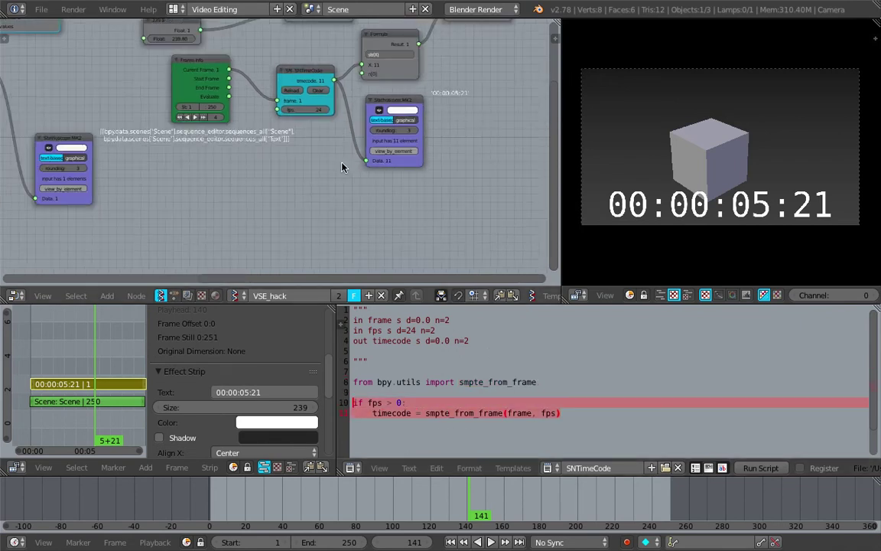
pyautogui.click(174, 295)
pyautogui.scroll(-3, 271, 181)
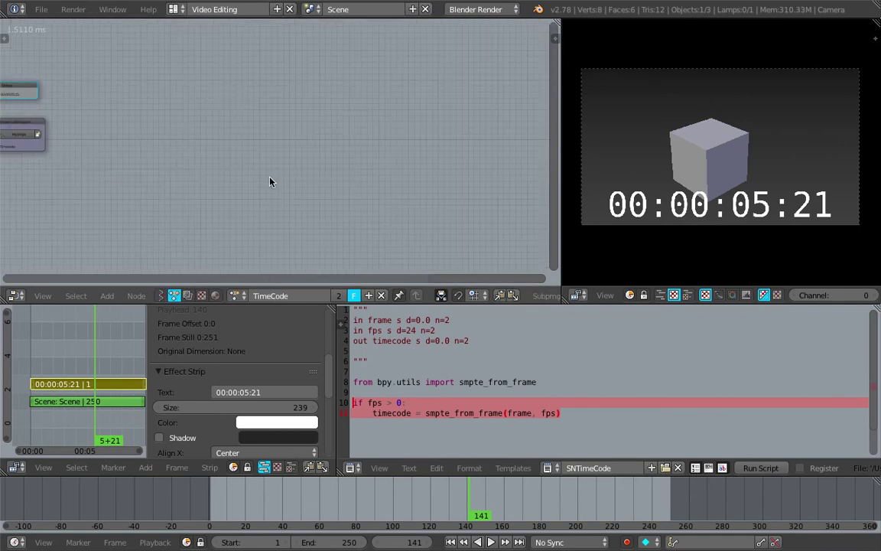
pyautogui.moveTo(230, 160); pyautogui.dragTo(369, 159, button='middle')
pyautogui.scroll(-3, 283, 158)
pyautogui.scroll(3, 285, 158)
pyautogui.moveTo(310, 156); pyautogui.dragTo(371, 172, button='middle')
pyautogui.scroll(3, 370, 172)
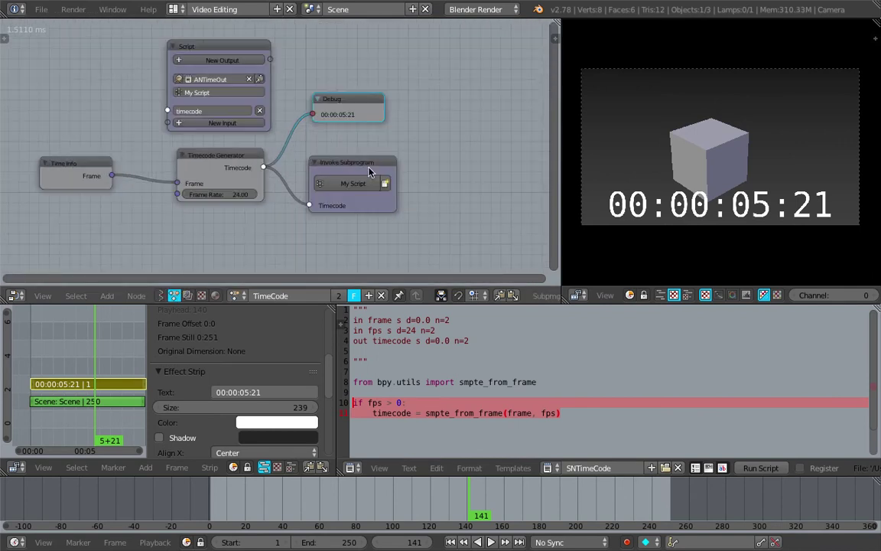
pyautogui.moveTo(383, 151); pyautogui.dragTo(408, 161, button='middle')
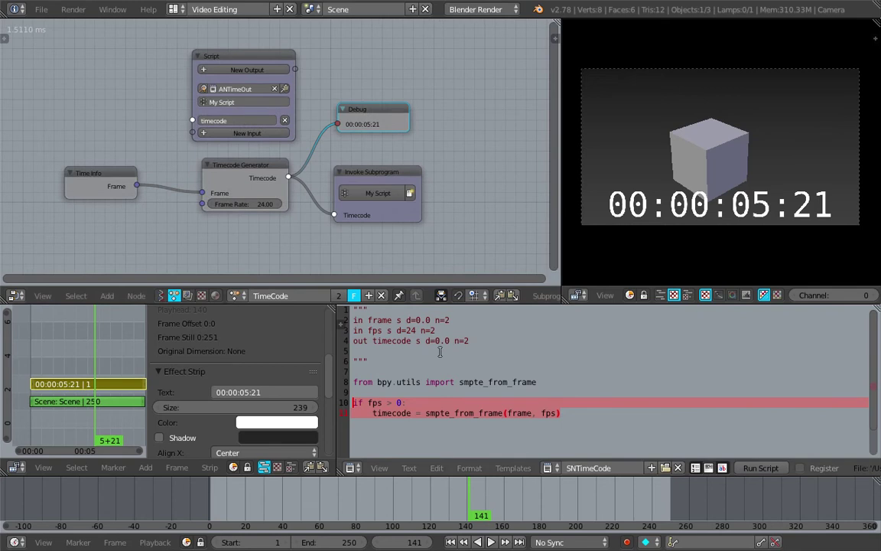
pyautogui.scroll(2, 454, 226)
# - Highlight the smpte_from_frame(frame, fps) call in the last line of the SNTimeCode script
pyautogui.click(426, 382)
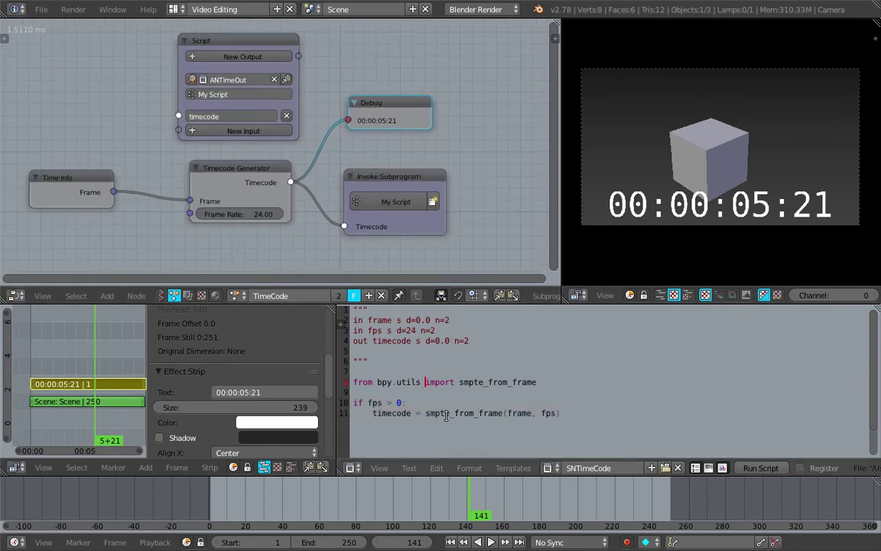
pyautogui.doubleClick(386, 413)
pyautogui.click(425, 413)
pyautogui.hotkey('shift', 'End')
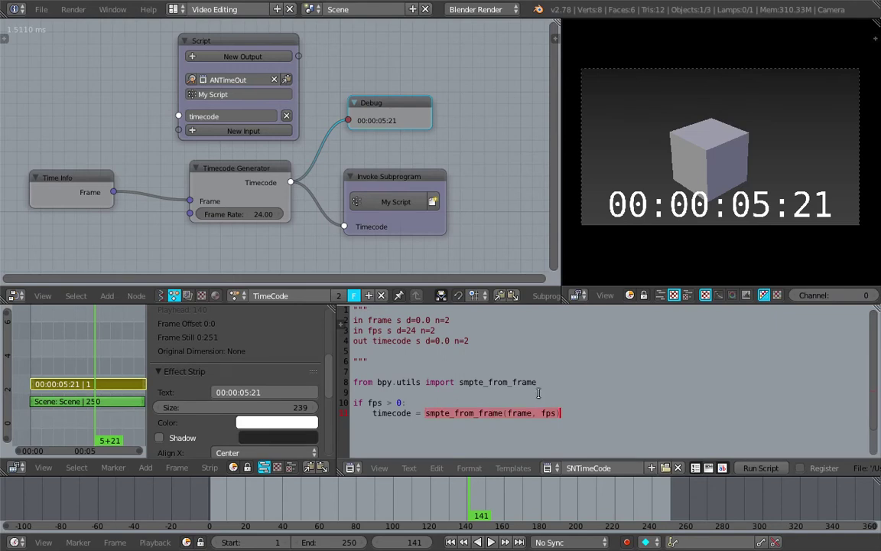
pyautogui.scroll(-1, 428, 149)
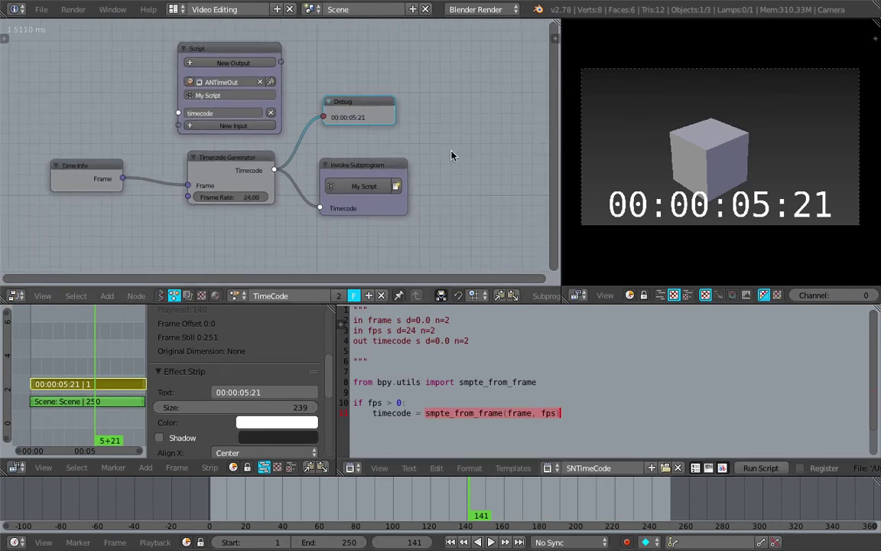
pyautogui.scroll(-1, 430, 150)
pyautogui.moveTo(415, 155); pyautogui.dragTo(419, 158, button='middle')
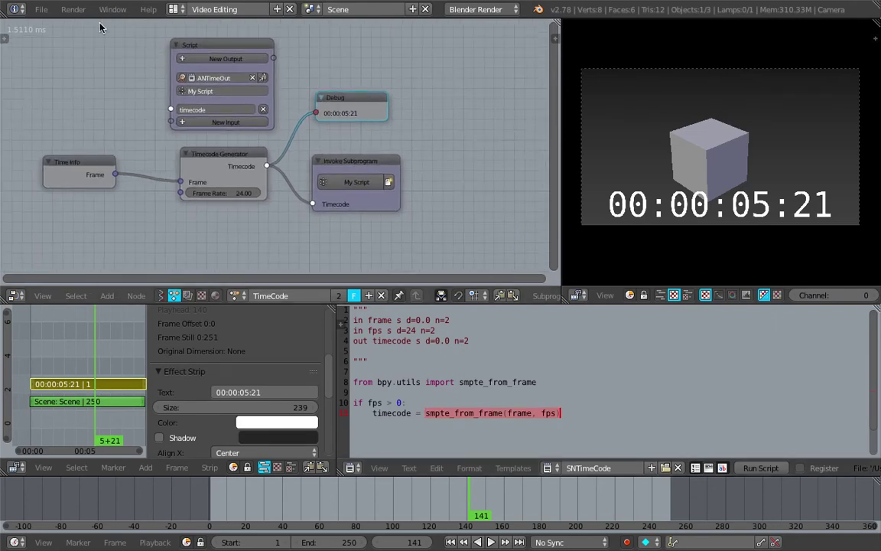
# - Start a new file by reloading the start-up file, confirm it, and look around the default cube
pyautogui.click(41, 9)
pyautogui.click(50, 28)
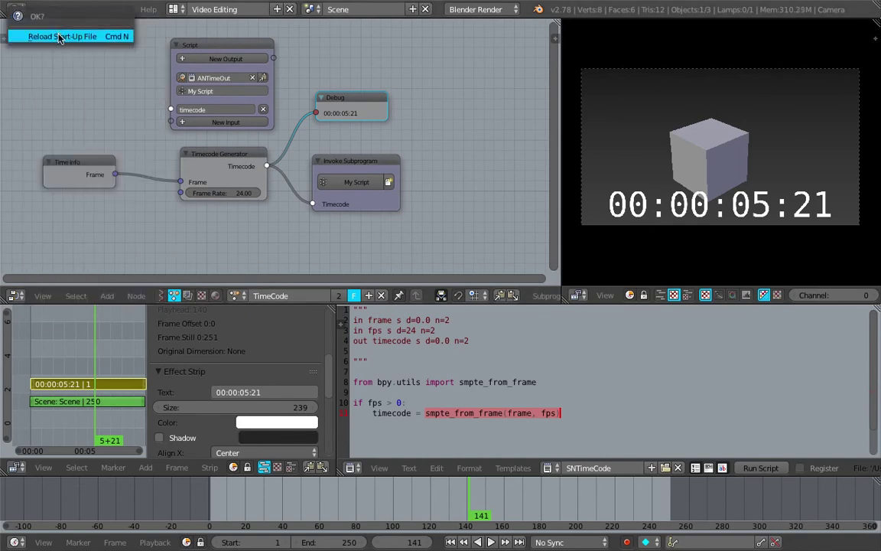
pyautogui.click(62, 36)
pyautogui.moveTo(396, 200); pyautogui.dragTo(382, 188, button='middle')
pyautogui.scroll(2, 383, 183)
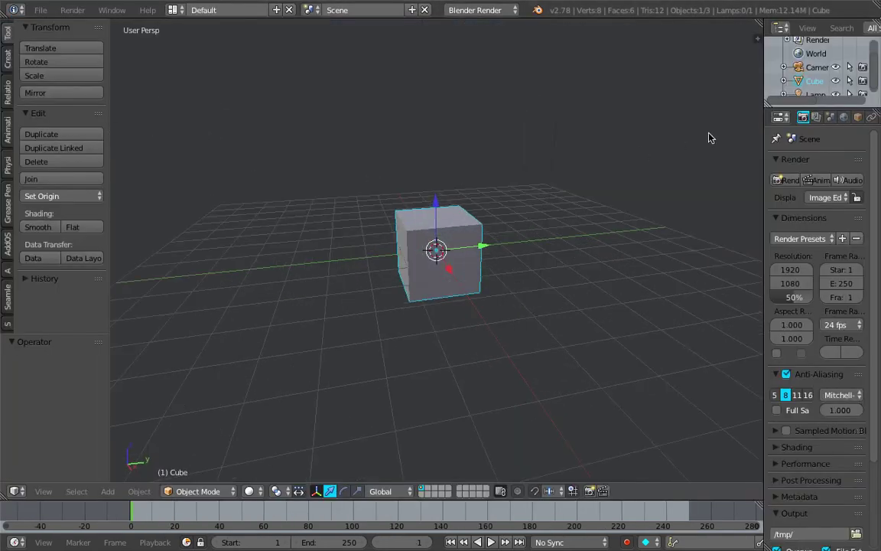
# - Widen the properties editor, expand the render Metadata settings and enable Stamp Output
pyautogui.moveTo(763, 122); pyautogui.dragTo(650, 153)
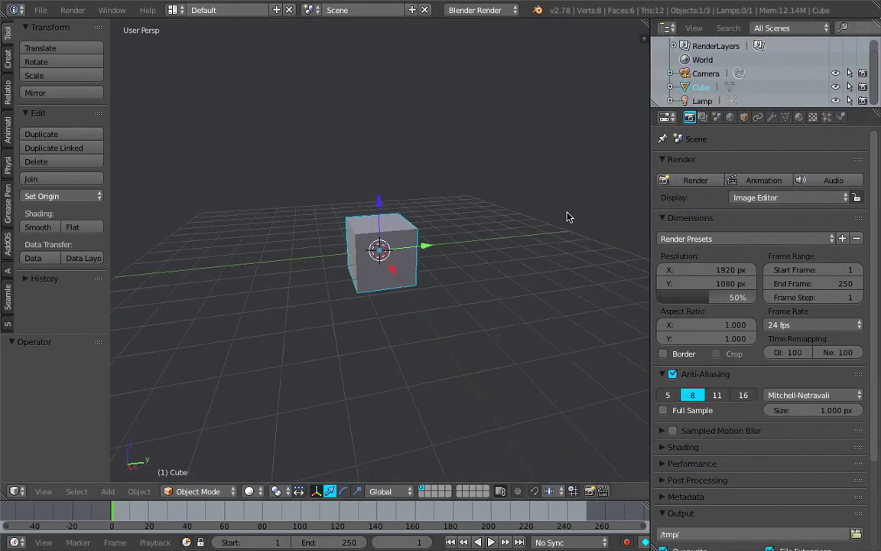
pyautogui.moveTo(523, 233); pyautogui.dragTo(578, 248, button='middle')
pyautogui.scroll(-3, 876, 459)
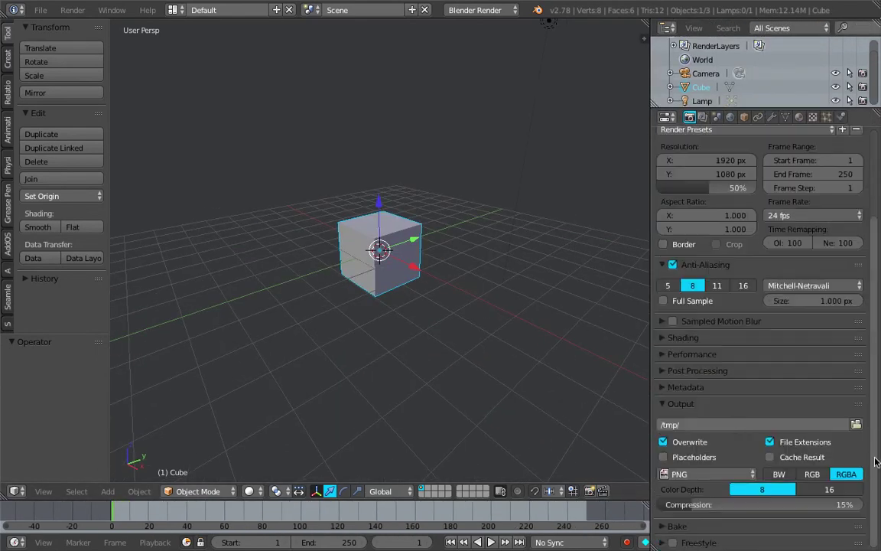
pyautogui.click(692, 389)
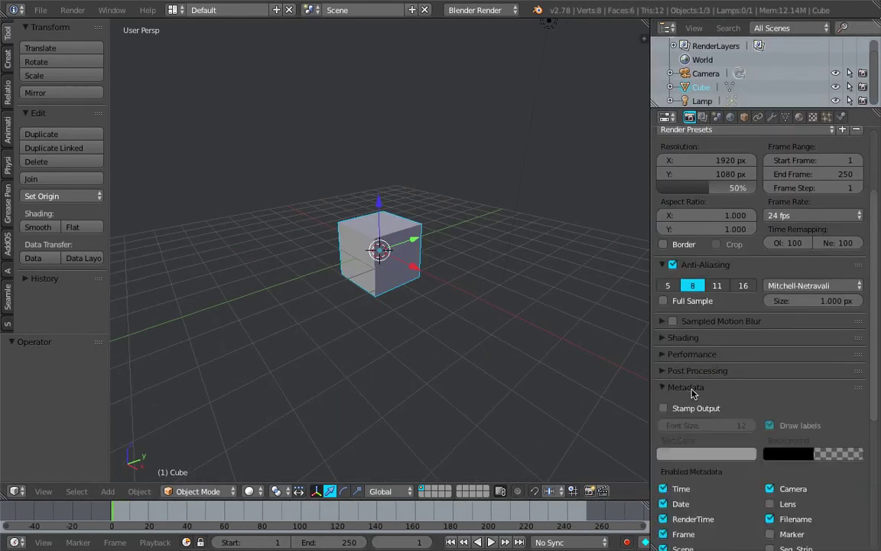
pyautogui.scroll(-3, 692, 392)
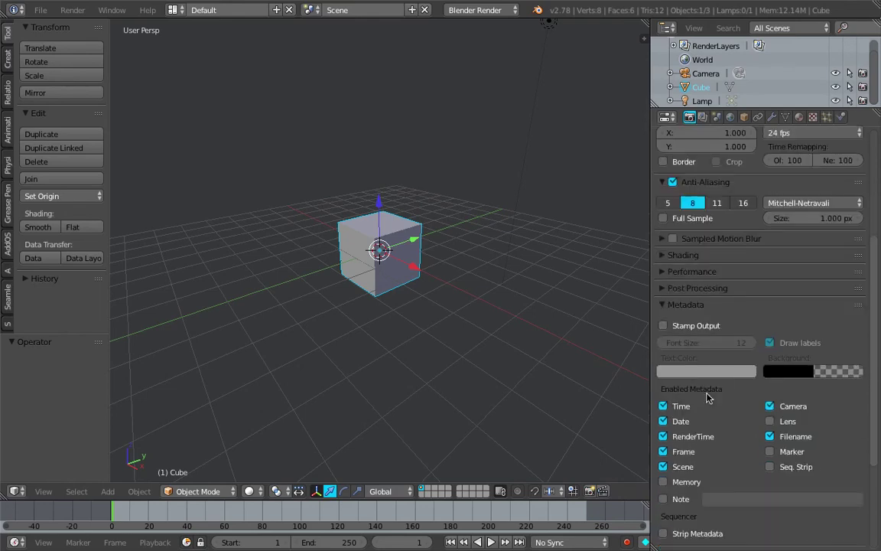
pyautogui.click(686, 329)
# - Scrub to frame 89 and render the image to check the stamped timecode metadata
pyautogui.moveTo(512, 307); pyautogui.dragTo(450, 185, button='middle')
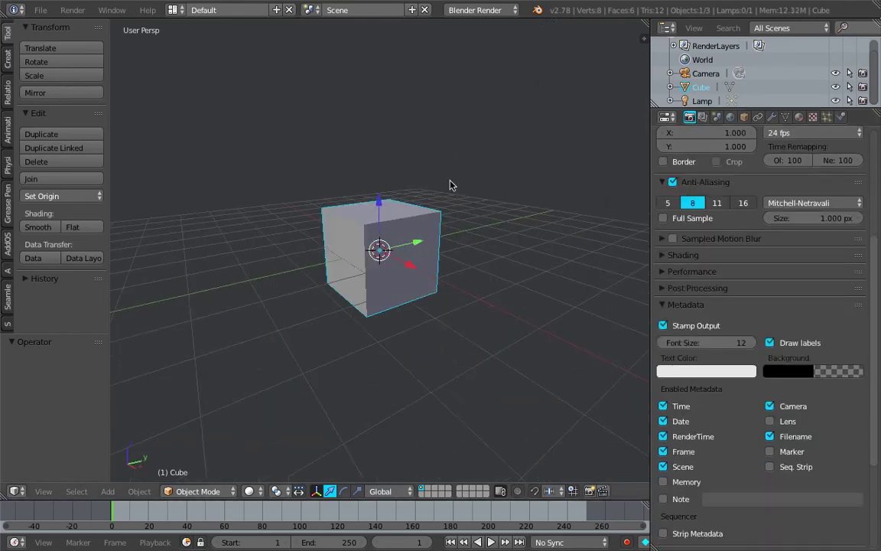
pyautogui.moveTo(319, 526); pyautogui.dragTo(280, 526)
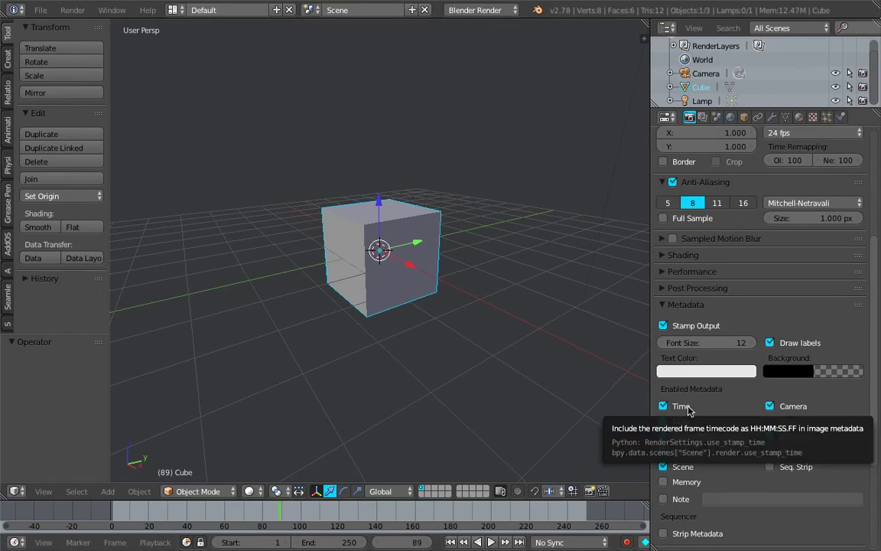
pyautogui.moveTo(230, 291); pyautogui.dragTo(191, 260, button='middle')
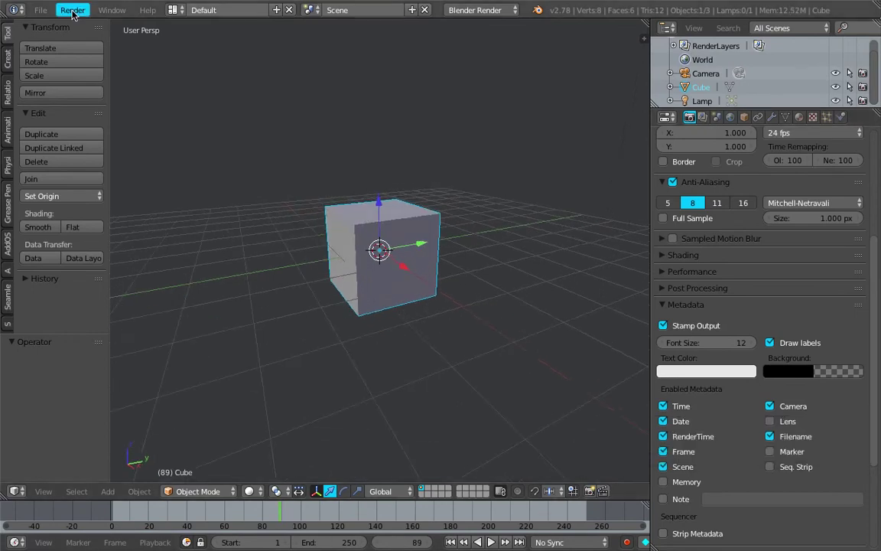
pyautogui.click(72, 11)
pyautogui.click(86, 26)
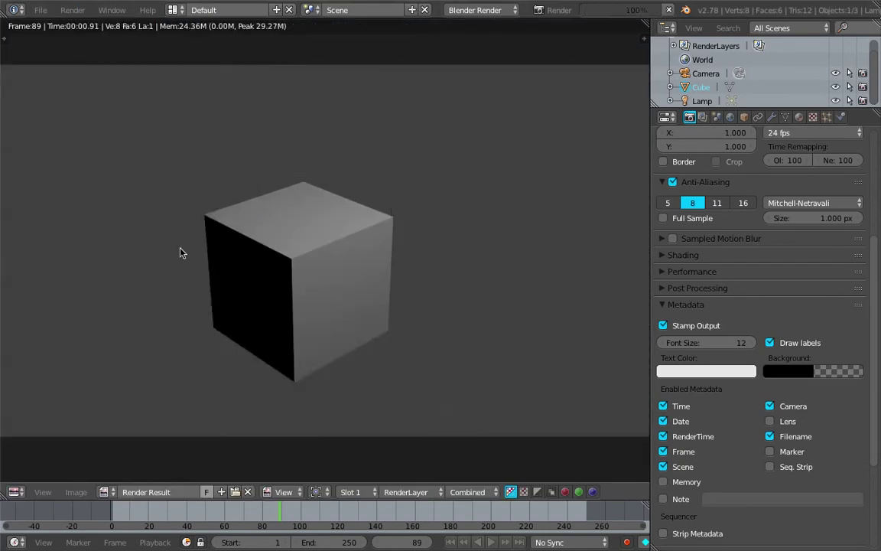
pyautogui.scroll(1, 241, 267)
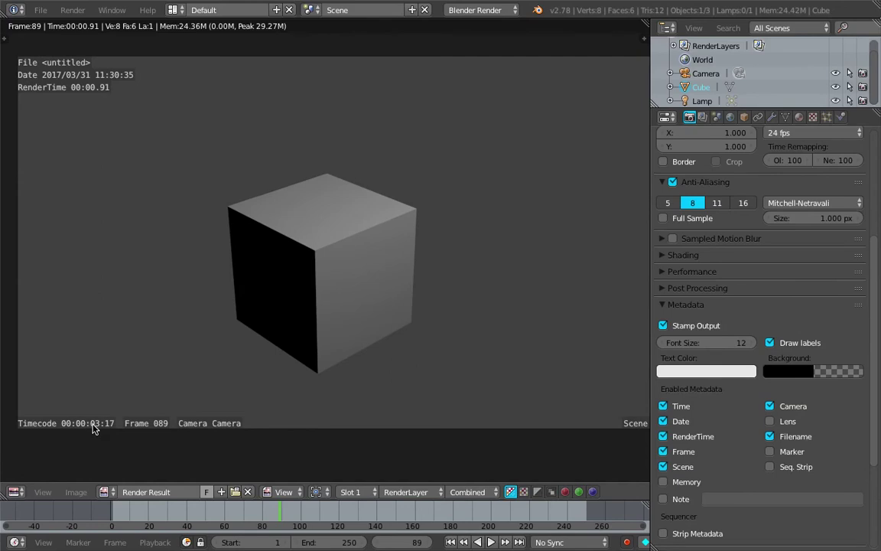
# - Examine the stamped metadata and close the render, then start rendering the animation and stop it after its first frame
pyautogui.scroll(-1, 204, 355)
pyautogui.scroll(1, 306, 304)
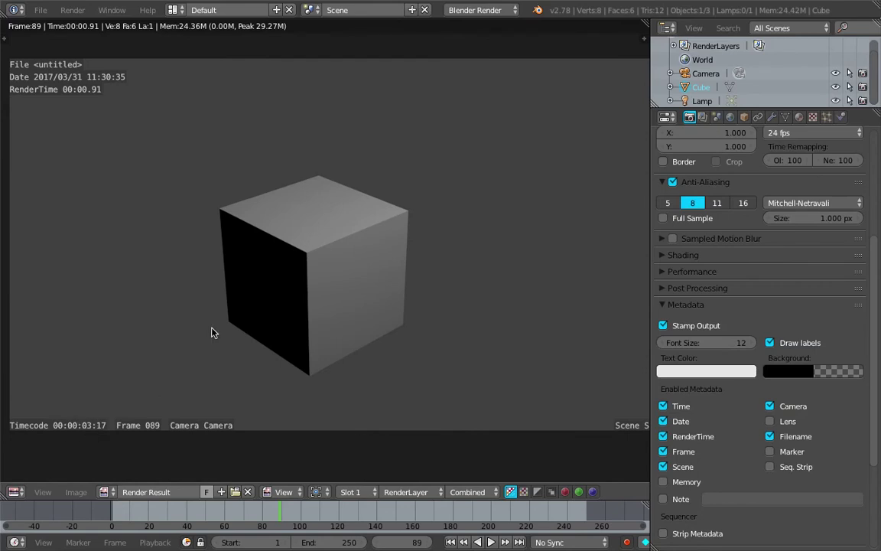
pyautogui.press('Escape')
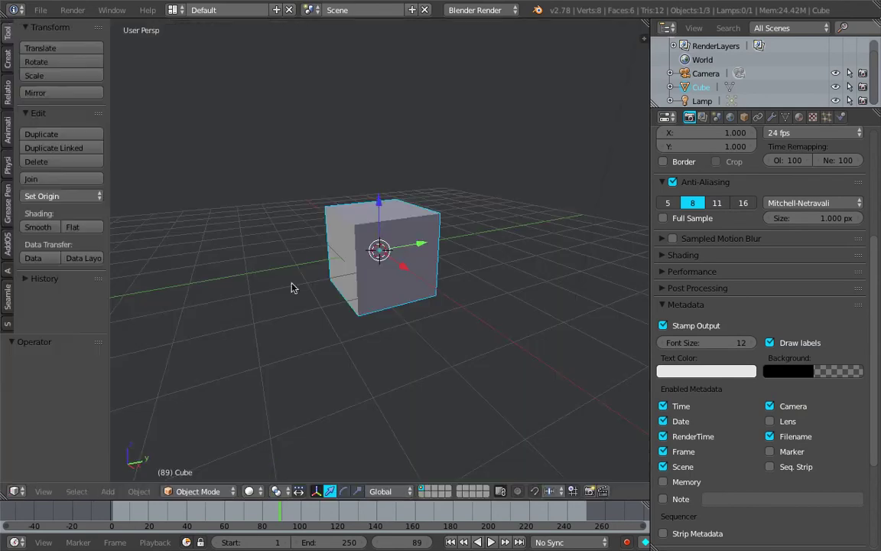
pyautogui.click(73, 10)
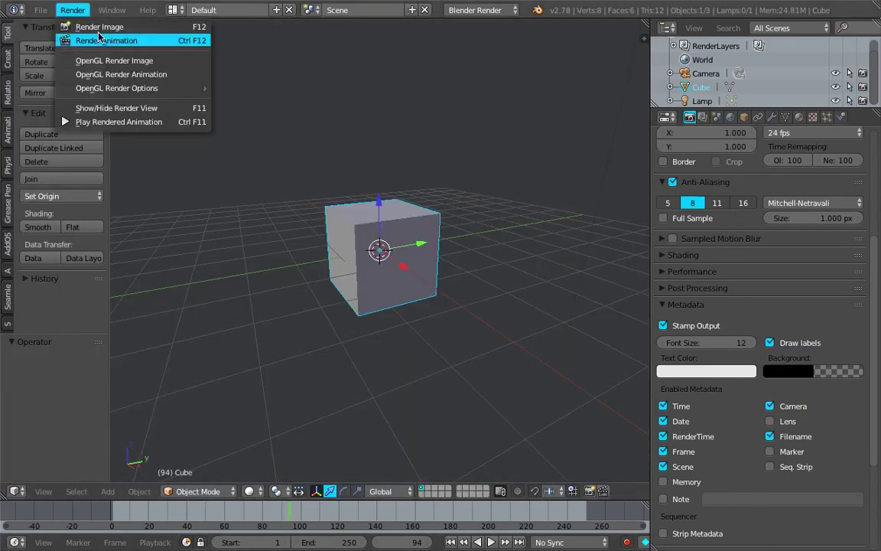
pyautogui.click(98, 35)
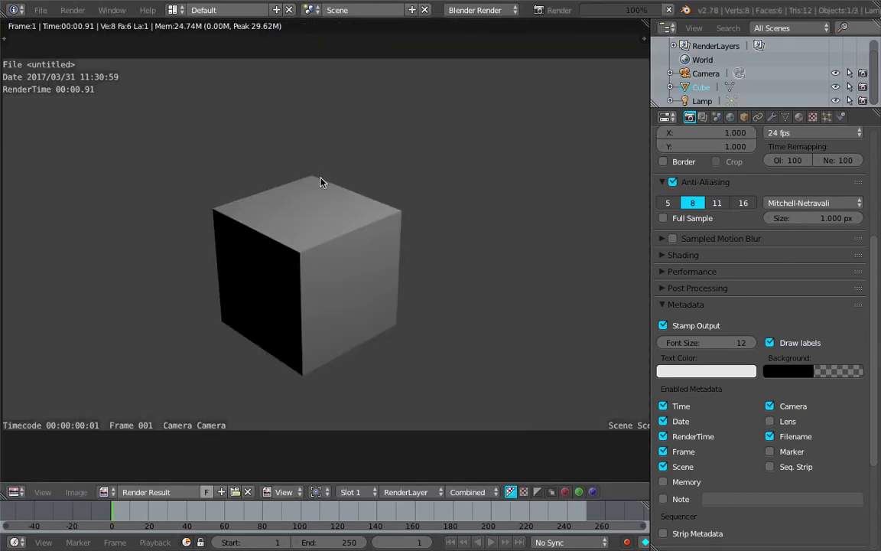
pyautogui.press('Escape')
pyautogui.moveTo(420, 243); pyautogui.dragTo(374, 235, button='middle')
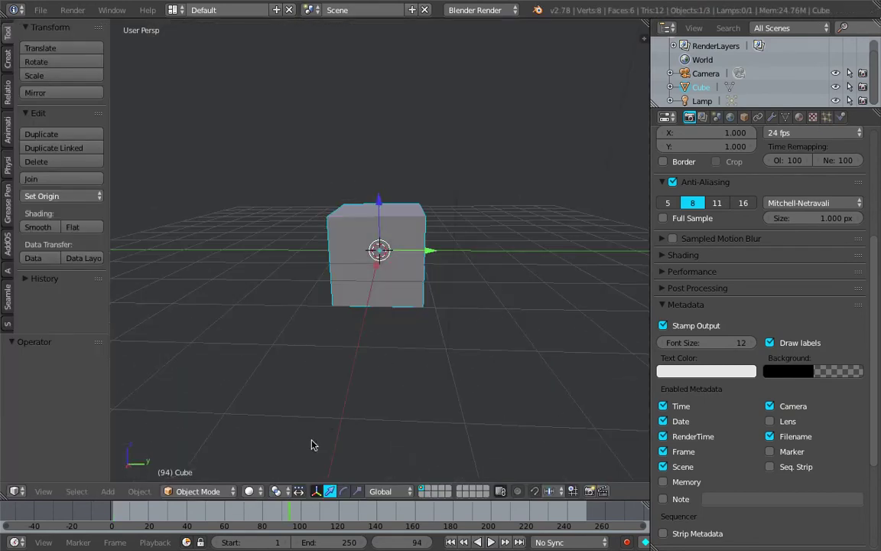
# - Switch to the Video Editing screen layout and widen the graph editor
pyautogui.click(271, 507)
pyautogui.click(172, 10)
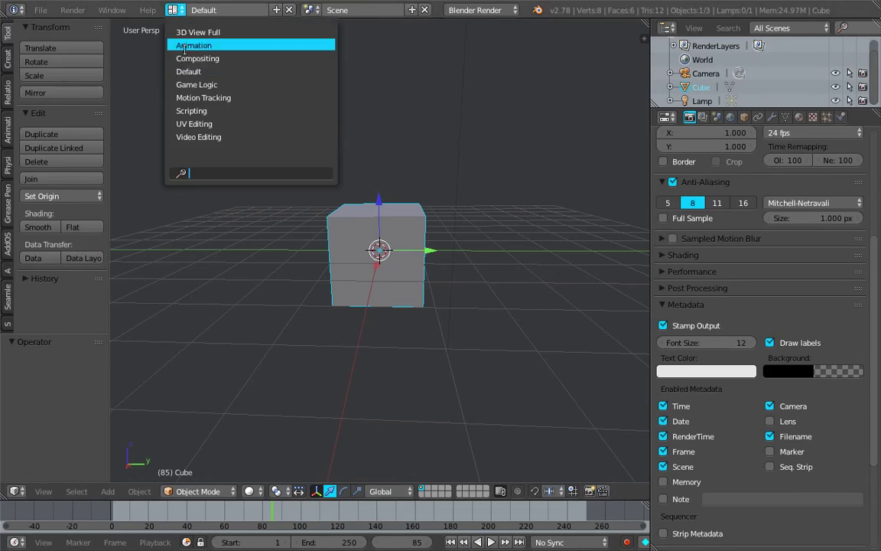
pyautogui.click(201, 137)
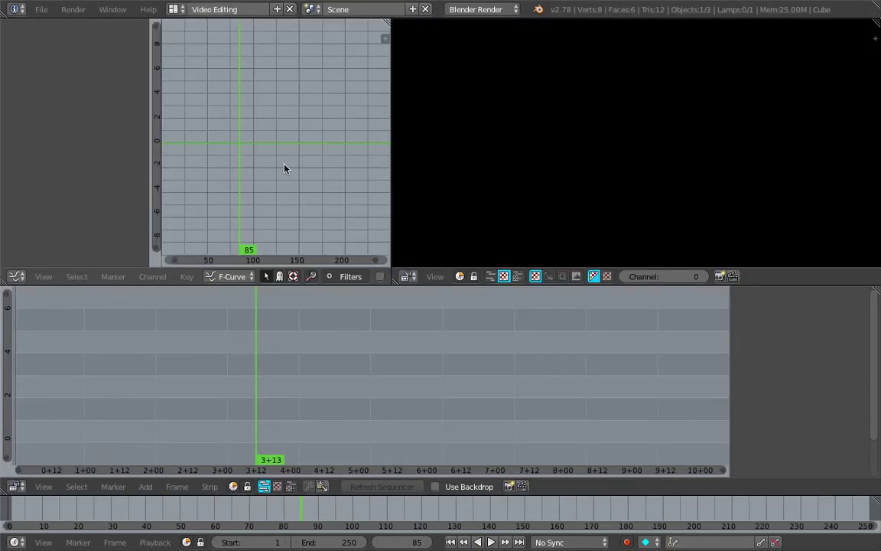
pyautogui.moveTo(392, 123); pyautogui.dragTo(458, 129)
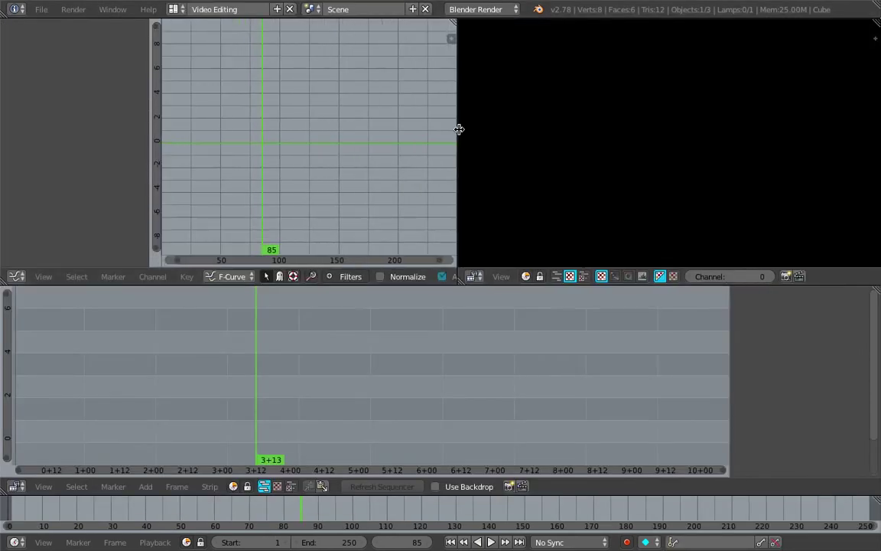
# - Place the sequencer playhead at frame 5 and add a Text effect strip there
pyautogui.press('Home')
pyautogui.moveTo(134, 386)
pyautogui.mouseDown()
pyautogui.moveTo(166, 384)
pyautogui.moveTo(153, 393)
pyautogui.moveTo(144, 385)
pyautogui.mouseUp()
pyautogui.click(147, 394)
pyautogui.click(142, 391)
pyautogui.hotkey('shift', 'a')
pyautogui.moveTo(145, 386)
pyautogui.moveTo(144, 468)
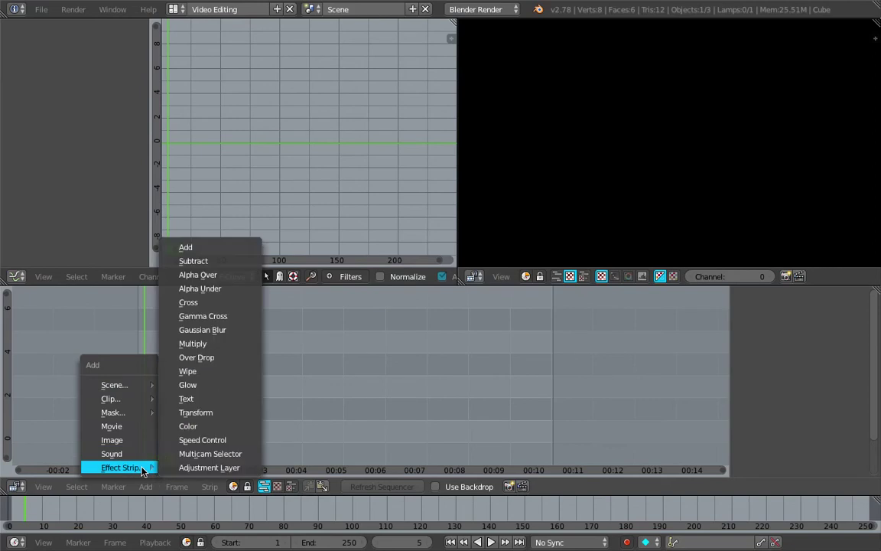
pyautogui.click(191, 398)
pyautogui.scroll(2, 206, 396)
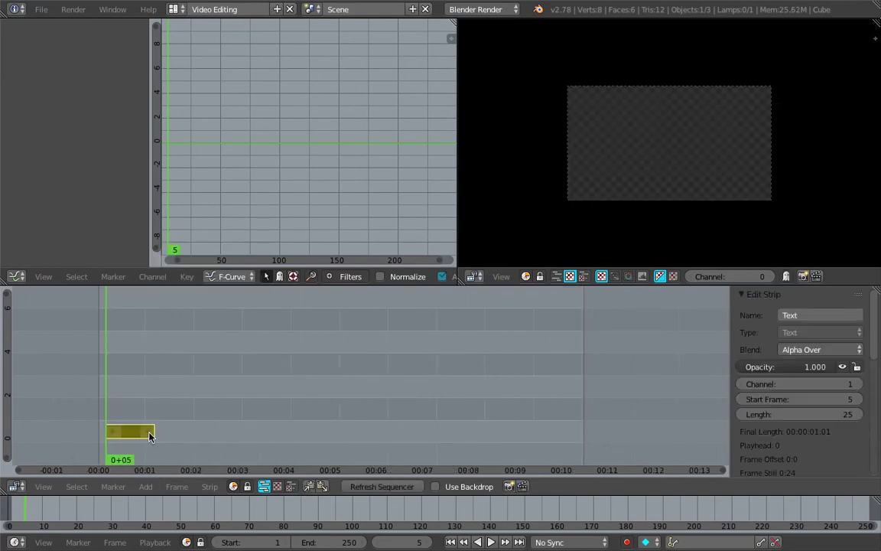
# - Extend the end of the text strip to frame 215 and scrub to frame 72
pyautogui.rightClick(149, 433)
pyautogui.press('g')
pyautogui.click(514, 430)
pyautogui.click(348, 368)
pyautogui.hotkey('alt', 'a')
pyautogui.hotkey('alt', 'a')
pyautogui.moveTo(346, 370); pyautogui.dragTo(237, 412)
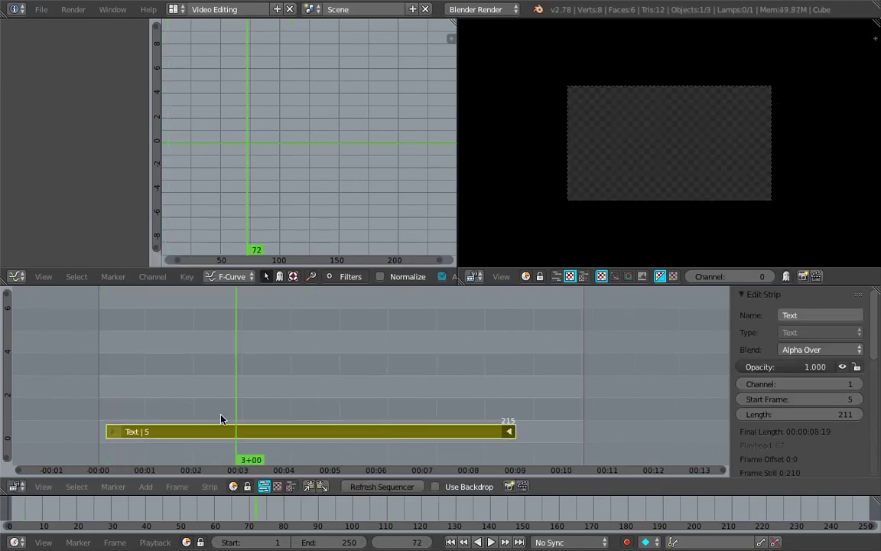
# - Widen the sequencer's strip properties area and trim the start of the text strip to frame 8
pyautogui.rightClick(226, 433)
pyautogui.moveTo(318, 392); pyautogui.dragTo(358, 371, button='middle')
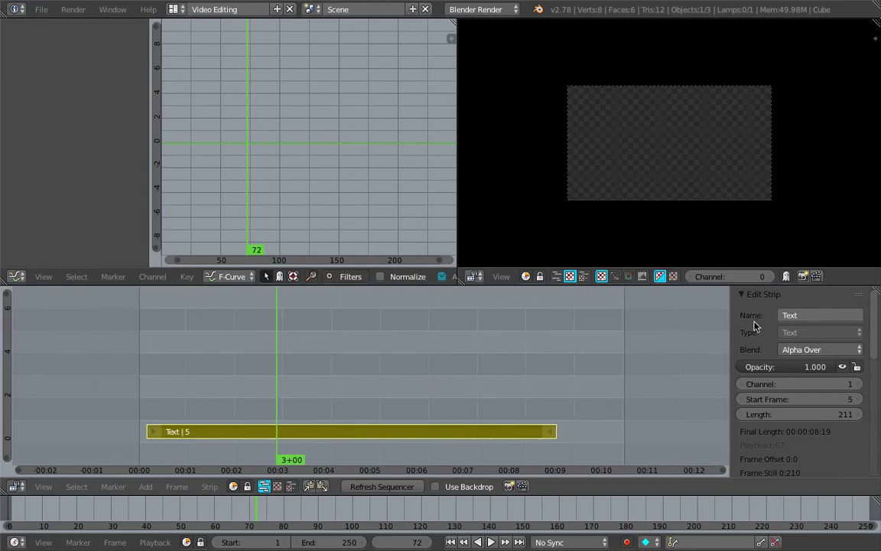
pyautogui.moveTo(730, 306); pyautogui.dragTo(696, 306)
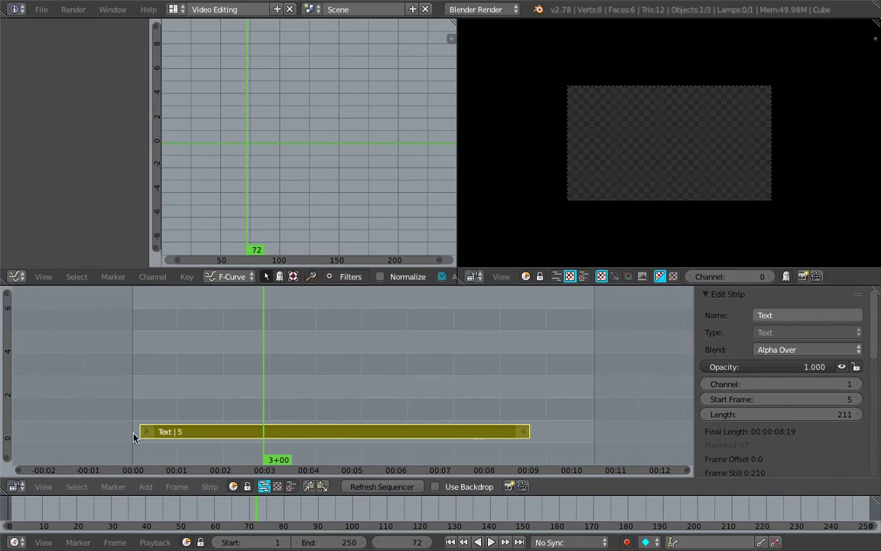
pyautogui.moveTo(142, 433); pyautogui.dragTo(147, 434)
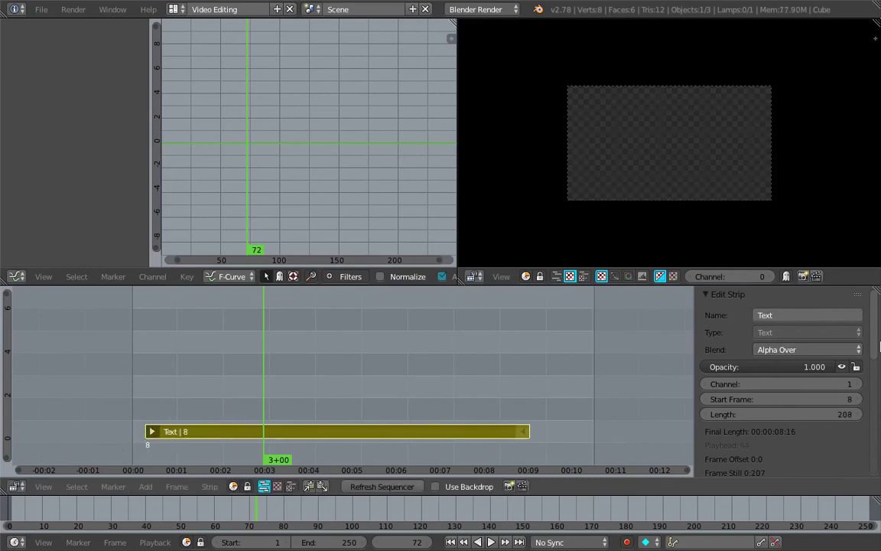
# - Change the text strip's content to HELLO in its effect settings
pyautogui.moveTo(876, 341)
pyautogui.mouseDown()
pyautogui.moveTo(876, 356)
pyautogui.moveTo(875, 336)
pyautogui.mouseUp()
pyautogui.scroll(4, 722, 175)
pyautogui.scroll(2, 719, 184)
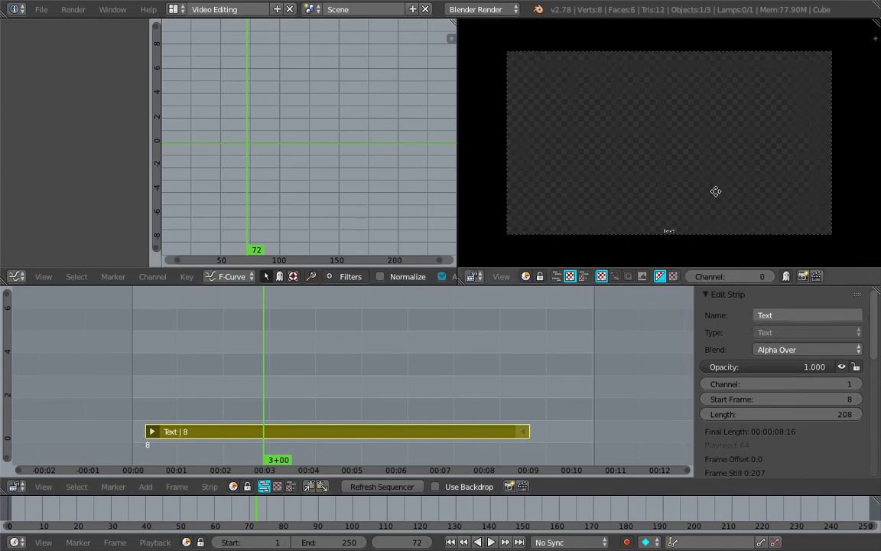
pyautogui.scroll(-2, 692, 153)
pyautogui.scroll(-4, 677, 192)
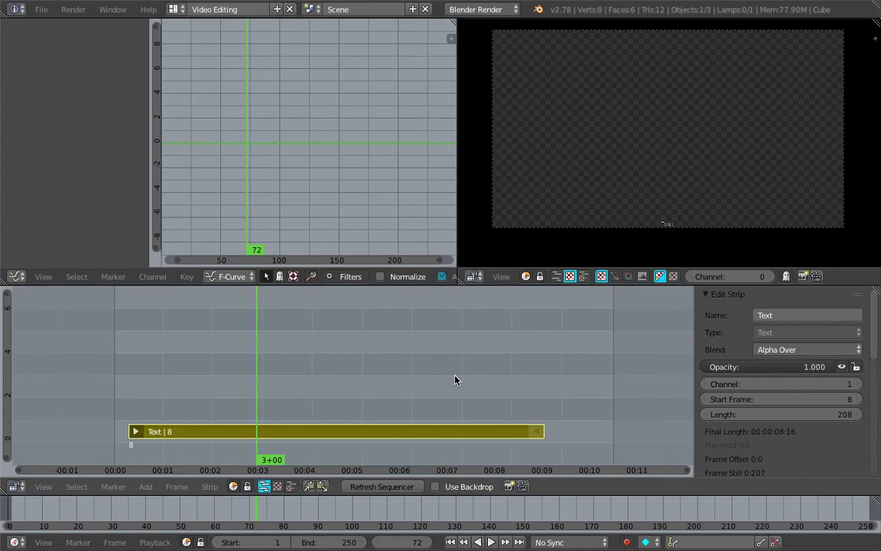
pyautogui.moveTo(878, 323); pyautogui.dragTo(879, 387)
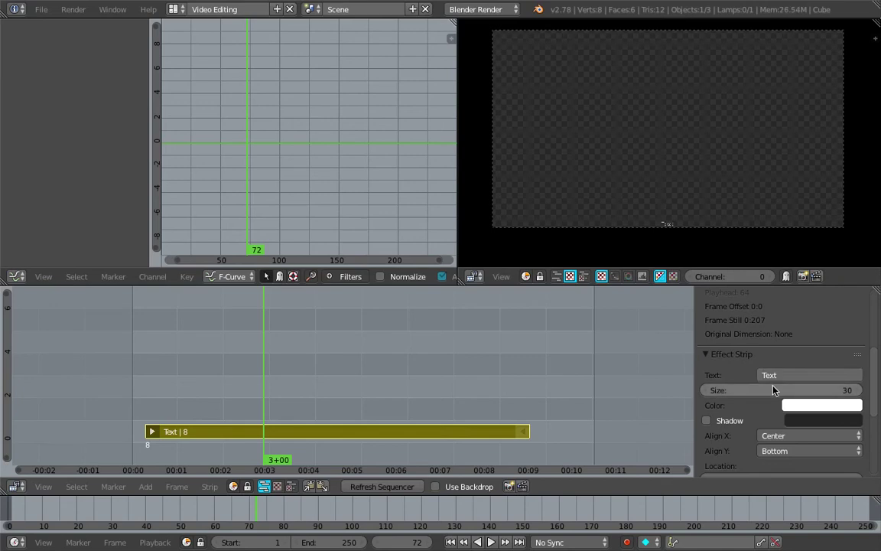
pyautogui.click(788, 374)
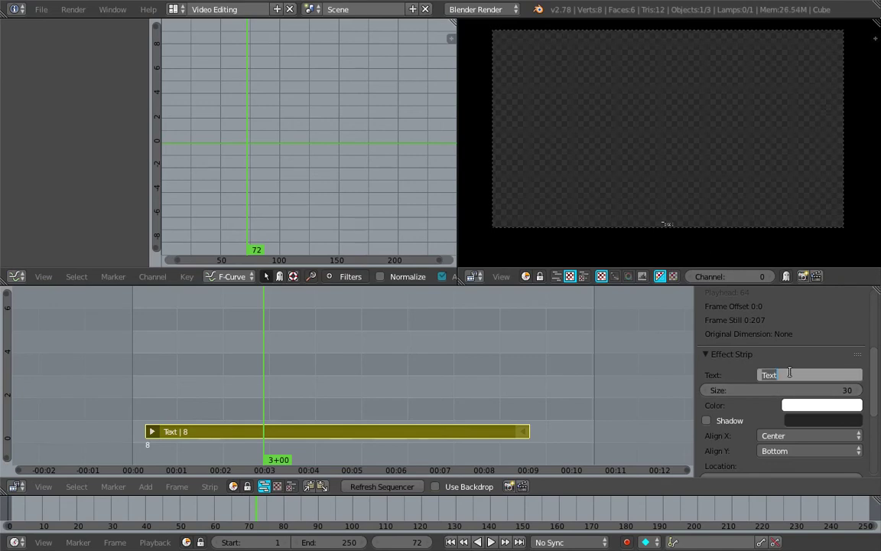
pyautogui.write('HELLO')
pyautogui.press('Return')
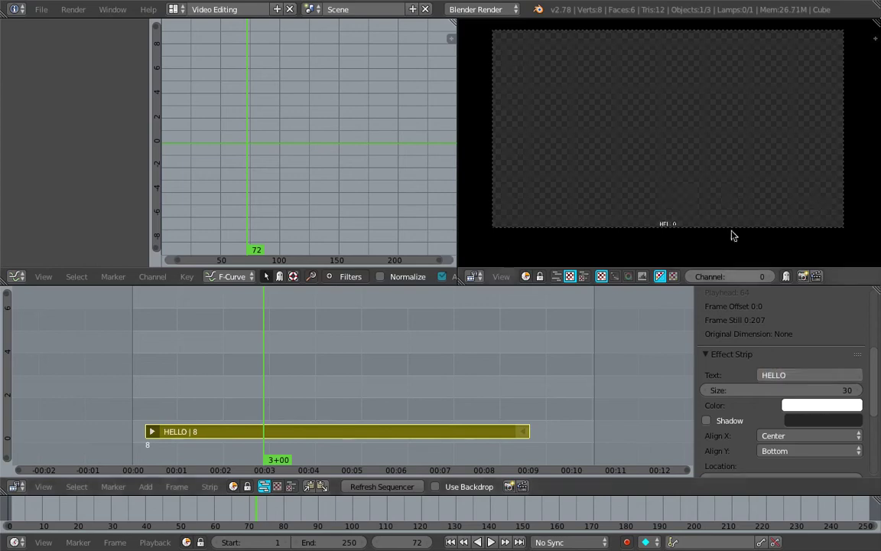
# - Set the strip's text size to 300 and check it in the preview by briefly playing to frame 85
pyautogui.moveTo(732, 236); pyautogui.dragTo(705, 140, button='middle')
pyautogui.scroll(7, 711, 153)
pyautogui.scroll(-9, 708, 216)
pyautogui.moveTo(639, 146); pyautogui.dragTo(757, 262, button='middle')
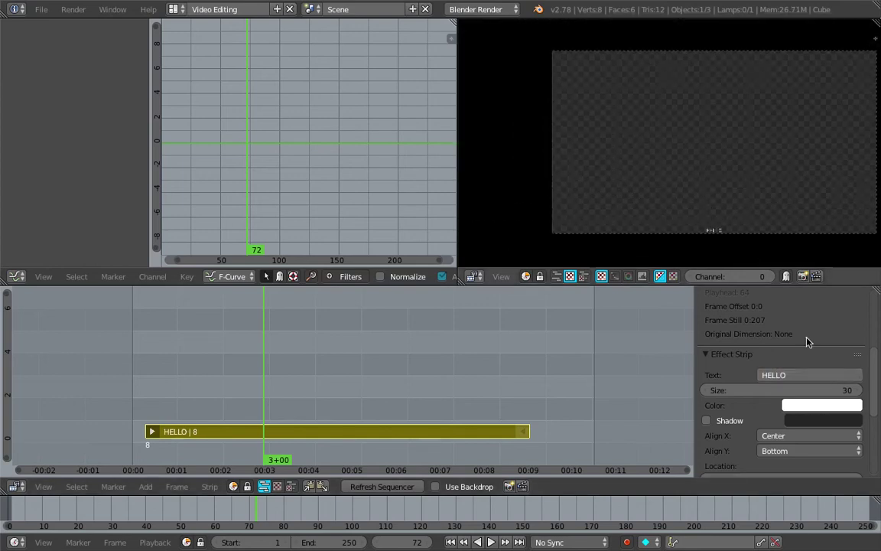
pyautogui.click(794, 386)
pyautogui.write('300')
pyautogui.press('Return')
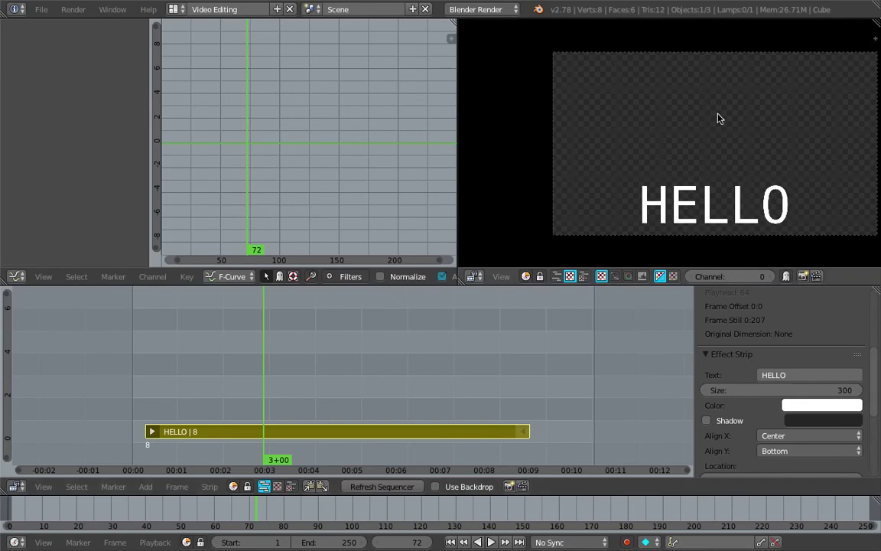
pyautogui.moveTo(668, 228); pyautogui.dragTo(650, 245, button='middle')
pyautogui.hotkey('alt', 'a')
pyautogui.press('Escape')
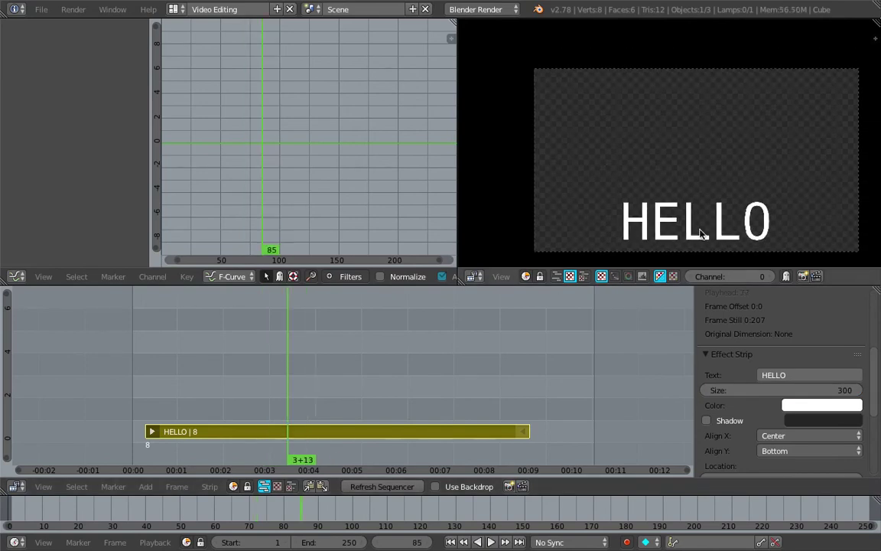
# - Replace the strip's text with 32489302, then with fdsajkl
pyautogui.click(774, 376)
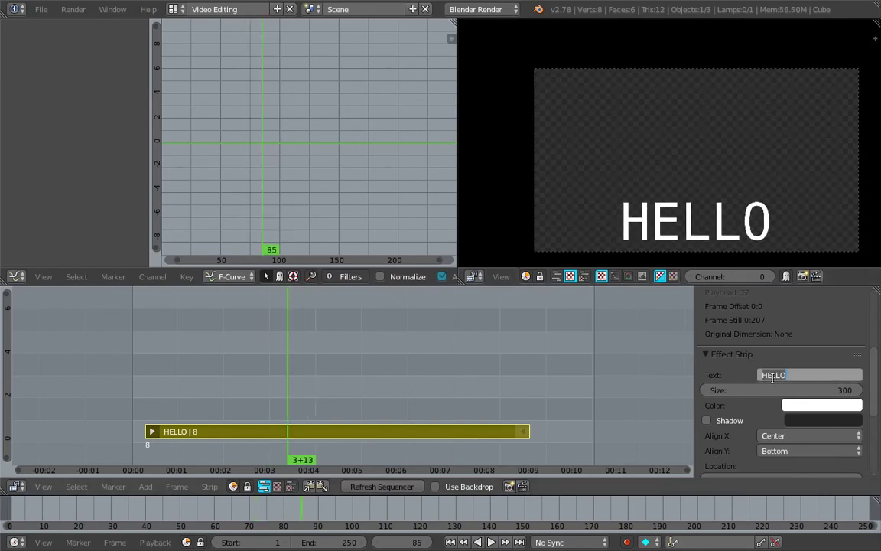
pyautogui.write('32489302')
pyautogui.press('Return')
pyautogui.click(772, 378)
pyautogui.write('fdsajkl')
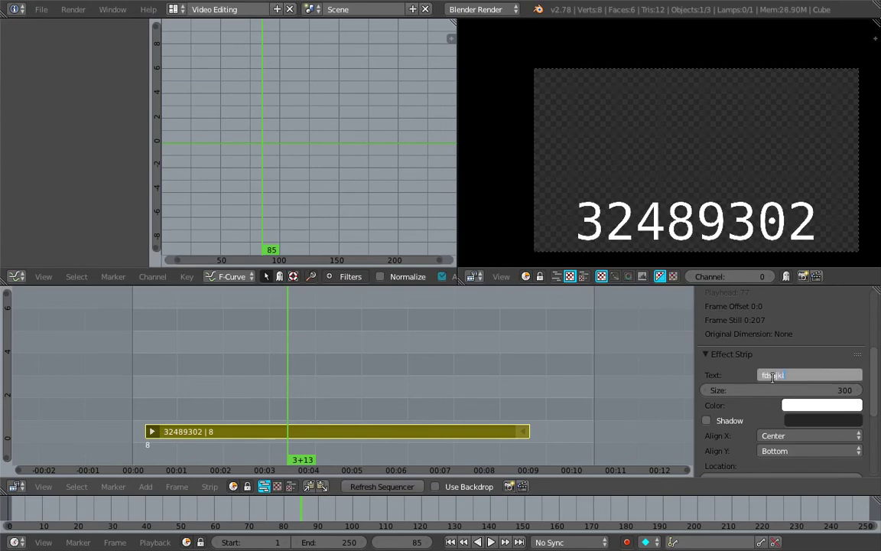
pyautogui.press('Return')
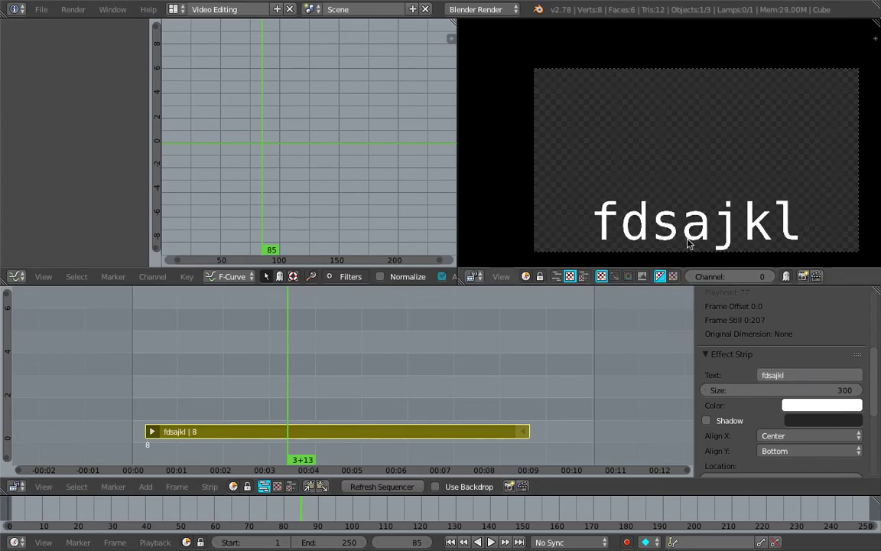
# - Change the graph editor into a Node Editor showing a new Animation Nodes tree
pyautogui.press('Home')
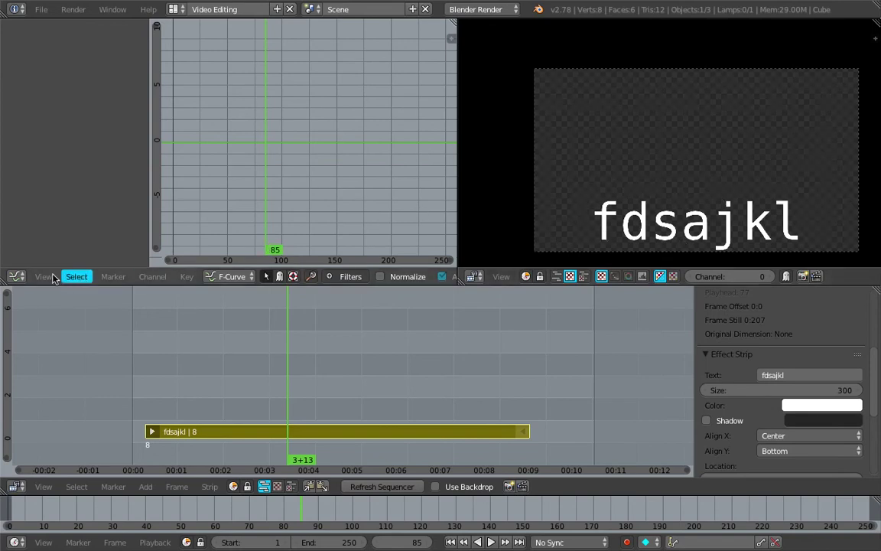
pyautogui.click(16, 276)
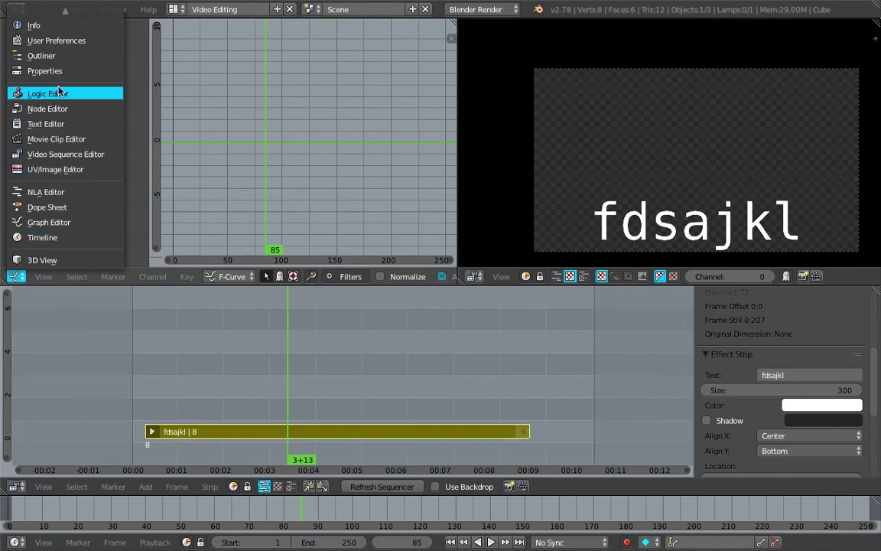
pyautogui.click(59, 107)
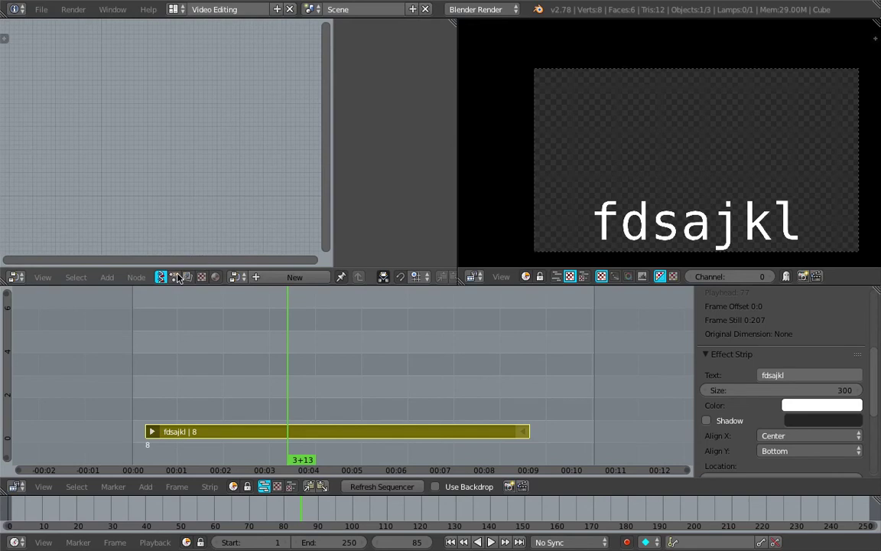
pyautogui.click(203, 277)
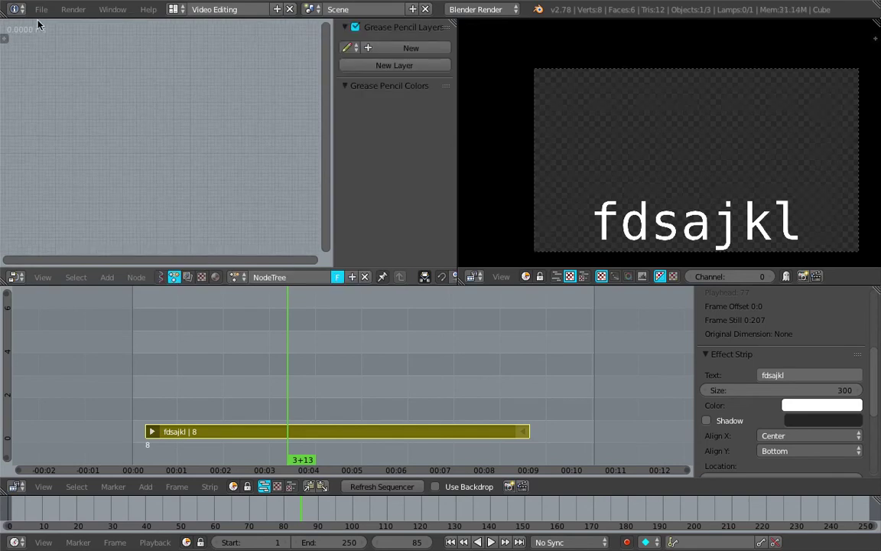
# - Save the file to the Desktop as AN_timecode
pyautogui.click(41, 10)
pyautogui.click(76, 129)
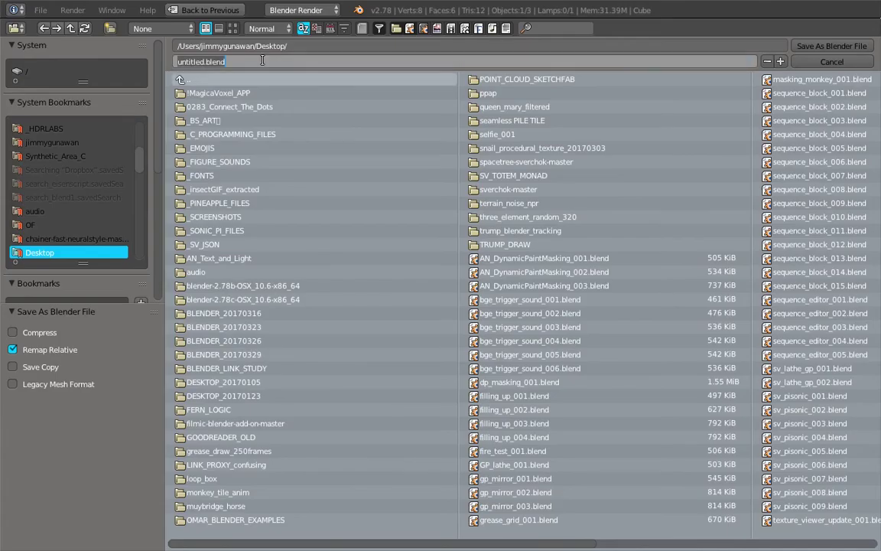
pyautogui.write('AN_timecode')
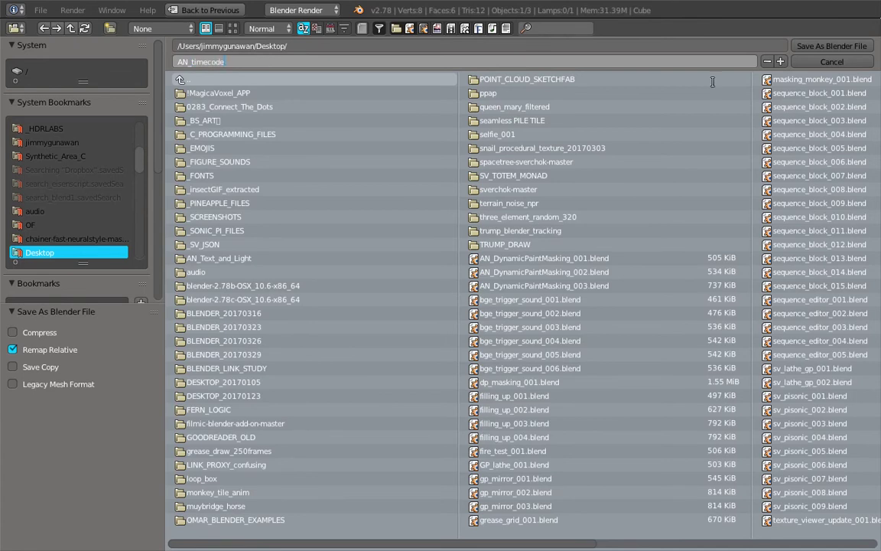
pyautogui.press('Return')
pyautogui.click(826, 46)
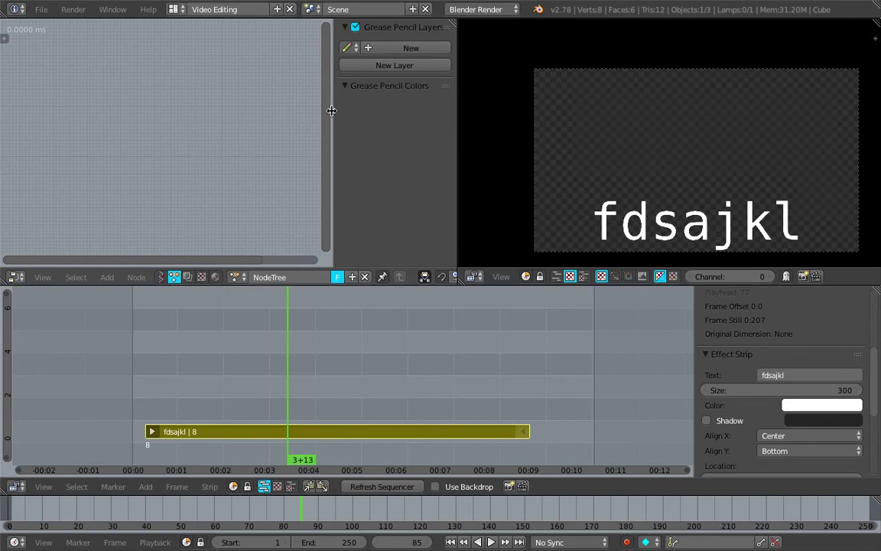
# - Collapse the node editor's Grease Pencil sidebar, show the Animation Nodes tools and disable Always under Auto Execution
pyautogui.moveTo(334, 108); pyautogui.dragTo(470, 108)
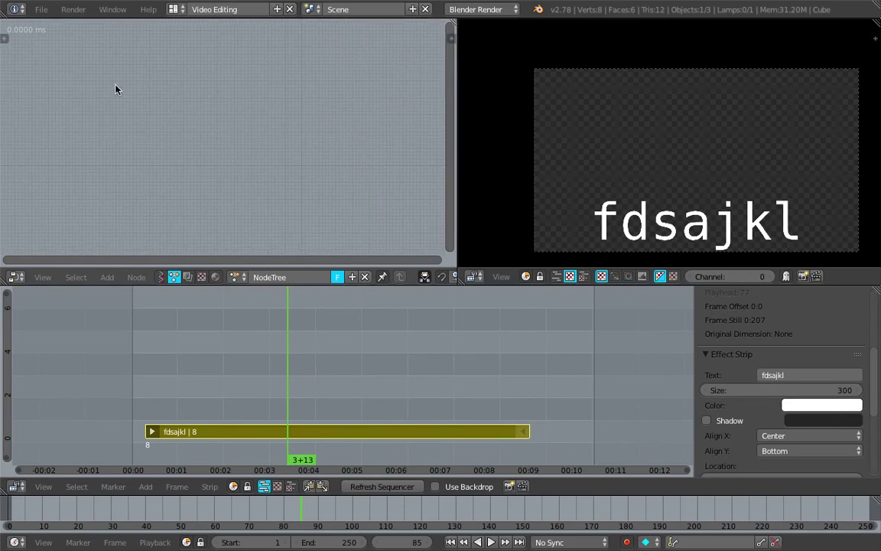
pyautogui.click(6, 37)
pyautogui.click(9, 103)
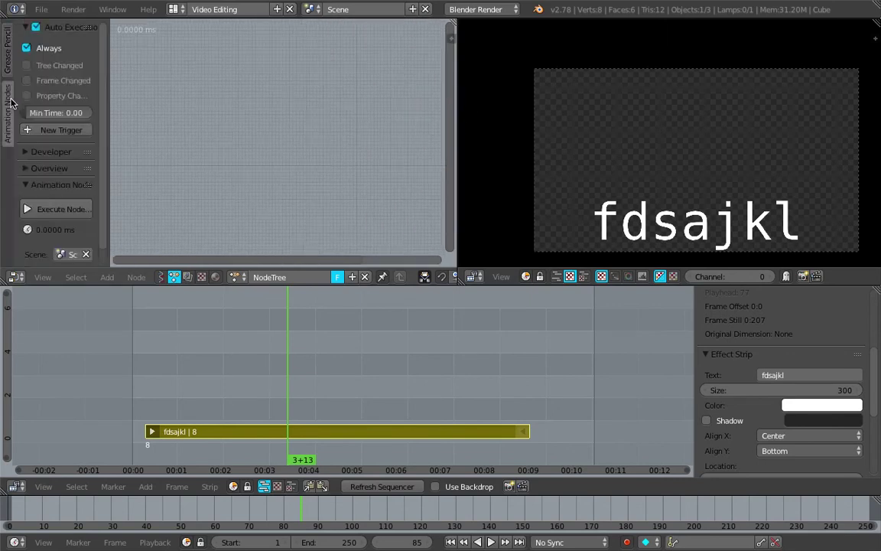
pyautogui.click(48, 52)
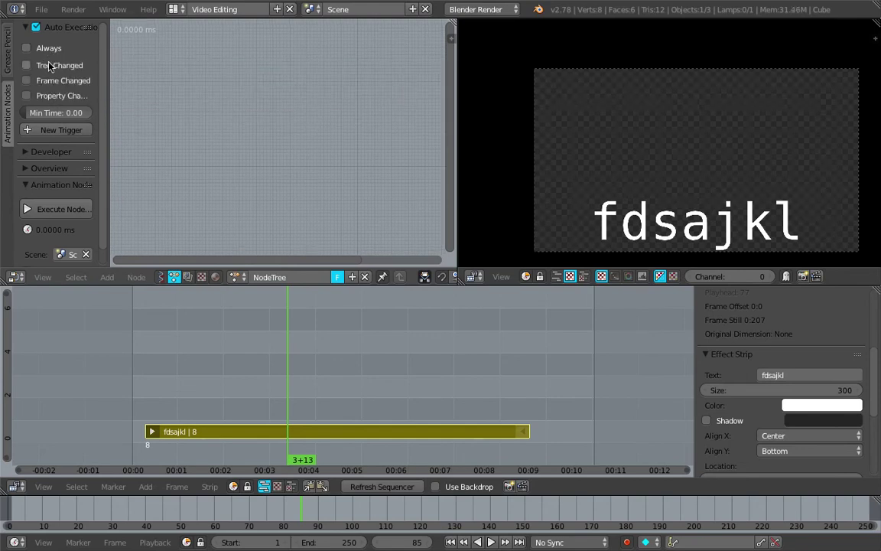
# - Enable Tree Changed, Frame Changed and Property Changed under Auto Execution for the node tree
pyautogui.moveTo(49, 65); pyautogui.dragTo(57, 97)
pyautogui.hotkey('shift', 'a')
pyautogui.click(199, 99)
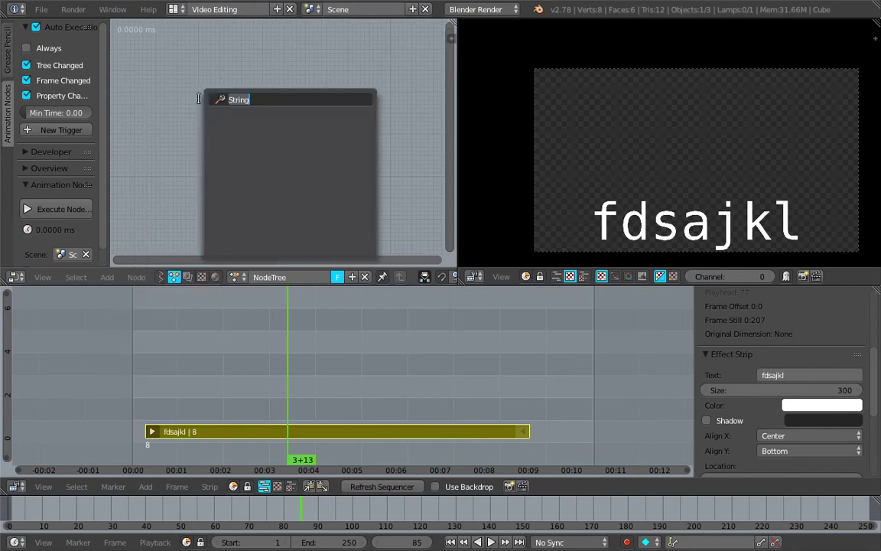
pyautogui.press('Escape')
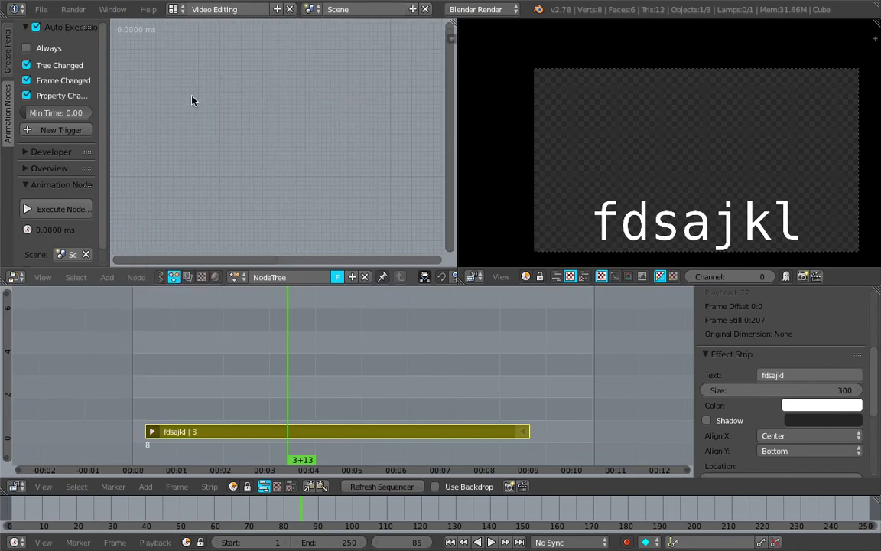
# - Add a Timecode Generator node to the empty Animation Nodes tree
pyautogui.hotkey('shift', 'a')
pyautogui.click(203, 120)
pyautogui.write('time')
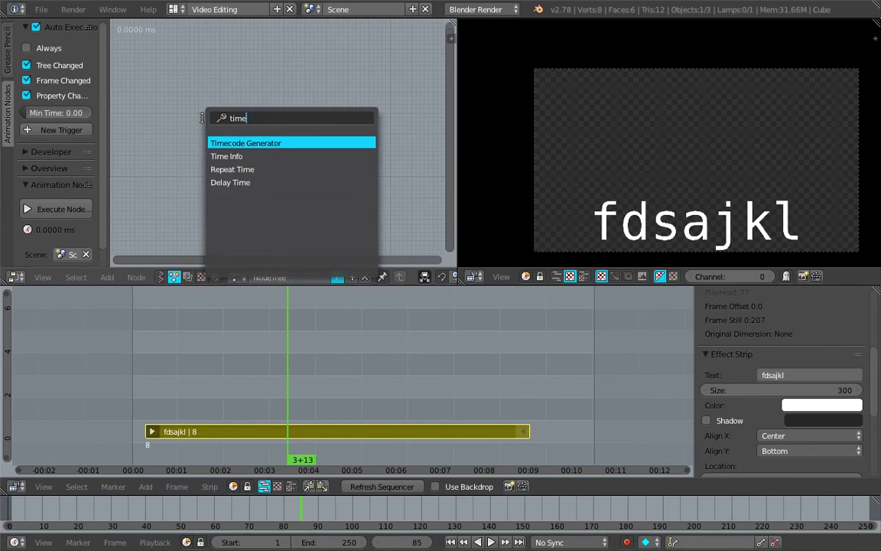
pyautogui.press('Return')
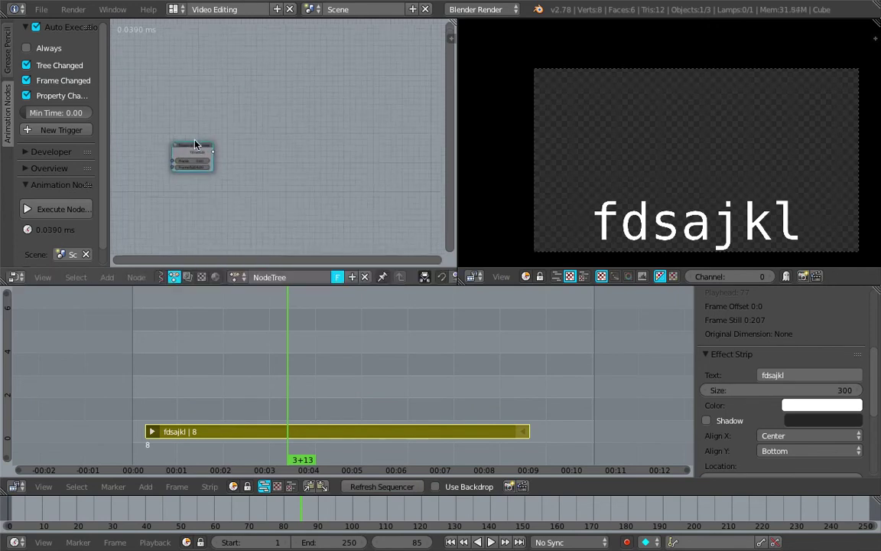
pyautogui.click(252, 121)
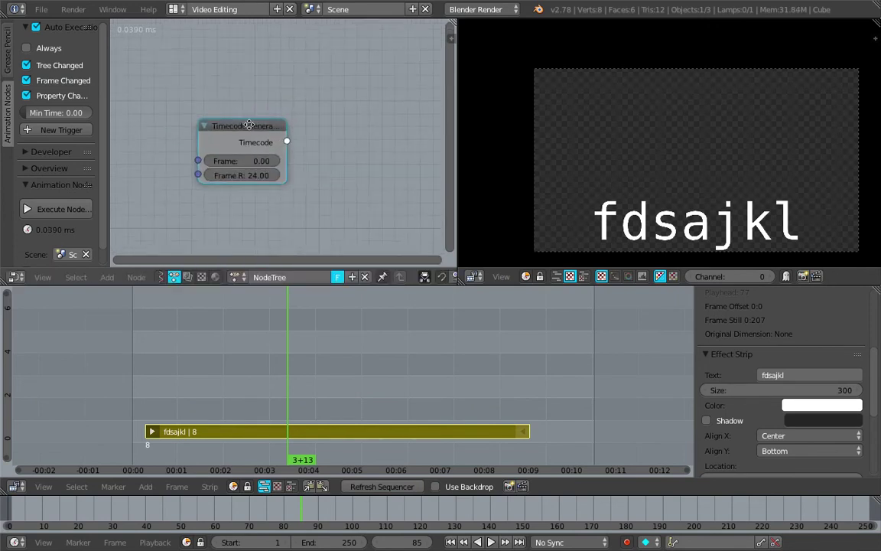
# - Add a Debug node beside the Timecode Generator and connect the Timecode output to it
pyautogui.scroll(2, 251, 122)
pyautogui.hotkey('shift', 'a')
pyautogui.click(309, 107)
pyautogui.write('debg')
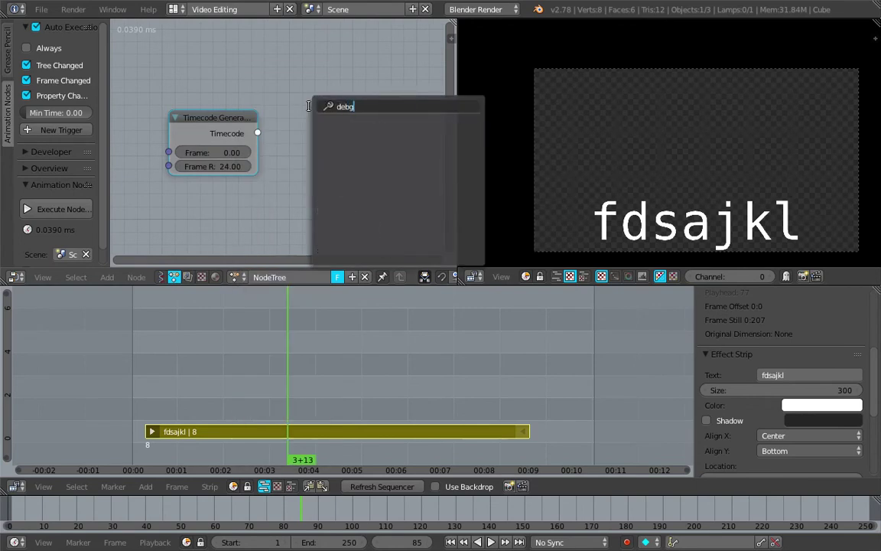
pyautogui.press('Down')
pyautogui.press('Down')
pyautogui.press('Down')
pyautogui.press('Return')
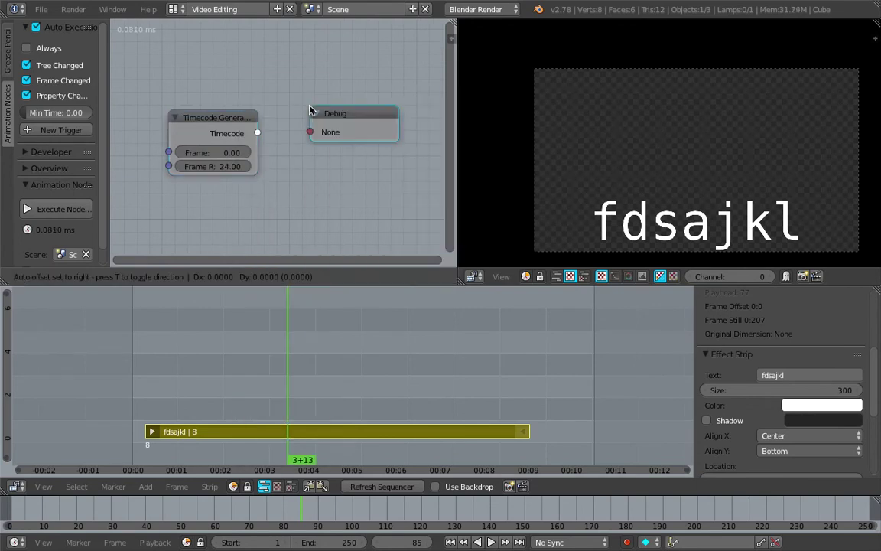
pyautogui.click(270, 125)
pyautogui.moveTo(258, 133); pyautogui.dragTo(282, 131)
# - Set the Timecode Generator's Frame value to 33.51
pyautogui.moveTo(290, 91); pyautogui.dragTo(262, 93, button='middle')
pyautogui.scroll(1, 258, 90)
pyautogui.moveTo(185, 158); pyautogui.dragTo(196, 159)
# - Add a Time Info node and link its Frame output to the Timecode Generator's Frame input
pyautogui.scroll(-1, 207, 177)
pyautogui.moveTo(256, 179); pyautogui.dragTo(483, 180, button='middle')
pyautogui.hotkey('shift', 'a')
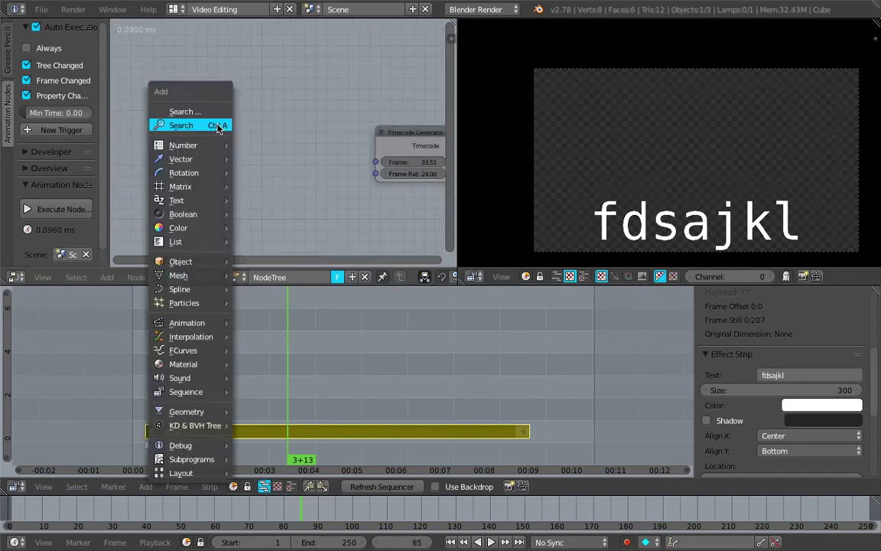
pyautogui.click(219, 126)
pyautogui.write('time')
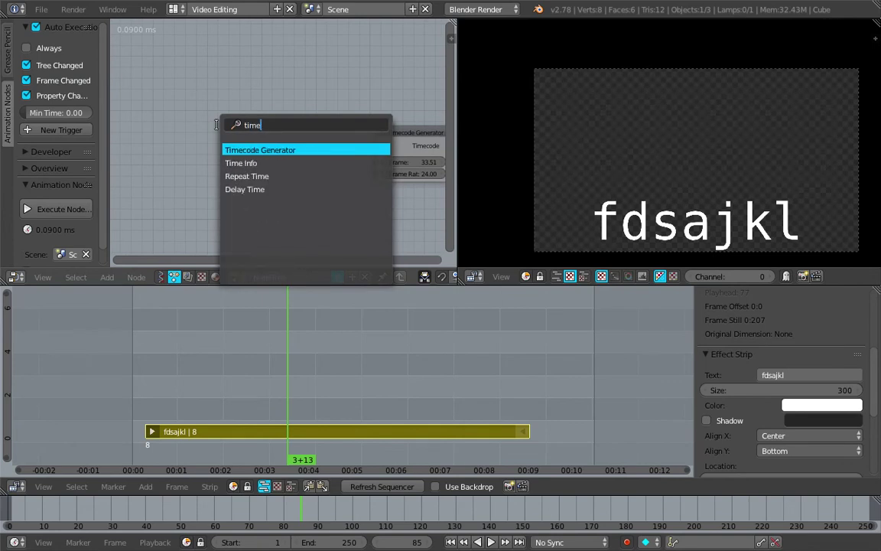
pyautogui.press('Down')
pyautogui.press('Return')
pyautogui.click(217, 126)
pyautogui.moveTo(293, 144); pyautogui.dragTo(374, 162)
# - Play the animation and scrub through the strip while checking the timecode in the Debug node
pyautogui.moveTo(362, 118); pyautogui.dragTo(108, 87, button='middle')
pyautogui.moveTo(517, 71); pyautogui.dragTo(526, 73, button='middle')
pyautogui.moveTo(272, 82); pyautogui.dragTo(340, 91, button='middle')
pyautogui.scroll(2, 341, 91)
pyautogui.hotkey('alt', 'a')
pyautogui.moveTo(424, 375); pyautogui.dragTo(352, 328)
pyautogui.hotkey('alt', 'a')
pyautogui.scroll(3, 344, 325)
pyautogui.scroll(-2, 261, 190)
pyautogui.moveTo(121, 106); pyautogui.dragTo(215, 118, button='middle')
pyautogui.moveTo(173, 130); pyautogui.dragTo(170, 120)
pyautogui.scroll(1, 250, 138)
pyautogui.scroll(1, 280, 152)
pyautogui.moveTo(280, 152); pyautogui.dragTo(191, 143, button='middle')
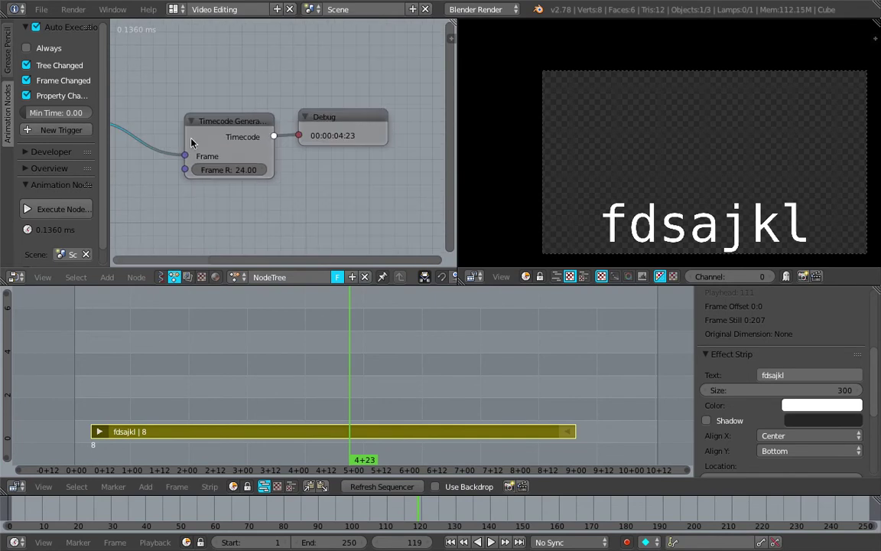
pyautogui.moveTo(304, 357); pyautogui.dragTo(273, 290)
# - Widen the Timecode Generator node and move the Debug node farther away from it
pyautogui.scroll(1, 273, 288)
pyautogui.scroll(1, 272, 183)
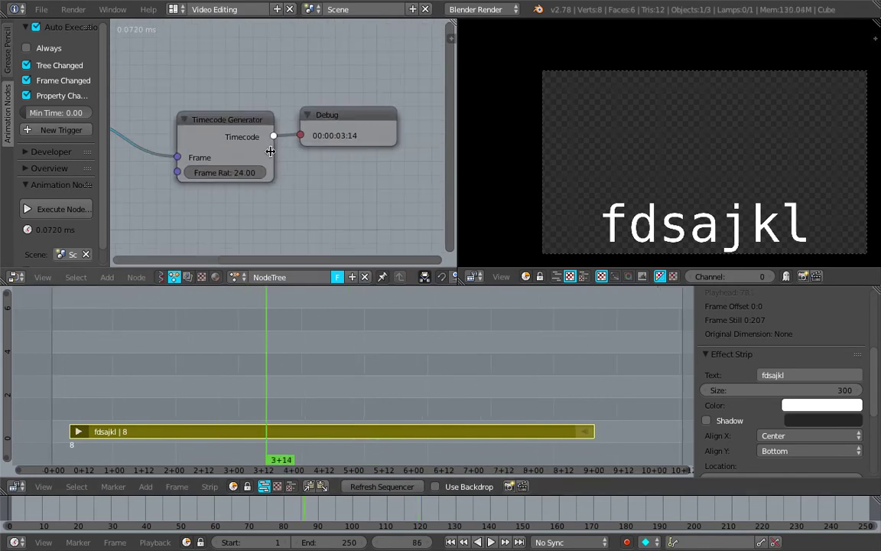
pyautogui.moveTo(271, 152); pyautogui.dragTo(303, 147)
pyautogui.moveTo(347, 117); pyautogui.dragTo(380, 111)
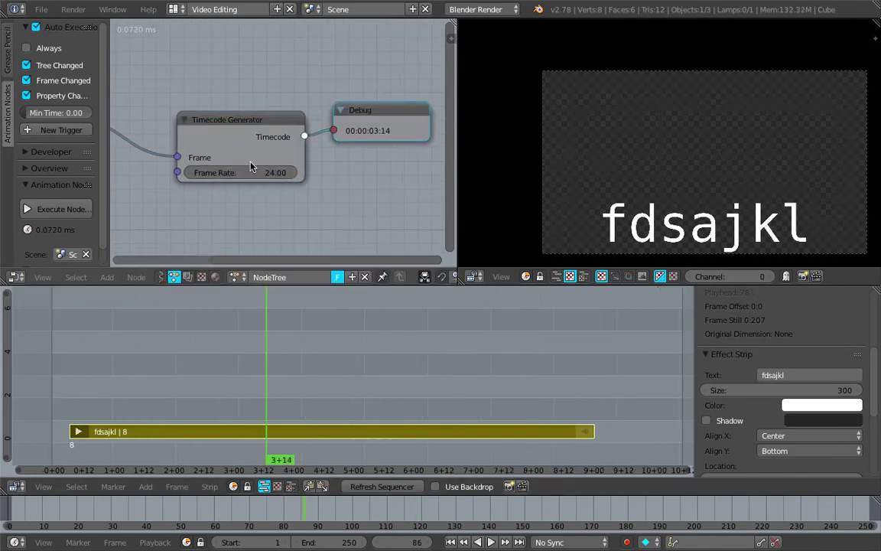
# - Scrub the sequencer to frame 132, comparing the playhead time with the Debug node's timecode and the strip's properties
pyautogui.moveTo(249, 158); pyautogui.dragTo(215, 161, button='middle')
pyautogui.moveTo(289, 320); pyautogui.dragTo(397, 319)
pyautogui.scroll(2, 356, 179)
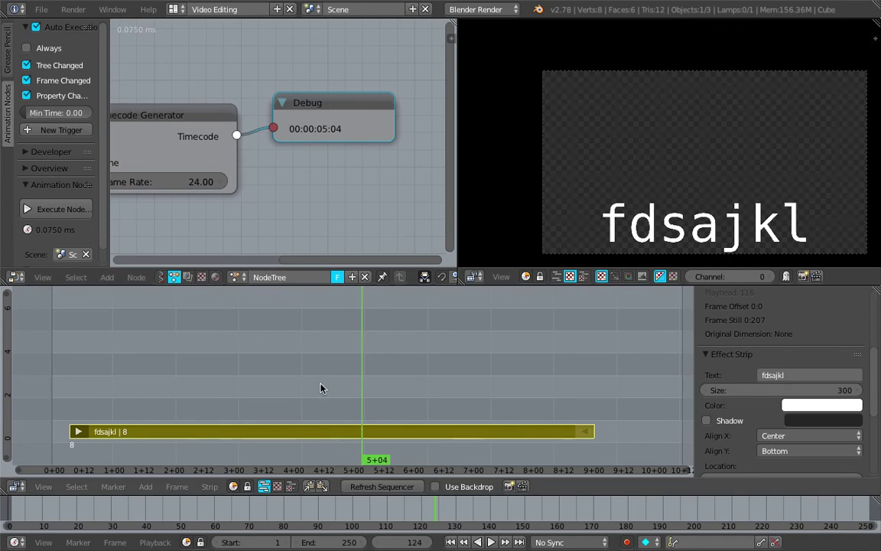
pyautogui.moveTo(320, 388); pyautogui.dragTo(383, 356)
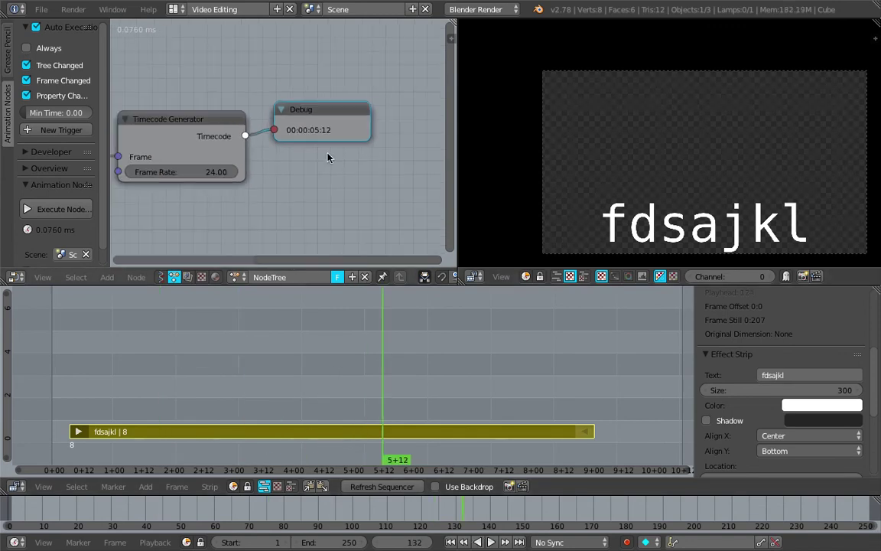
pyautogui.scroll(-1, 321, 176)
pyautogui.scroll(-1, 665, 314)
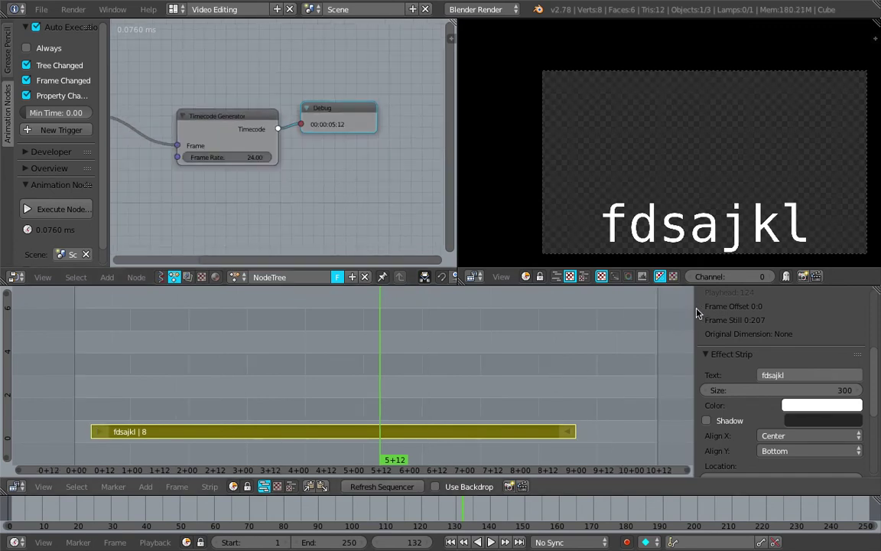
pyautogui.scroll(5, 765, 352)
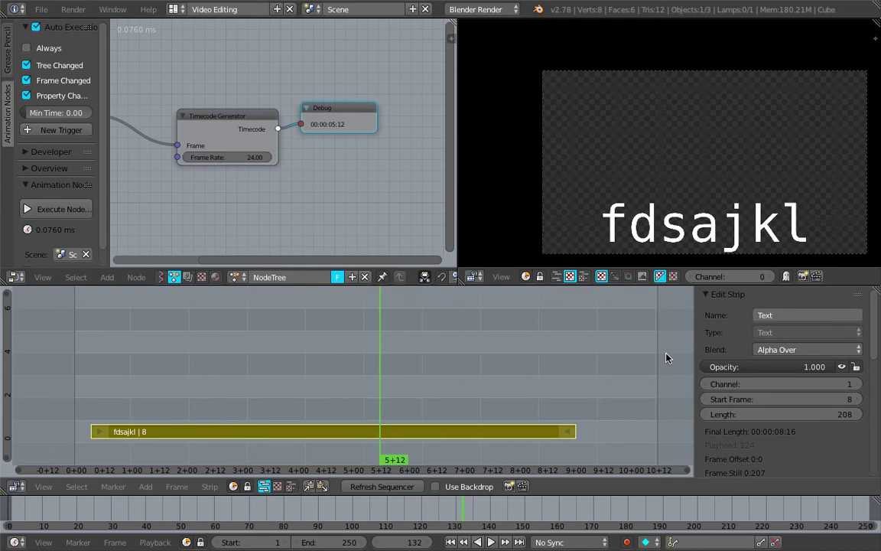
pyautogui.scroll(-1, 299, 131)
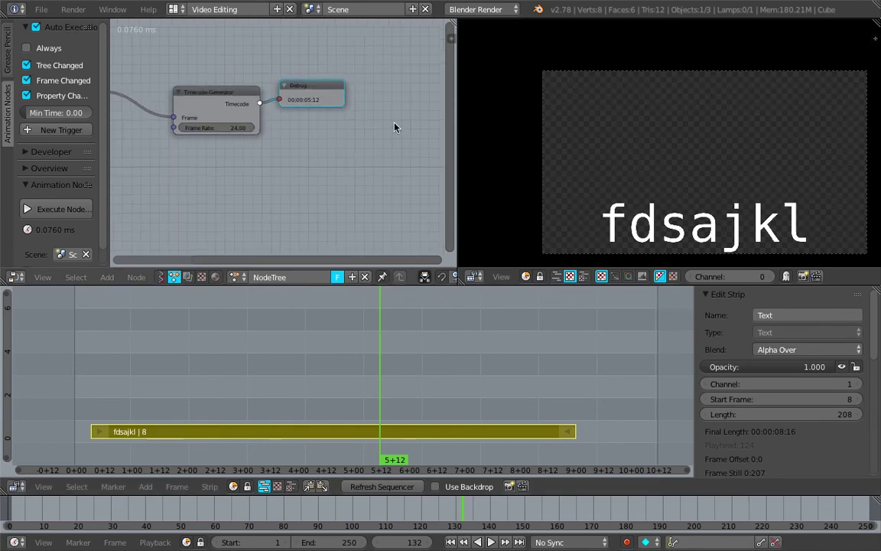
# - Widen the node editor area and add an Expression node below the Debug node
pyautogui.moveTo(457, 119); pyautogui.dragTo(537, 128)
pyautogui.hotkey('shift', 'a')
pyautogui.click(343, 150)
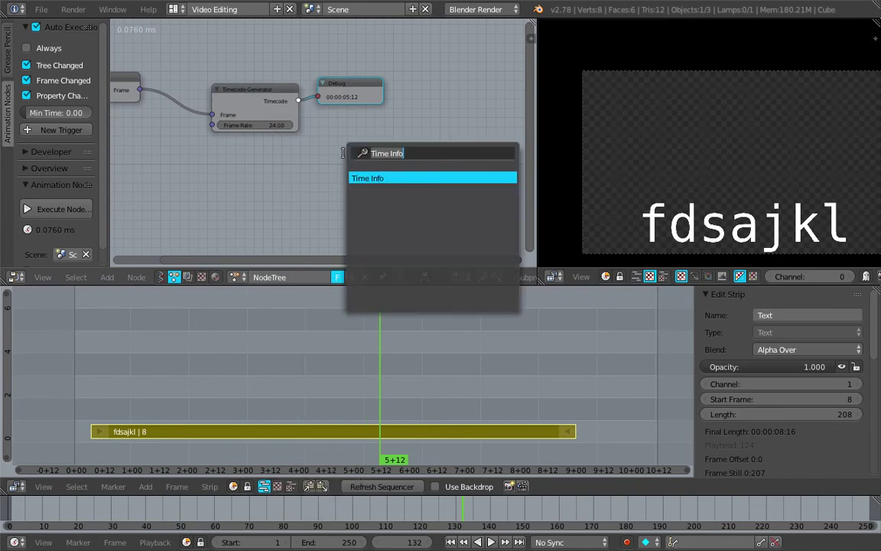
pyautogui.write('object')
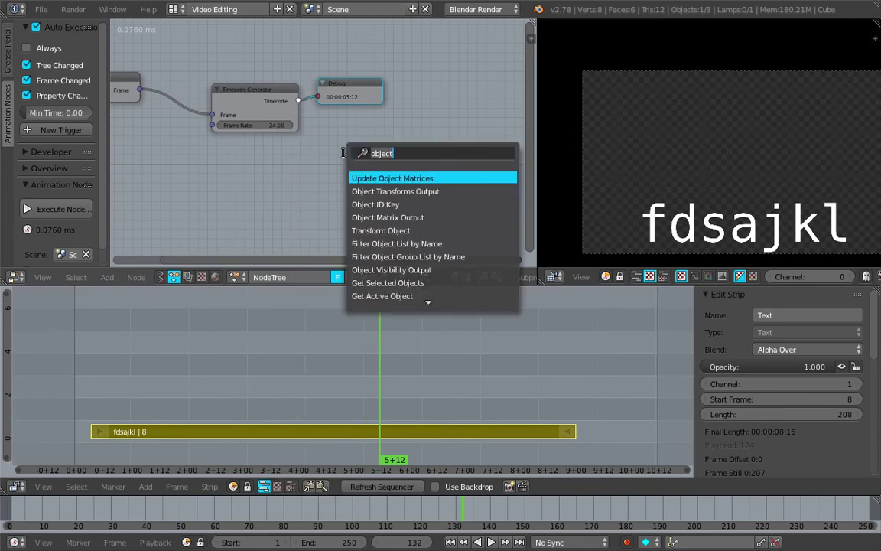
pyautogui.hotkey('ctrl', 'BackSpace')
pyautogui.write('expre')
pyautogui.press('Return')
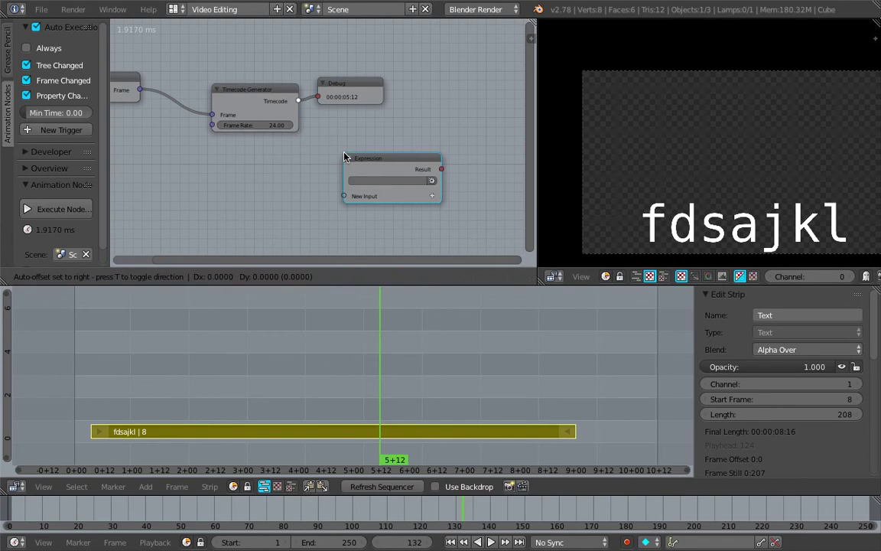
pyautogui.click(345, 156)
# - Move the Expression node slightly higher and make it wider
pyautogui.scroll(3, 345, 155)
pyautogui.moveTo(390, 161); pyautogui.dragTo(385, 138)
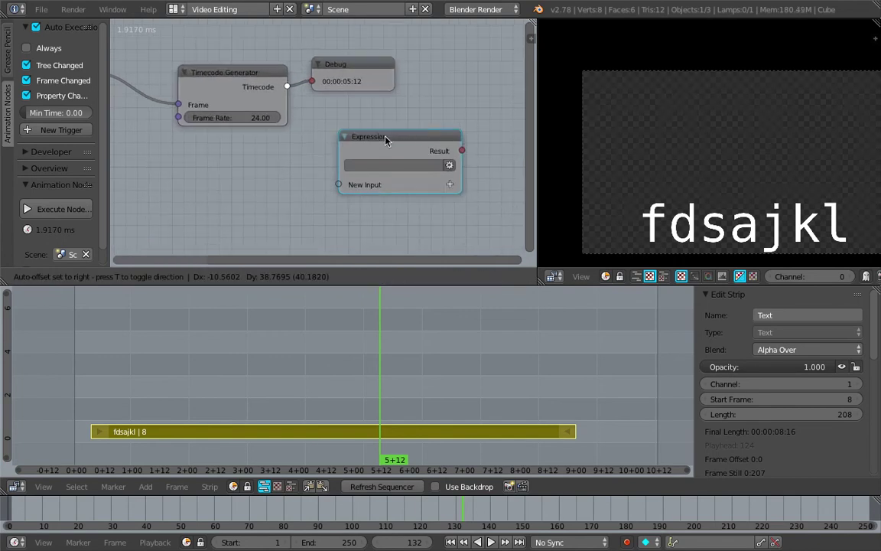
pyautogui.moveTo(465, 165); pyautogui.dragTo(509, 164)
pyautogui.moveTo(509, 165); pyautogui.dragTo(480, 157, button='middle')
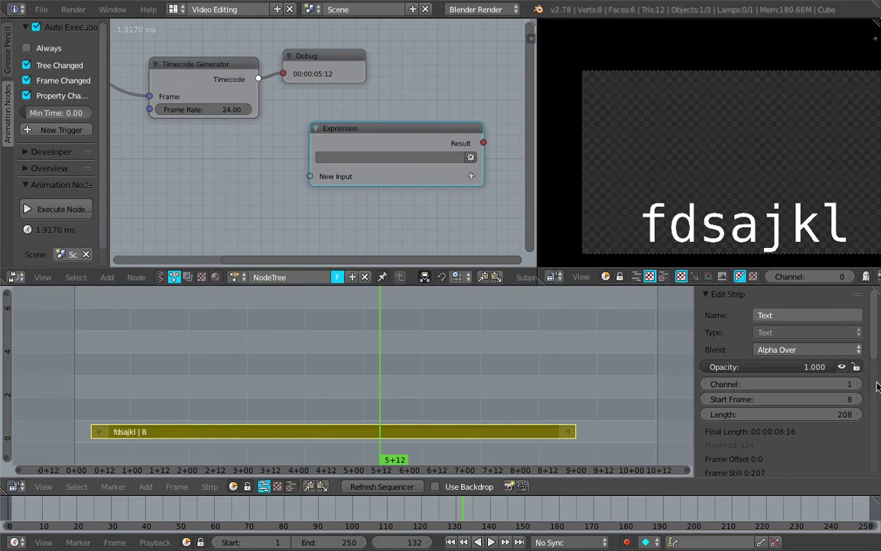
# - Copy the data path of the text strip's Text property
pyautogui.scroll(-5, 841, 378)
pyautogui.scroll(2, 803, 386)
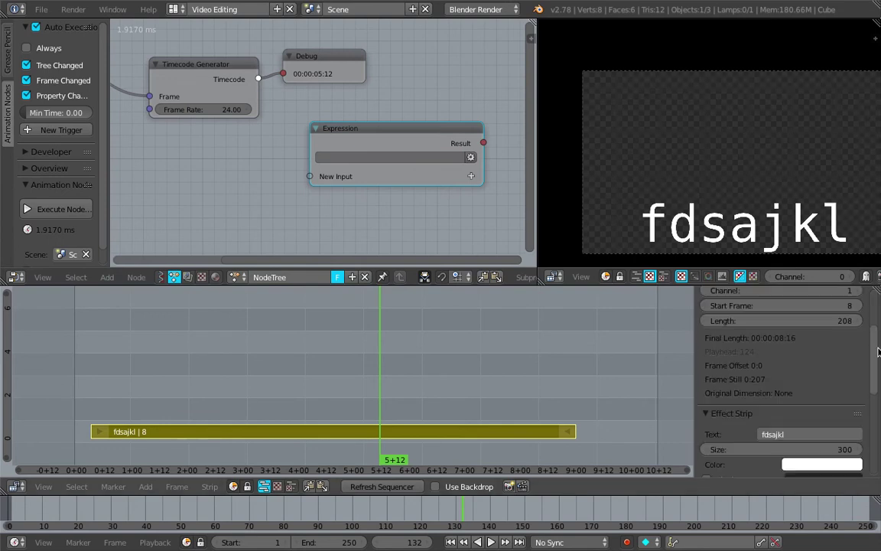
pyautogui.scroll(-2, 802, 386)
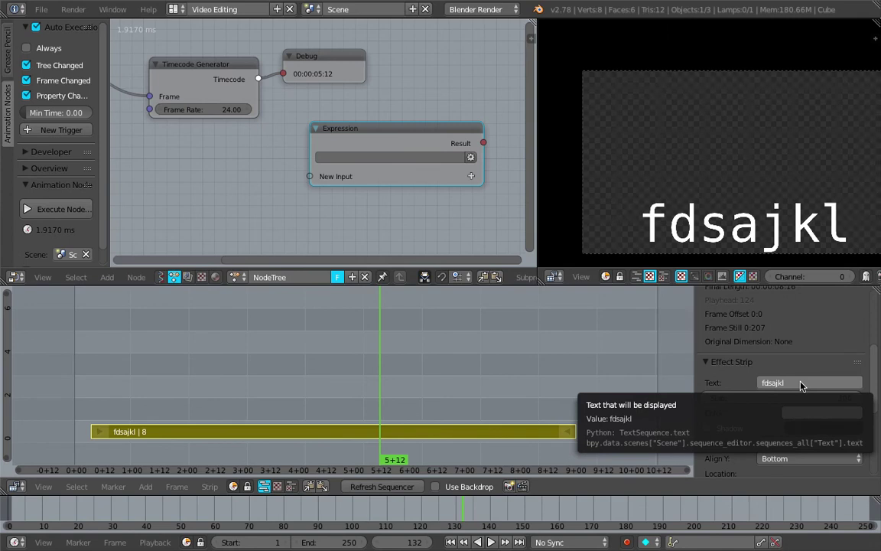
pyautogui.rightClick(800, 385)
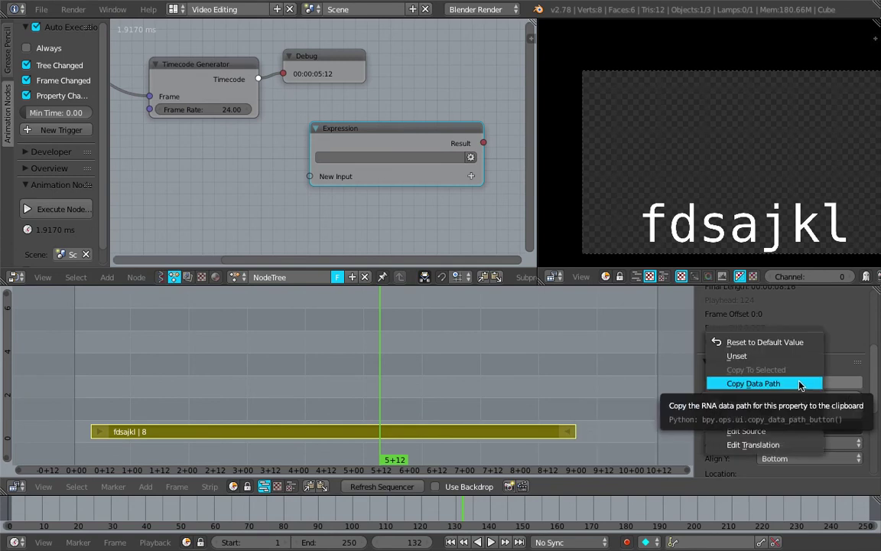
pyautogui.click(795, 385)
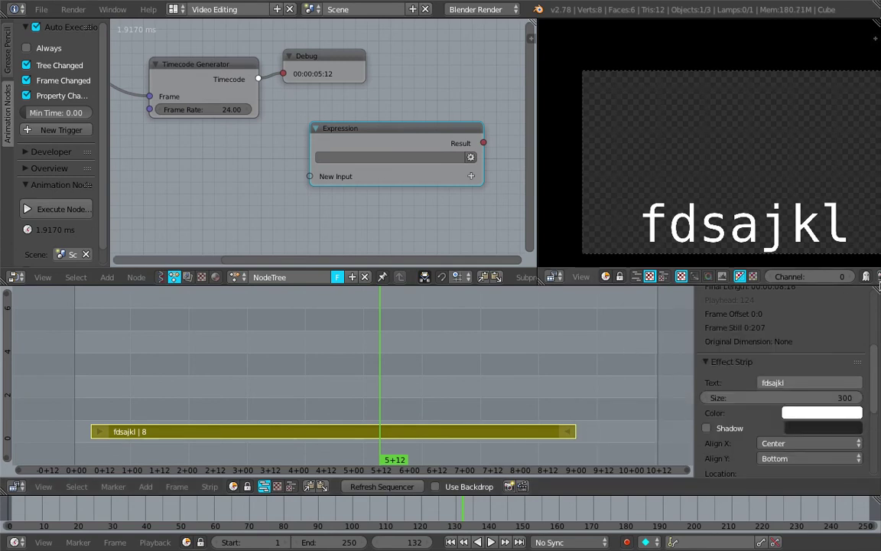
# - Split the sequencer area, turn the new area into a Text Editor and paste the path into a new text block
pyautogui.moveTo(875, 287); pyautogui.dragTo(872, 353)
pyautogui.click(15, 346)
pyautogui.click(39, 193)
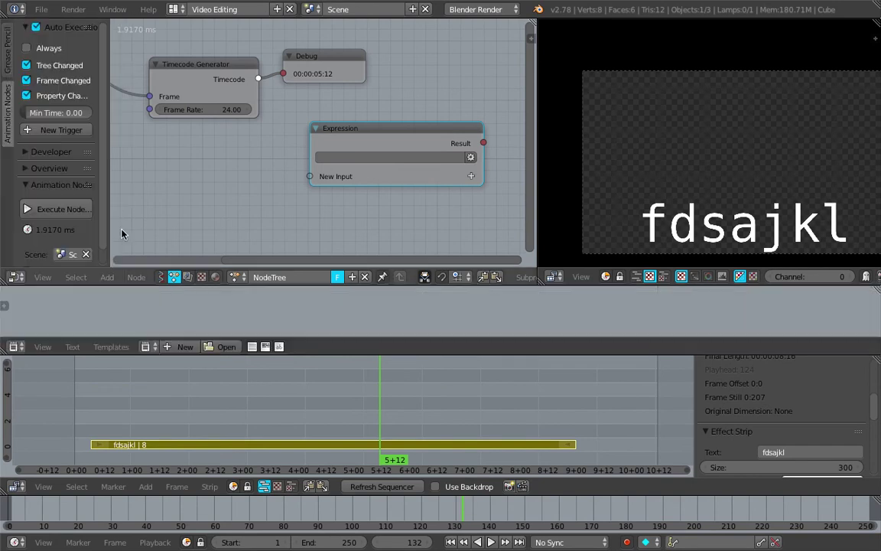
pyautogui.click(183, 347)
pyautogui.hotkey('ctrl', 'v')
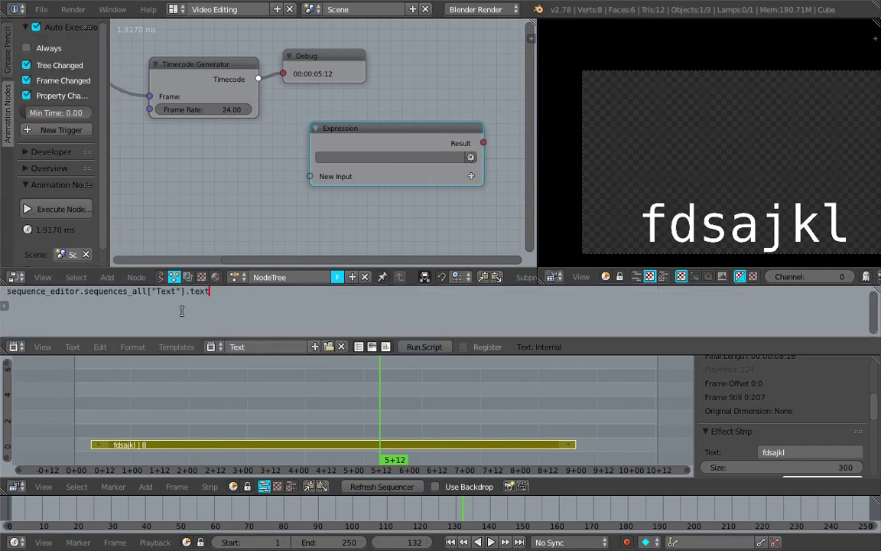
# - Replace the pasted path with bpy.data.scenes["Scene"].sequence_editor.sequences_all["Text"].text and select the whole line
pyautogui.moveTo(208, 302); pyautogui.dragTo(3, 291)
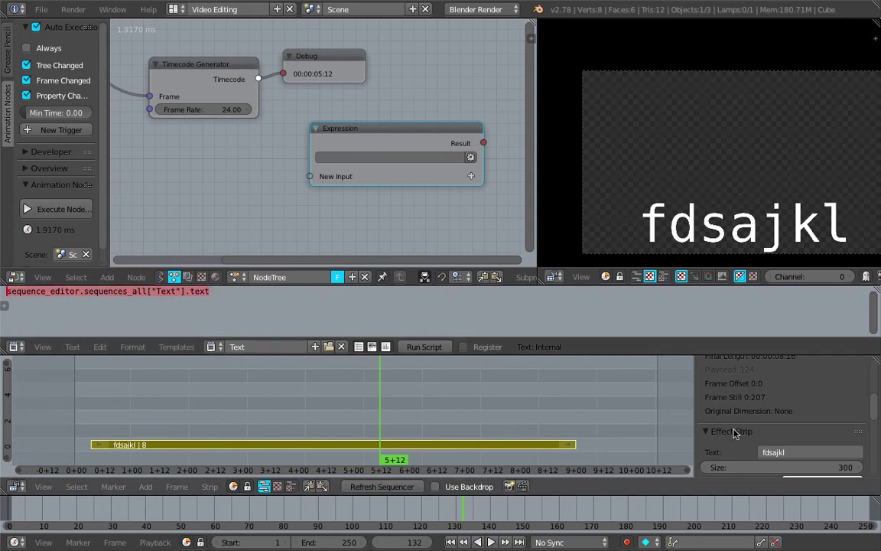
pyautogui.scroll(-1, 811, 413)
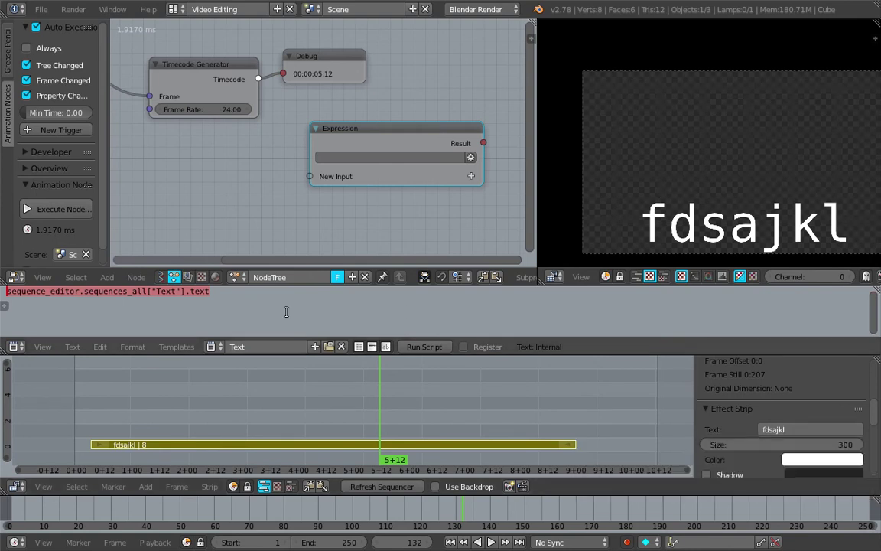
pyautogui.click(262, 298)
pyautogui.hotkey('ctrl', 'a')
pyautogui.hotkey('ctrl', 'v')
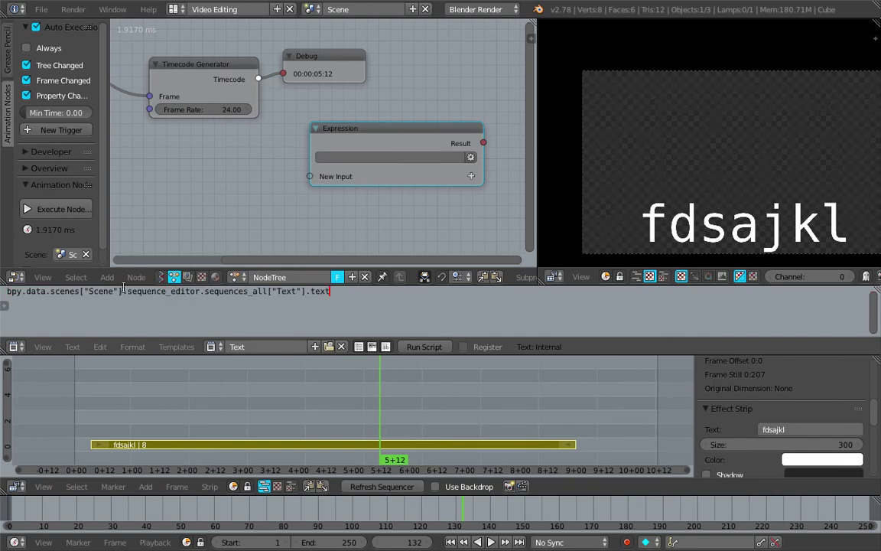
pyautogui.hotkey('ctrl', 'a')
pyautogui.click(357, 291)
pyautogui.hotkey('ctrl', 'a')
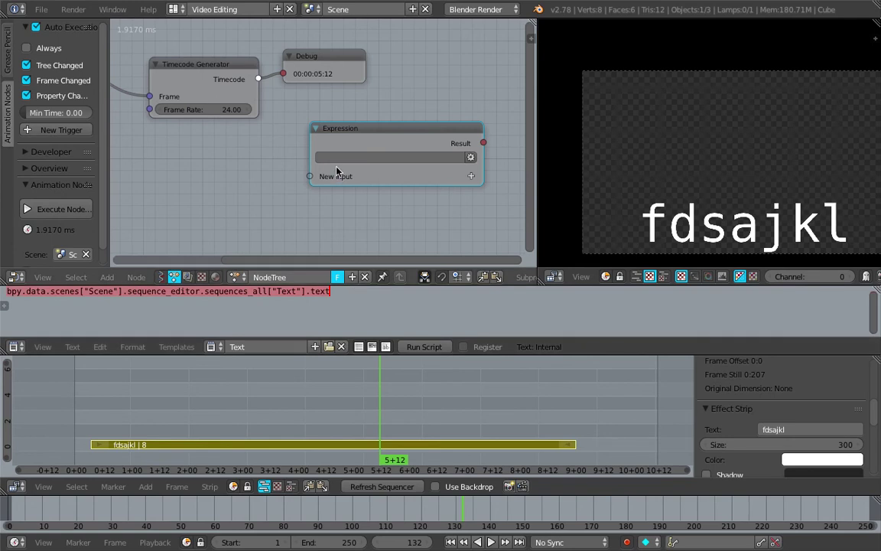
pyautogui.click(344, 156)
pyautogui.press('Escape')
# - Add a Float Input node beside the Expression node and connect its Float output to a new Expression input
pyautogui.hotkey('shift', 'a')
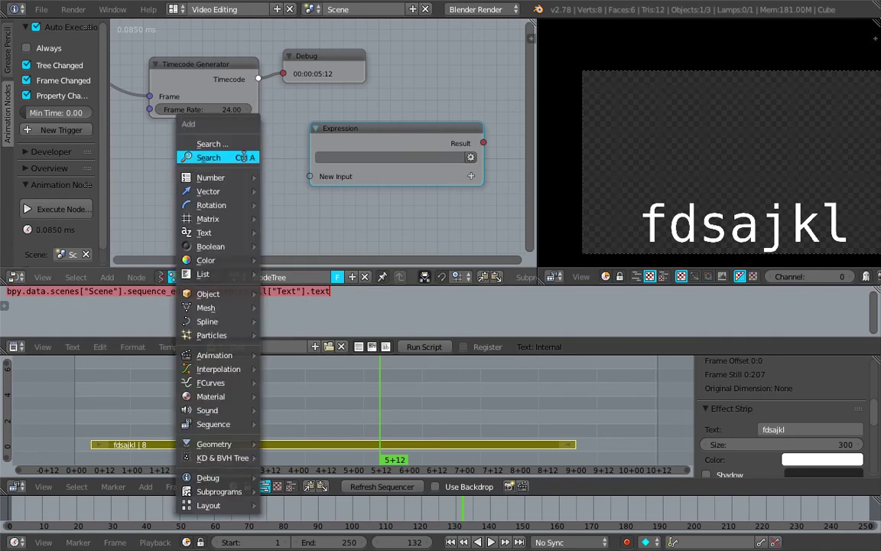
pyautogui.click(245, 152)
pyautogui.write('float')
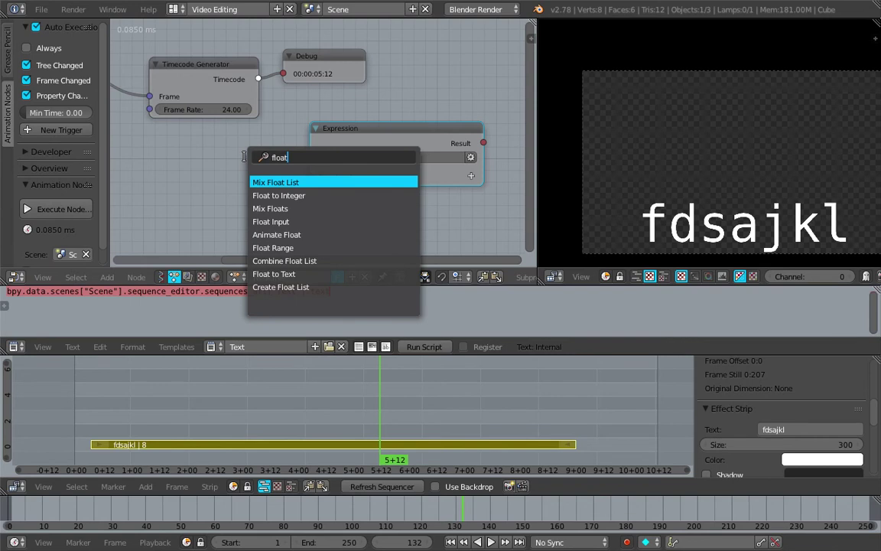
pyautogui.press('Down')
pyautogui.press('Down')
pyautogui.press('Down')
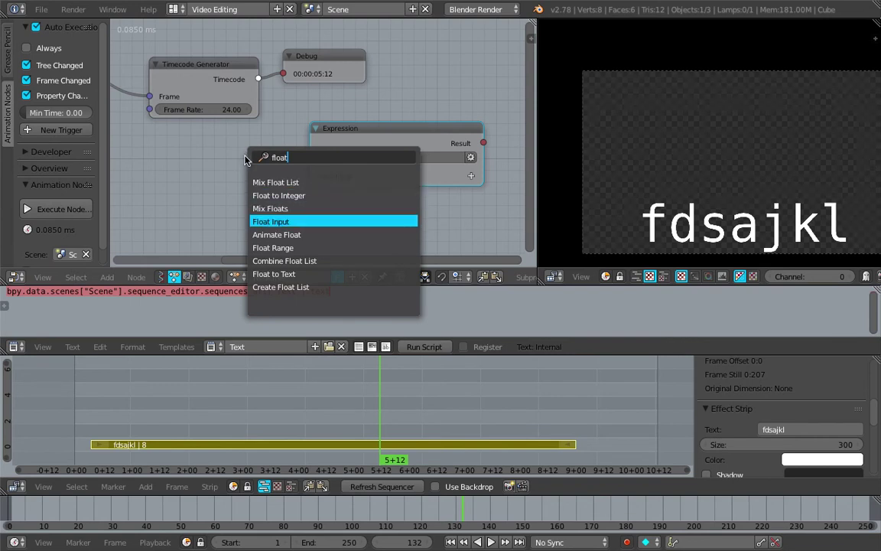
pyautogui.press('Return')
pyautogui.click(240, 177)
pyautogui.moveTo(260, 177); pyautogui.dragTo(309, 176)
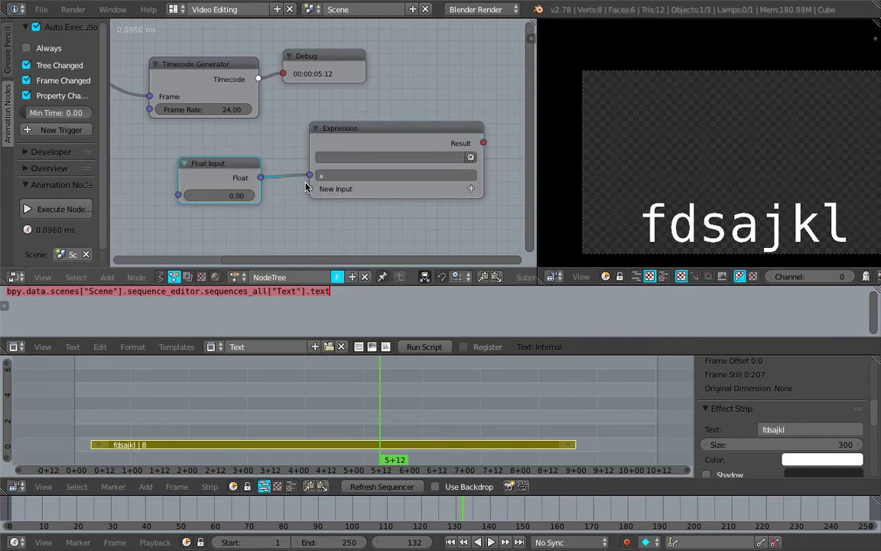
# - Enter bpy.data.scenes["Scene"].sequence_editor.sequences_all["Text"].text = x as the Expression node's expression
pyautogui.hotkey('ctrl', 'v')
pyautogui.click(349, 158)
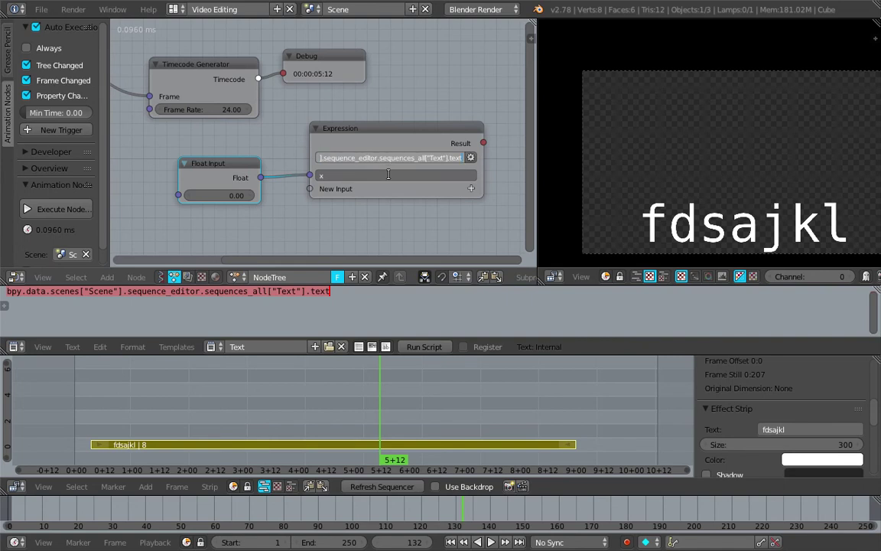
pyautogui.press('End')
pyautogui.write('= x')
pyautogui.press('Return')
# - Widen the Expression node so its full expression fits, and enlarge the node editor area at the preview's expense
pyautogui.scroll(2, 364, 187)
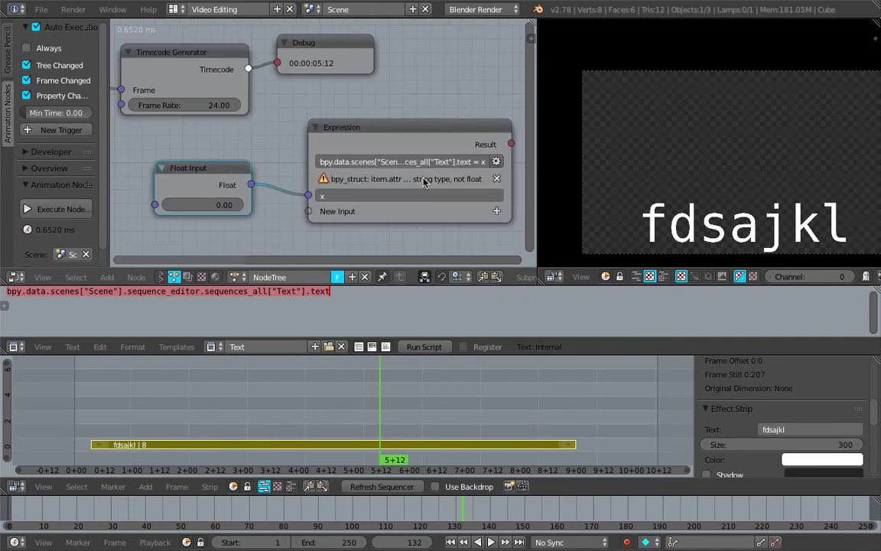
pyautogui.moveTo(410, 183); pyautogui.dragTo(468, 182)
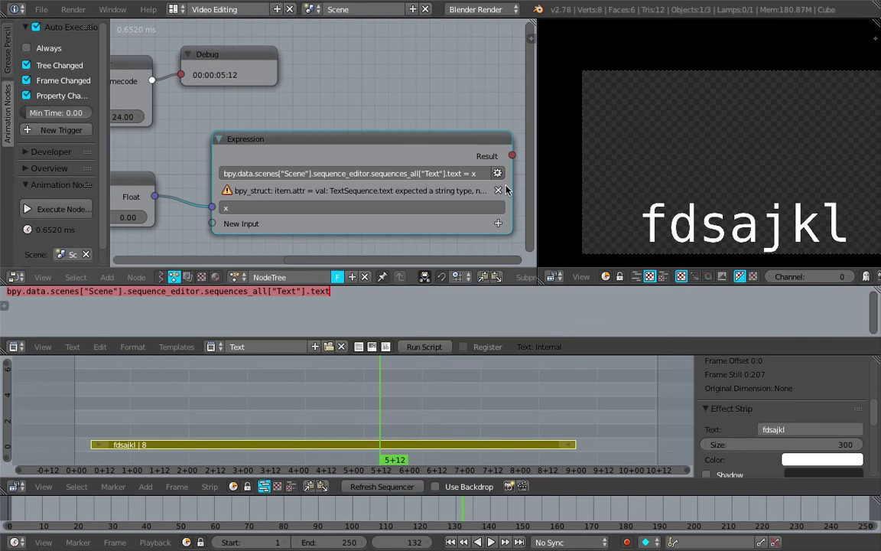
pyautogui.scroll(-2, 464, 176)
pyautogui.moveTo(537, 153); pyautogui.dragTo(639, 153)
pyautogui.moveTo(539, 168); pyautogui.dragTo(570, 167)
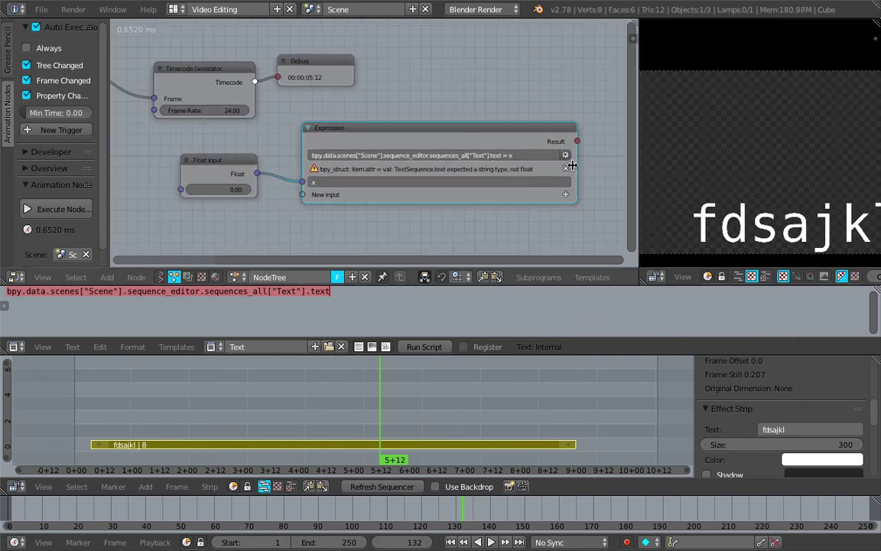
# - Move the Float Input node away from the Expression node and insert a Convert to Text node between them
pyautogui.moveTo(231, 169); pyautogui.dragTo(148, 178)
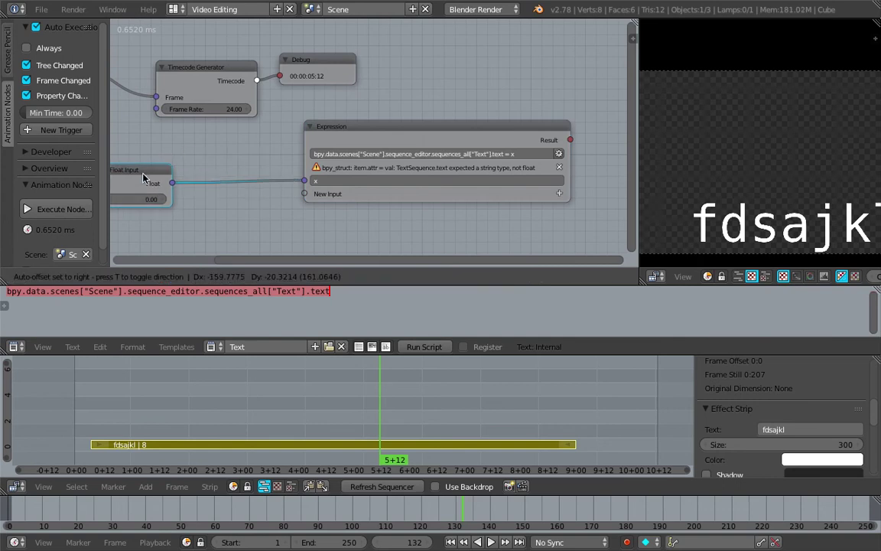
pyautogui.moveTo(219, 182); pyautogui.dragTo(270, 176, button='middle')
pyautogui.hotkey('shift', 'a')
pyautogui.click(279, 164)
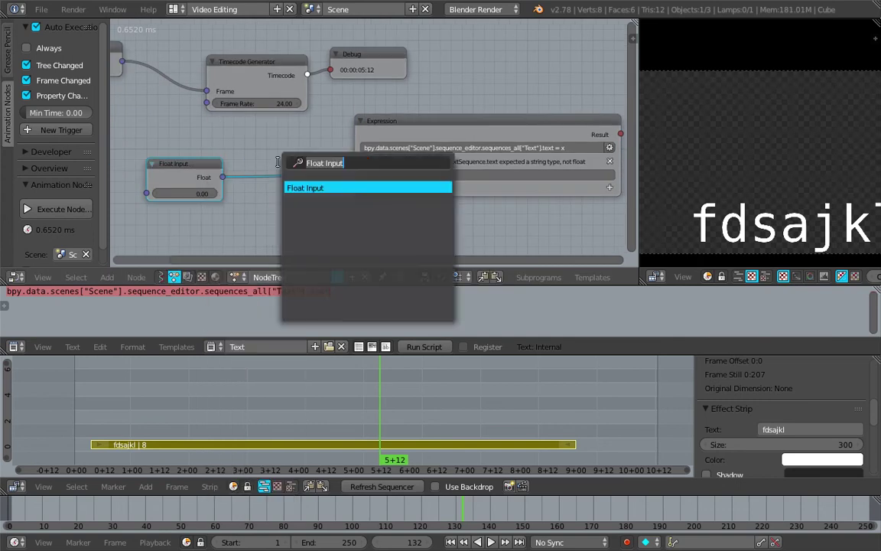
pyautogui.write('string')
pyautogui.press('BackSpace')
pyautogui.press('BackSpace')
pyautogui.press('BackSpace')
pyautogui.press('BackSpace')
pyautogui.press('BackSpace')
pyautogui.press('BackSpace')
pyautogui.write('conver')
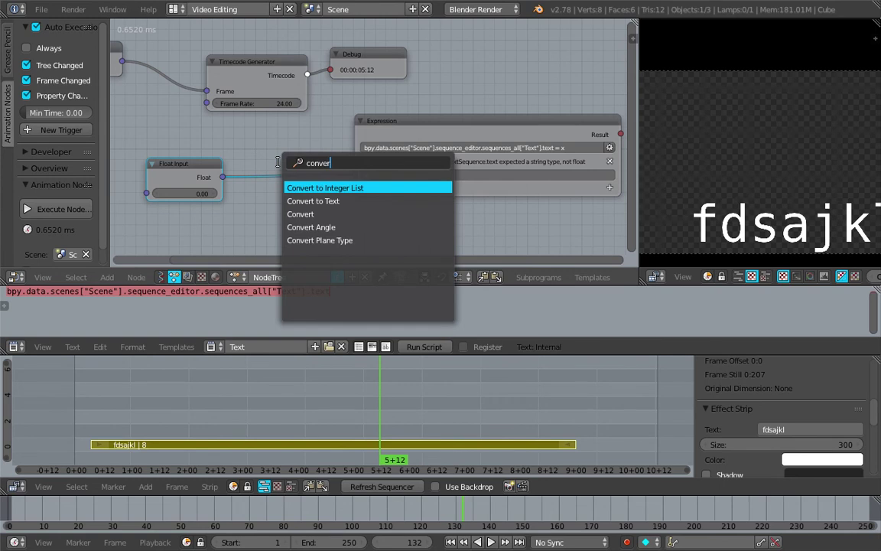
pyautogui.press('Down')
pyautogui.press('Return')
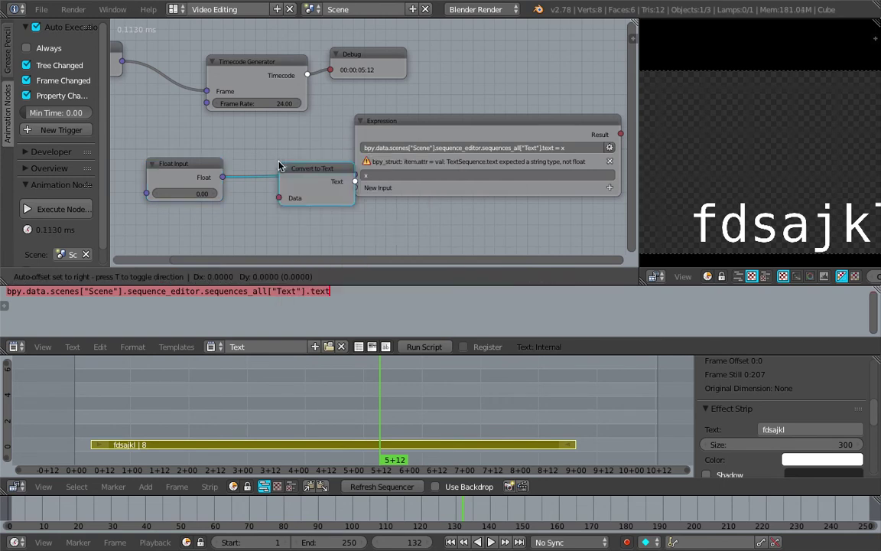
pyautogui.click(260, 155)
# - Space out the Float Input, Convert to Text and Parse Number nodes and move the playhead to frame 138
pyautogui.moveTo(339, 143); pyautogui.dragTo(359, 211)
pyautogui.moveTo(321, 162); pyautogui.dragTo(272, 159)
pyautogui.moveTo(365, 205); pyautogui.dragTo(335, 197)
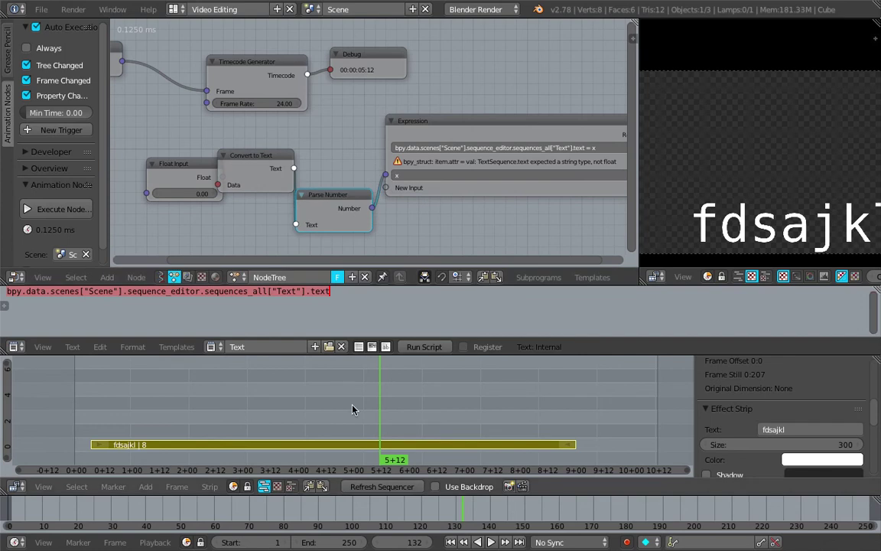
pyautogui.moveTo(353, 409); pyautogui.dragTo(289, 413)
pyautogui.moveTo(253, 162); pyautogui.dragTo(240, 159)
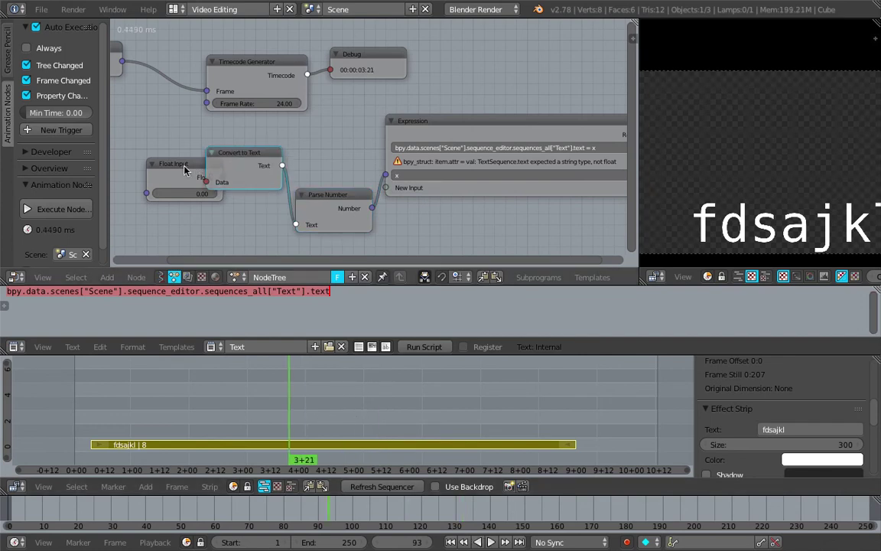
pyautogui.moveTo(184, 170); pyautogui.dragTo(198, 192)
pyautogui.moveTo(382, 408); pyautogui.dragTo(394, 410)
# - Delete the Parse Number node and connect Convert to Text's Text output to a new input on the Expression node
pyautogui.moveTo(348, 176); pyautogui.dragTo(303, 164, button='middle')
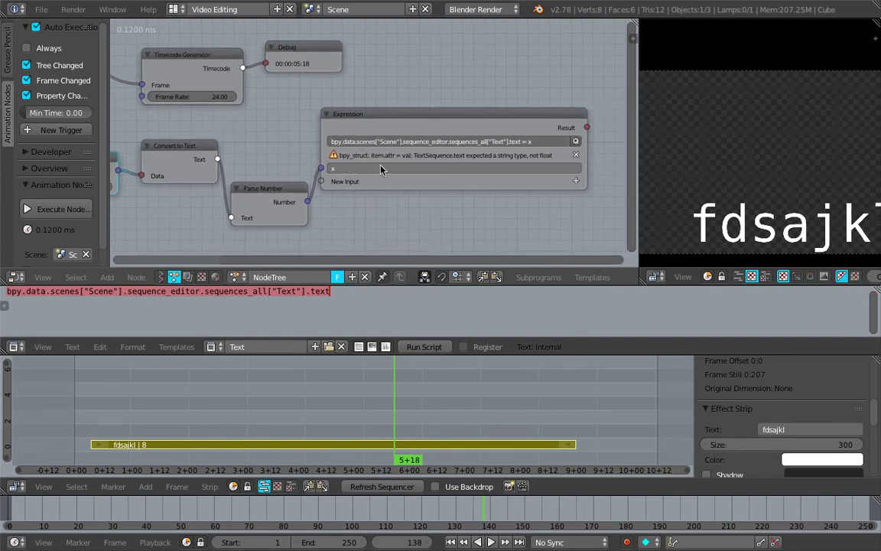
pyautogui.keyDown('ctrl'); pyautogui.moveTo(322, 188); pyautogui.dragTo(319, 191); pyautogui.keyUp('ctrl')
pyautogui.click(287, 189)
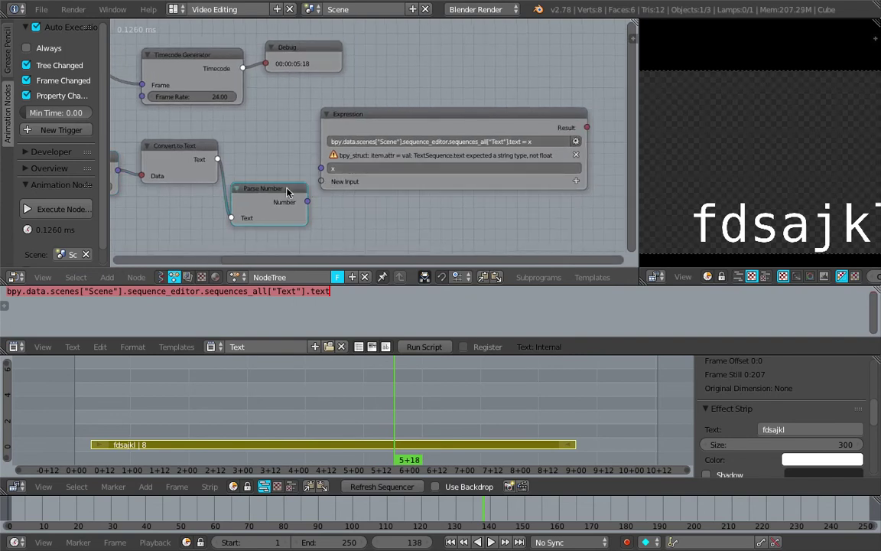
pyautogui.press('x')
pyautogui.moveTo(218, 159); pyautogui.dragTo(324, 182)
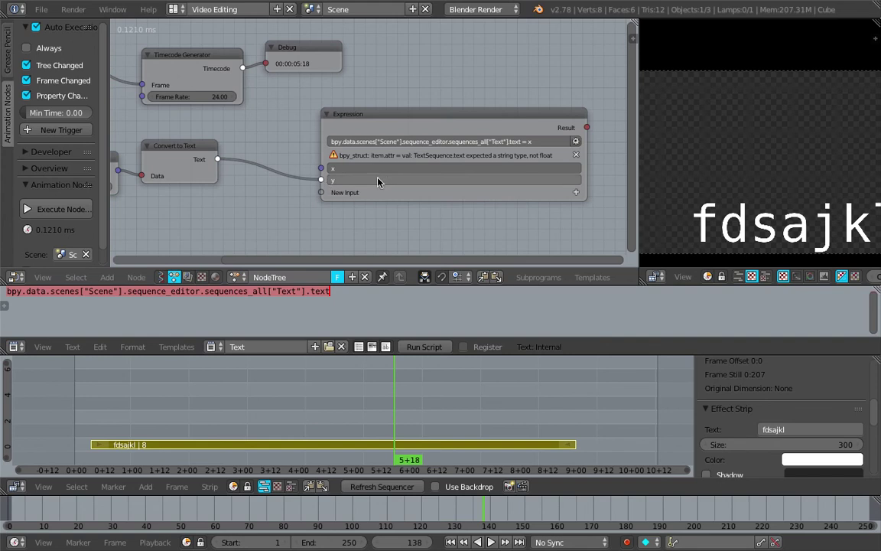
# - Edit the expression so that it assigns y instead of x to the text strip's text
pyautogui.scroll(2, 551, 139)
pyautogui.moveTo(548, 129); pyautogui.dragTo(497, 133, button='middle')
pyautogui.doubleClick(498, 146)
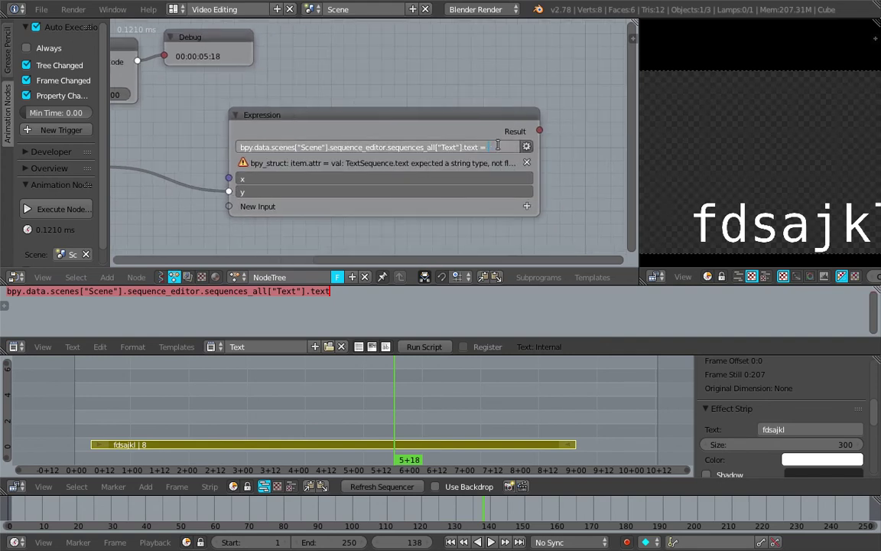
pyautogui.write('y')
pyautogui.press('Return')
pyautogui.scroll(-2, 429, 129)
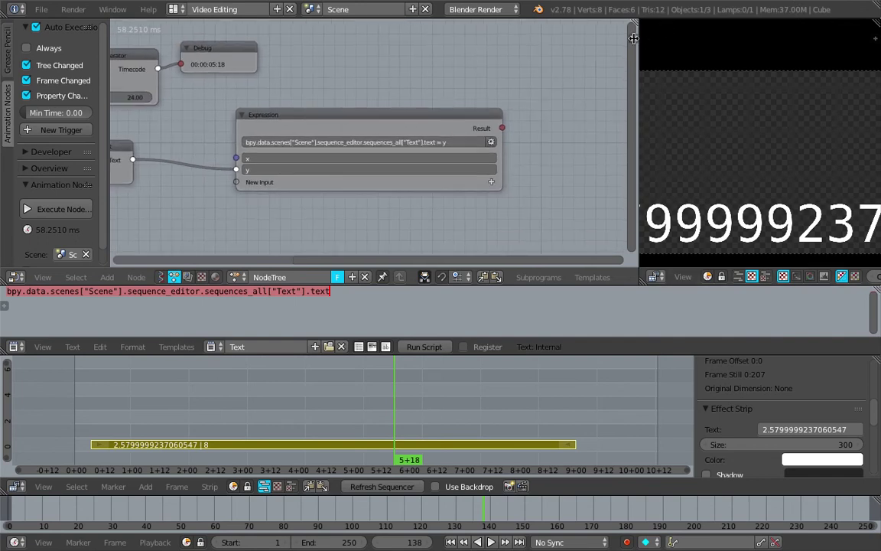
# - Show the Expression node's properties and remove its unused x input
pyautogui.click(634, 38)
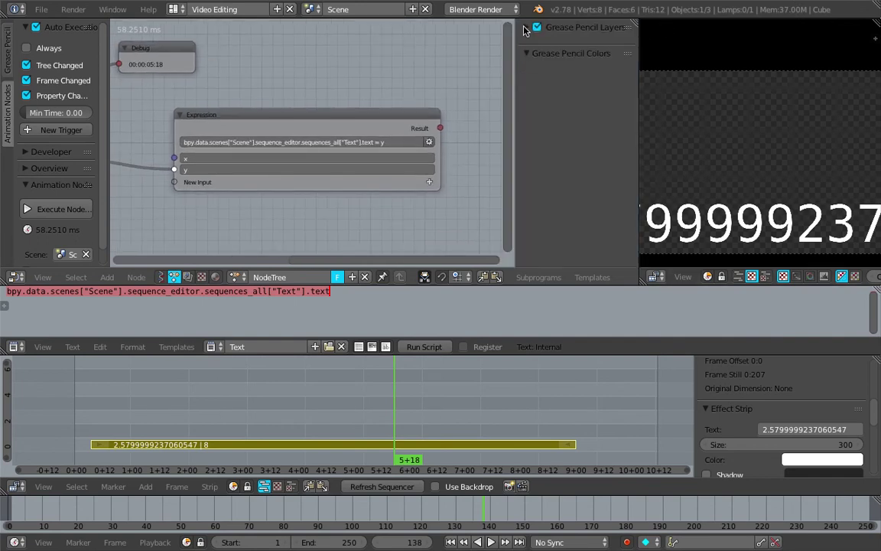
pyautogui.click(403, 121)
pyautogui.scroll(1, 403, 122)
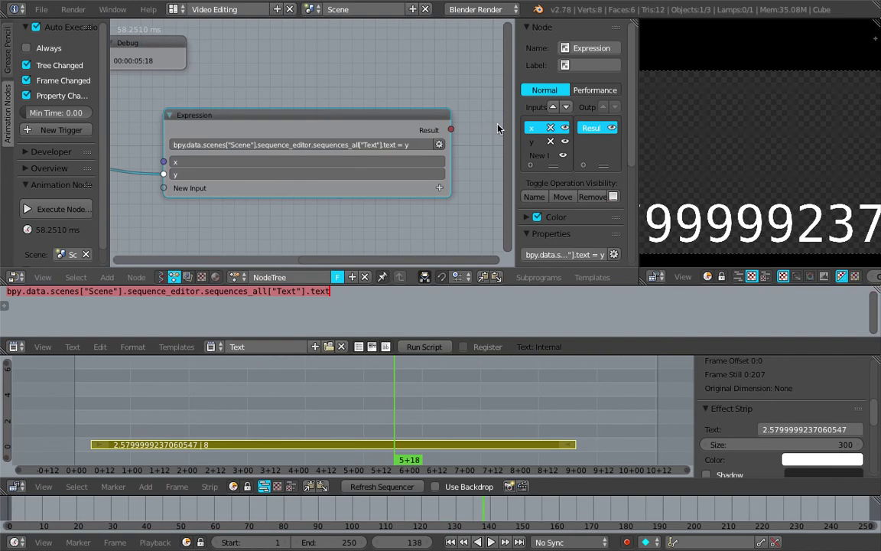
pyautogui.click(551, 128)
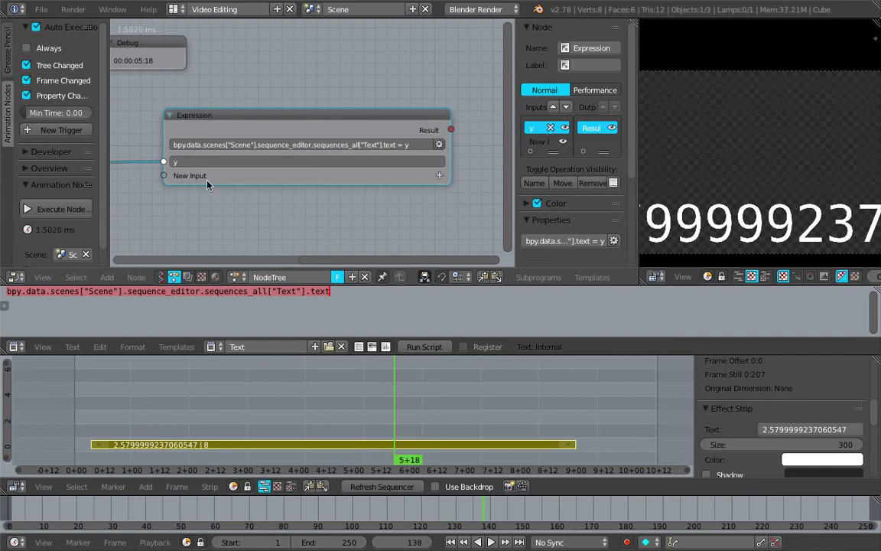
# - Move the Expression node farther away from the Convert to Text node
pyautogui.moveTo(208, 185); pyautogui.dragTo(400, 169, button='middle')
pyautogui.moveTo(202, 140); pyautogui.dragTo(245, 140, button='middle')
pyautogui.press('g')
pyautogui.click(299, 136)
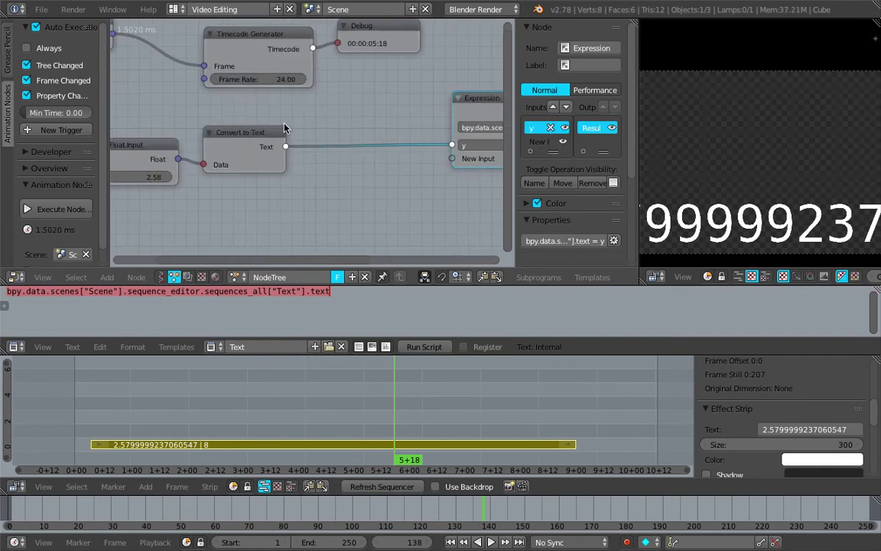
# - Move the Convert to Text node closer to the Expression node and set the Float Input value to -1.14
pyautogui.moveTo(253, 132); pyautogui.dragTo(318, 132)
pyautogui.scroll(-2, 309, 136)
pyautogui.moveTo(223, 152); pyautogui.dragTo(244, 161, button='middle')
pyautogui.moveTo(200, 149); pyautogui.dragTo(161, 186)
pyautogui.scroll(1, 252, 166)
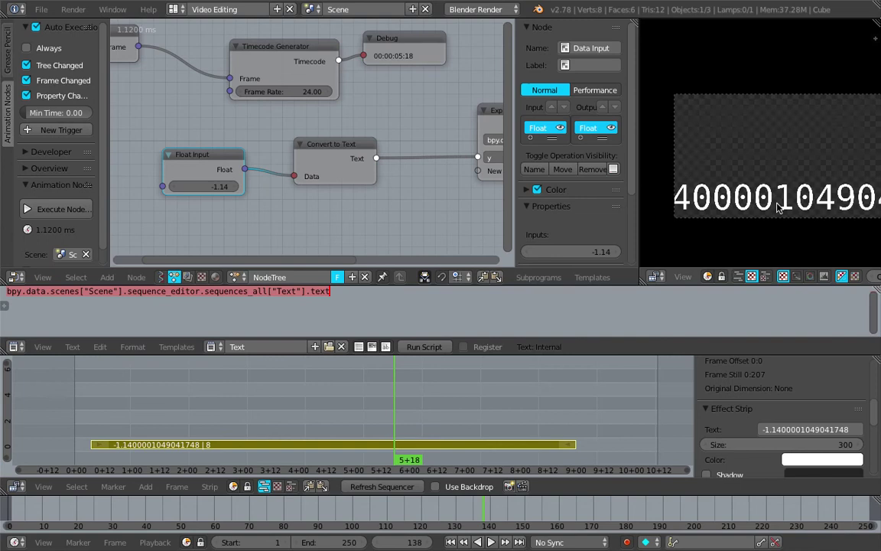
# - Add a Math node below Convert to Text and set its operation to Reciprocal
pyautogui.moveTo(325, 184); pyautogui.dragTo(289, 175, button='middle')
pyautogui.hotkey('ctrl', 'a')
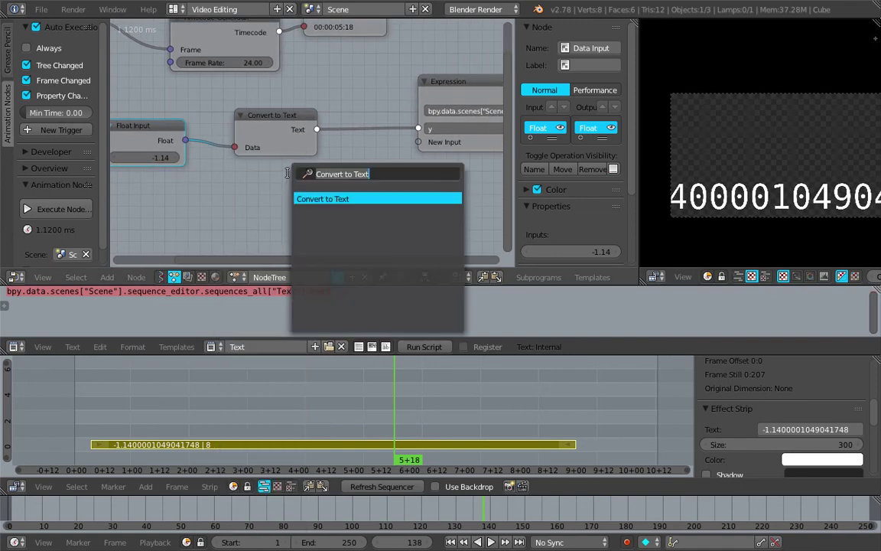
pyautogui.write('math')
pyautogui.press('Return')
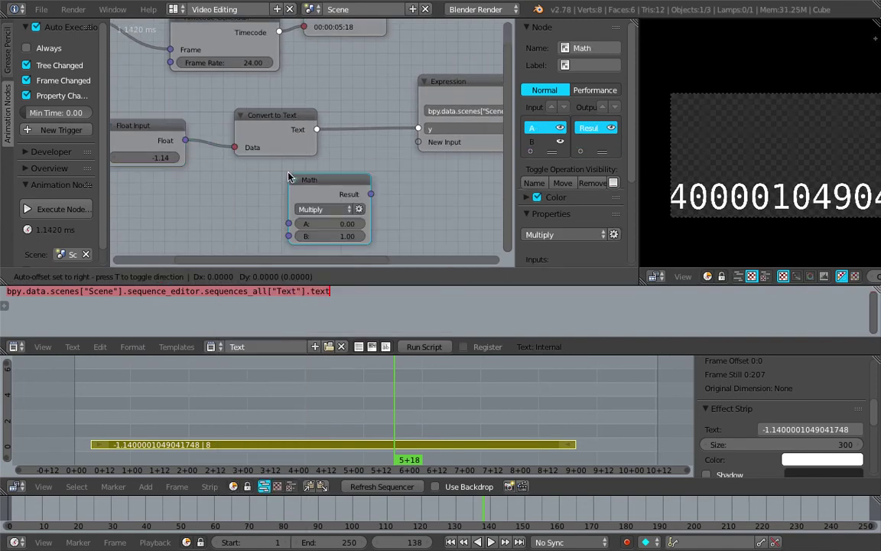
pyautogui.click(298, 181)
pyautogui.click(309, 209)
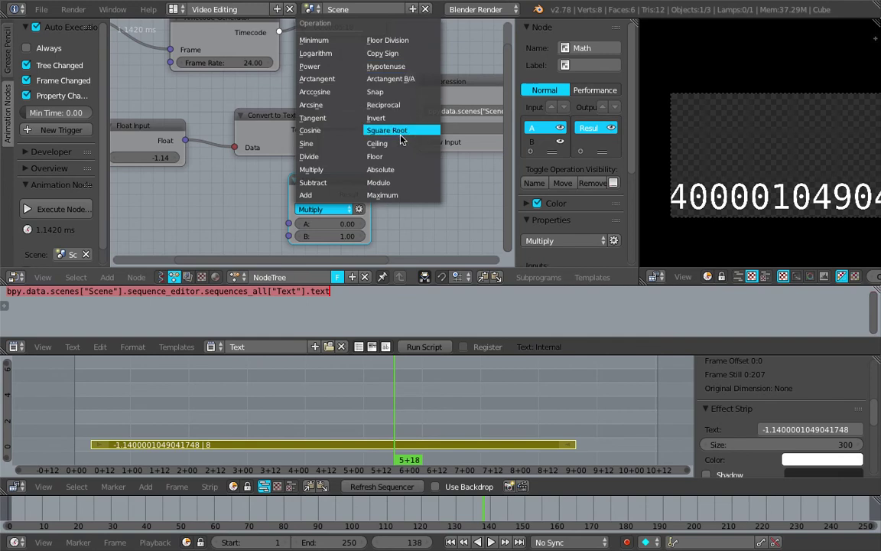
pyautogui.click(386, 105)
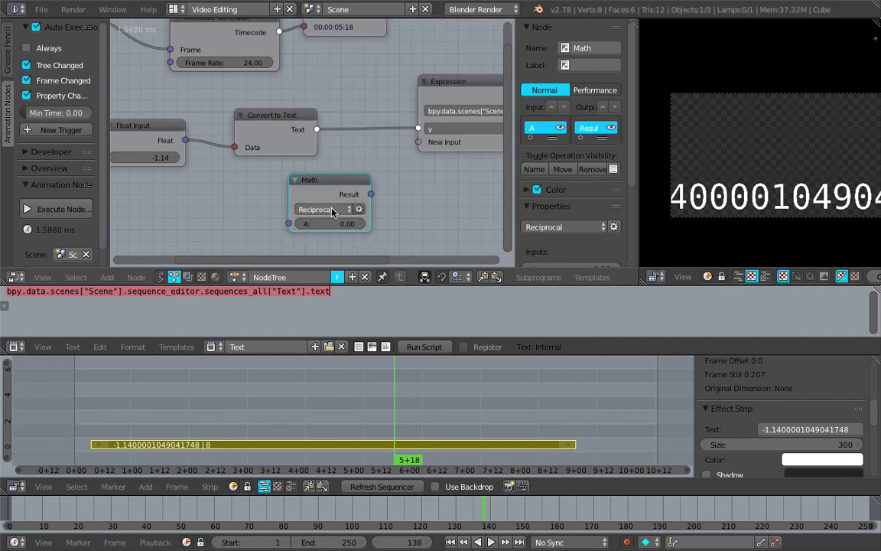
# - Route the Float Input through the Reciprocal Math node and into Convert to Text's Data input
pyautogui.moveTo(337, 190); pyautogui.dragTo(321, 187)
pyautogui.moveTo(185, 140); pyautogui.dragTo(213, 191)
pyautogui.moveTo(254, 138); pyautogui.dragTo(293, 127)
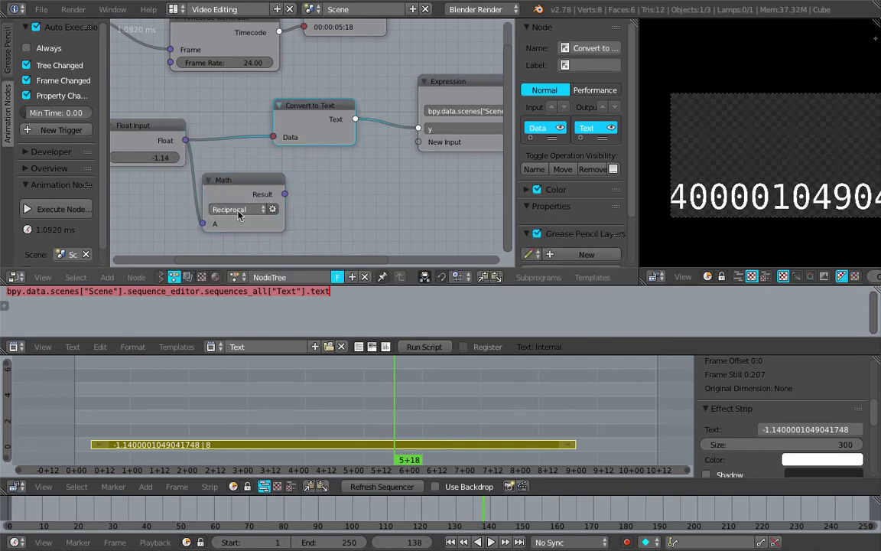
pyautogui.click(245, 207)
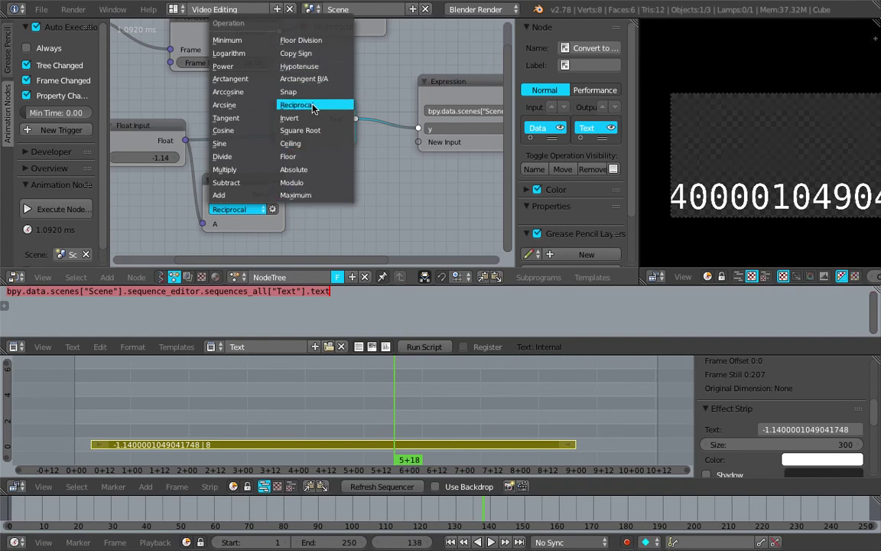
pyautogui.click(287, 105)
pyautogui.moveTo(284, 195); pyautogui.dragTo(273, 137)
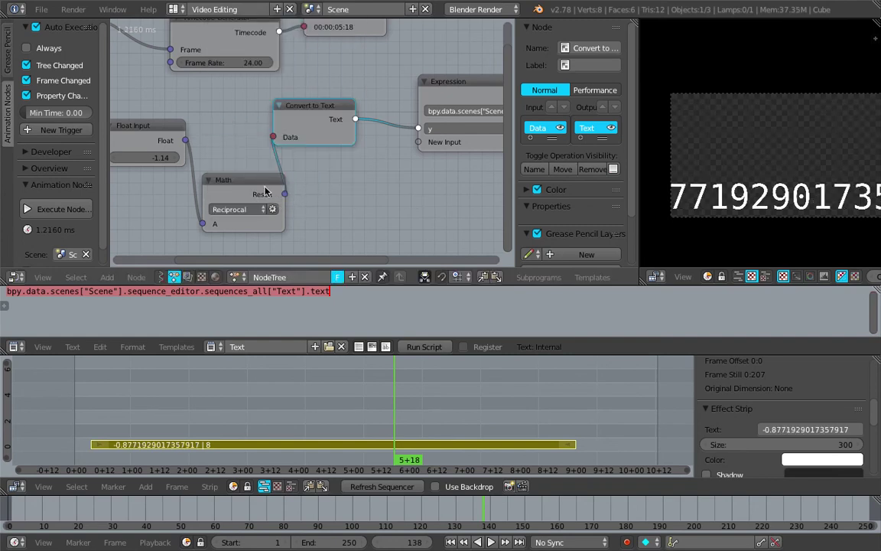
# - Delete the Reciprocal Math node
pyautogui.click(236, 188)
pyautogui.scroll(-2, 248, 188)
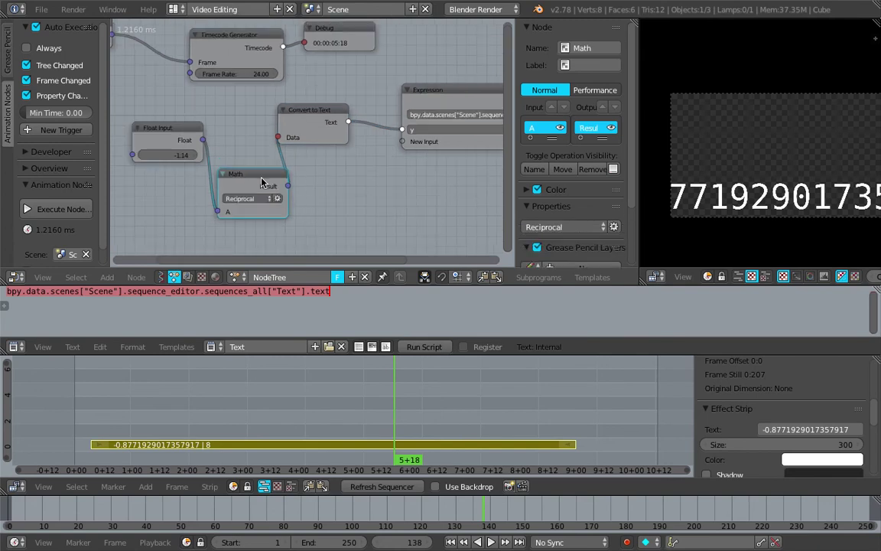
pyautogui.press('x')
pyautogui.click(193, 139)
# - Connect the Timecode Generator's Timecode output to the Expression's y input, and delete the Convert to Text and Float Input nodes
pyautogui.moveTo(265, 124); pyautogui.dragTo(286, 169, button='middle')
pyautogui.moveTo(303, 95); pyautogui.dragTo(420, 177)
pyautogui.click(323, 159)
pyautogui.press('x')
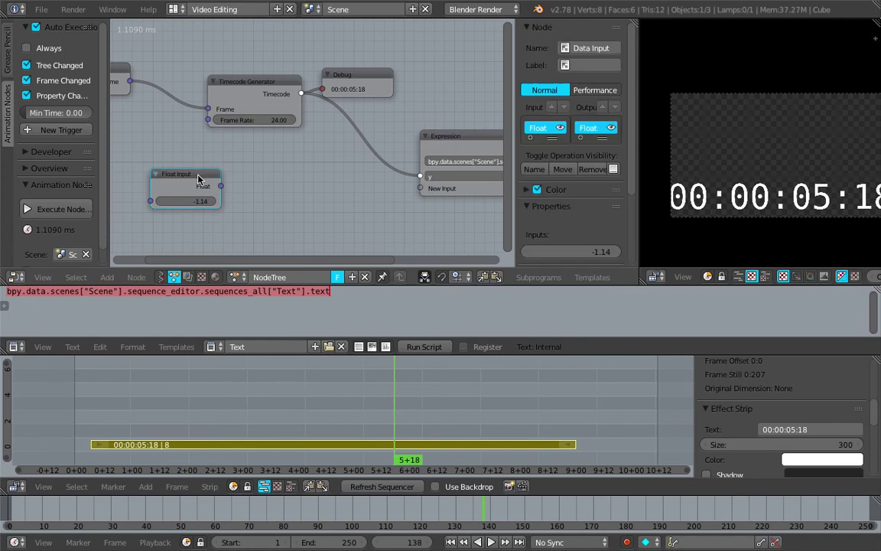
pyautogui.press('x')
# - Reduce the text strip's size to 245 so the whole timecode fits in the preview
pyautogui.scroll(-1, 283, 156)
pyautogui.moveTo(765, 444); pyautogui.dragTo(723, 445)
# - Move the Expression node closer to the Timecode Generator and Debug nodes and examine its expression up close
pyautogui.moveTo(410, 202); pyautogui.dragTo(387, 219, button='middle')
pyautogui.moveTo(411, 157); pyautogui.dragTo(216, 125)
pyautogui.scroll(3, 188, 149)
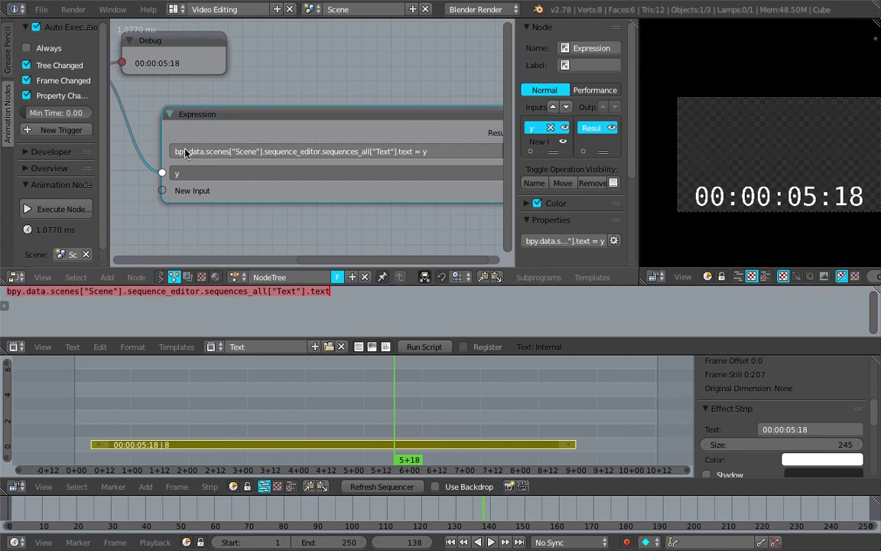
pyautogui.scroll(3, 426, 152)
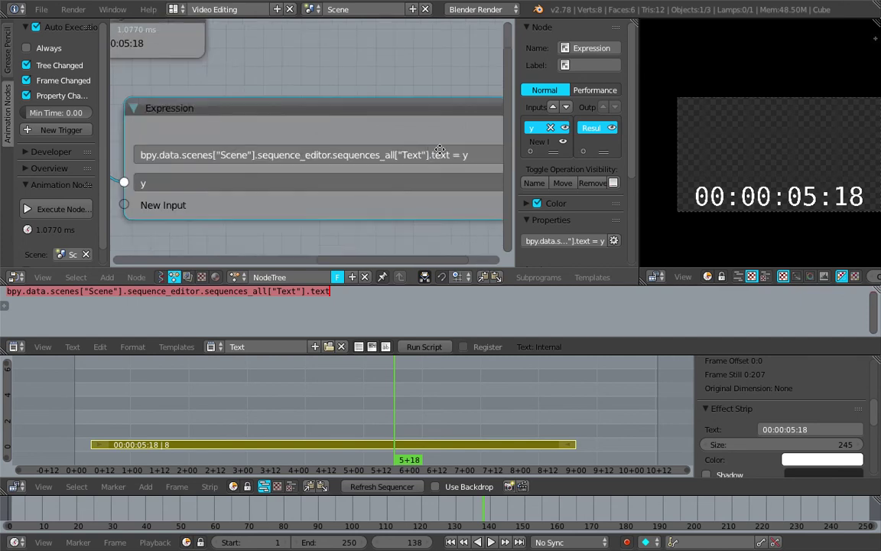
# - Rename the Expression node's y input as timecode
pyautogui.scroll(-3, 425, 175)
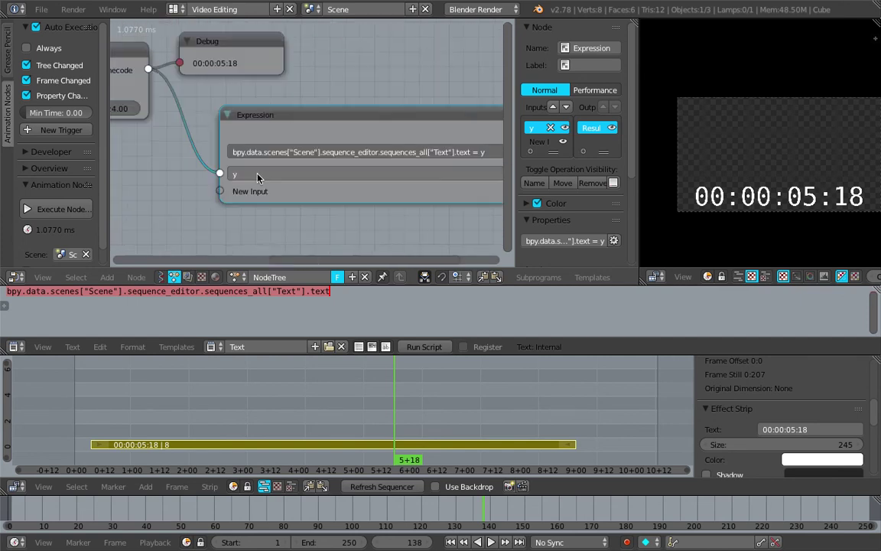
pyautogui.click(280, 178)
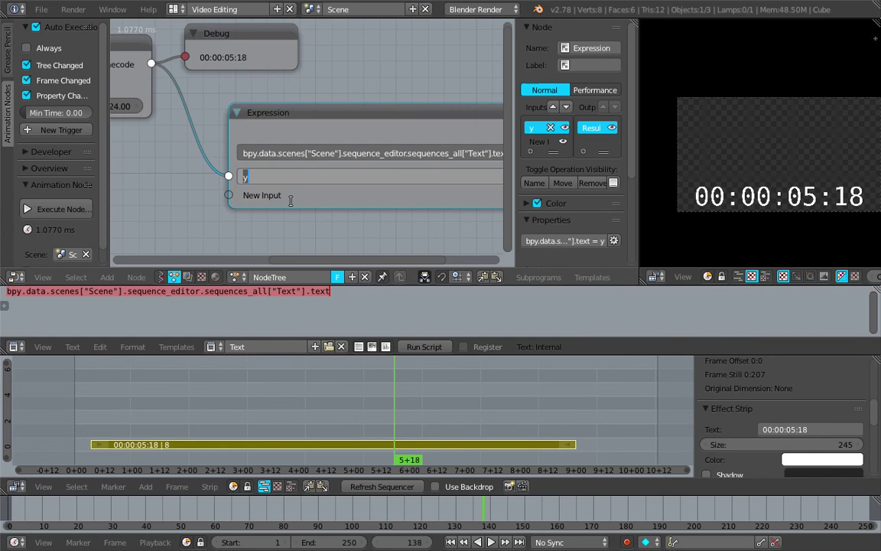
pyautogui.press('Return')
pyautogui.moveTo(387, 199); pyautogui.dragTo(228, 179, button='middle')
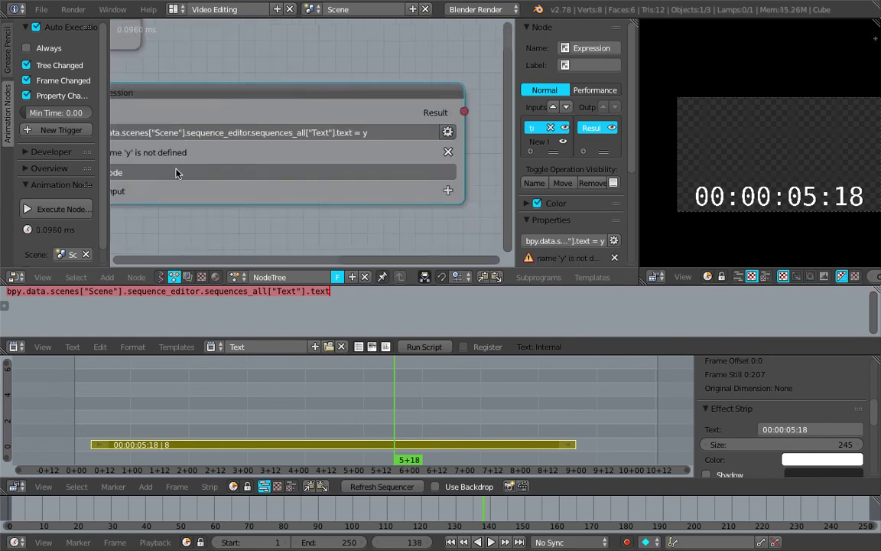
# - Replace y with timecode at the end of the Expression node's assignment and save the file over the existing one
pyautogui.scroll(3, 264, 164)
pyautogui.doubleClick(359, 148)
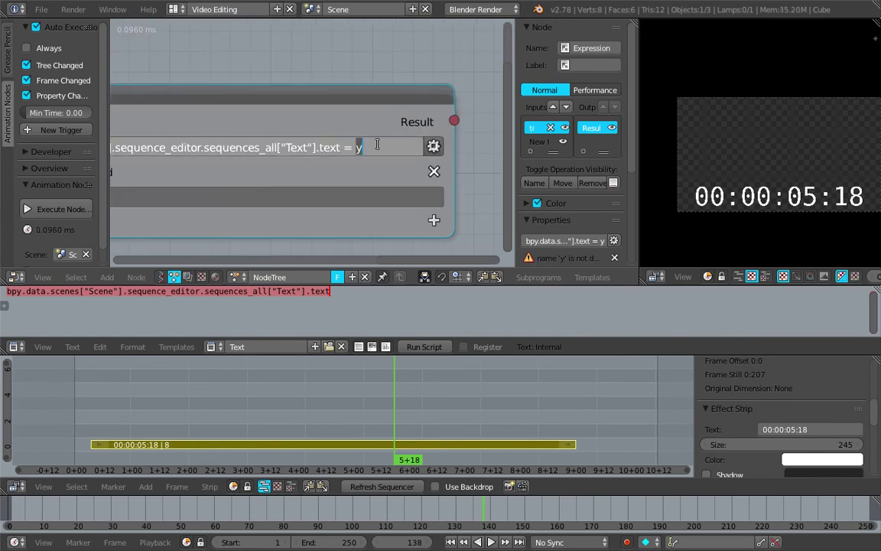
pyautogui.press('Return')
pyautogui.scroll(-6, 377, 143)
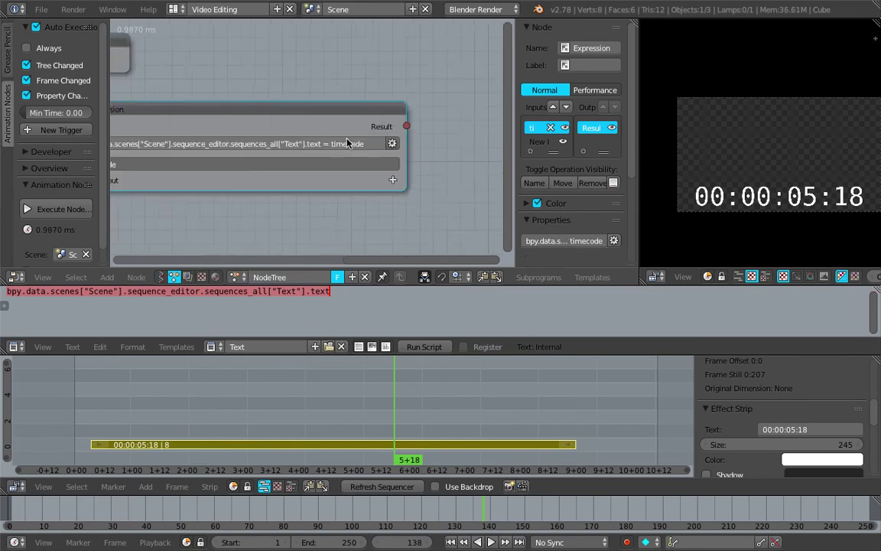
pyautogui.hotkey('ctrl', 's')
pyautogui.click(359, 133)
# - Hide the node editor's tool shelf and properties sidebar, and adjust the Expression node's position beside the Timecode Generator
pyautogui.moveTo(152, 88); pyautogui.dragTo(192, 89, button='middle')
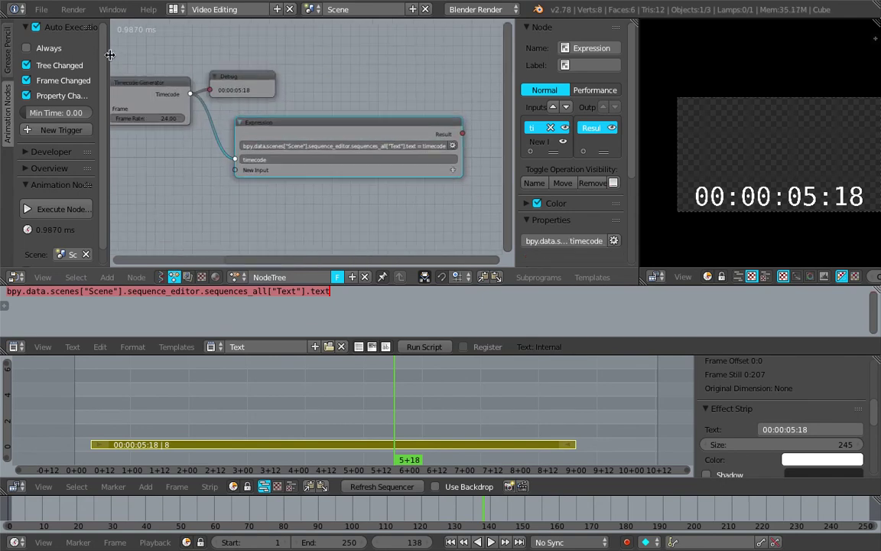
pyautogui.moveTo(110, 55); pyautogui.dragTo(8, 66)
pyautogui.moveTo(142, 49); pyautogui.dragTo(222, 74, button='middle')
pyautogui.moveTo(420, 147); pyautogui.dragTo(399, 146)
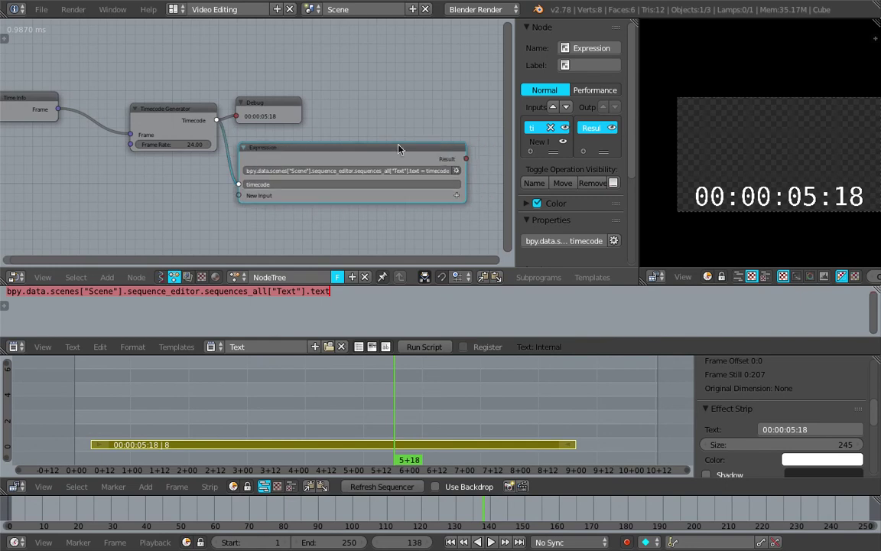
pyautogui.moveTo(464, 153); pyautogui.dragTo(478, 152)
pyautogui.moveTo(430, 145); pyautogui.dragTo(374, 107, button='middle')
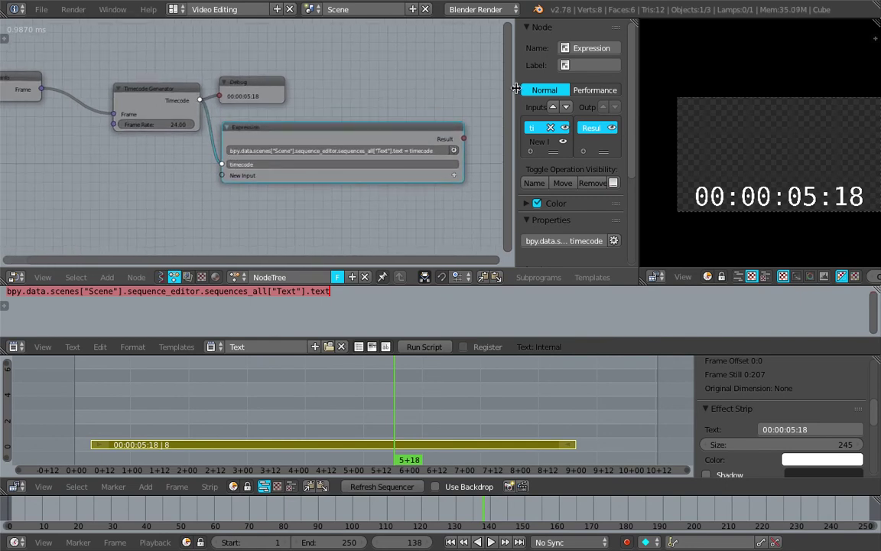
pyautogui.press('n')
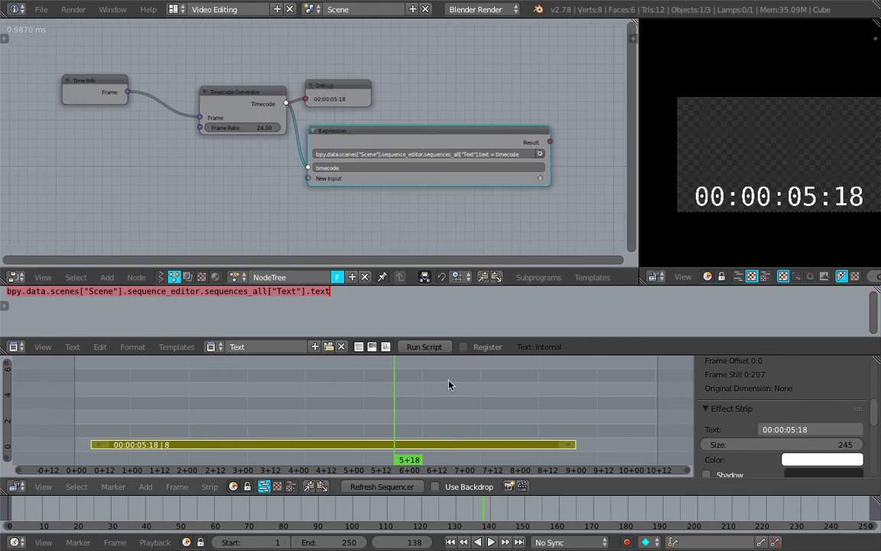
# - Test the timecode overlay by playing the animation briefly and scrubbing the sequencer to frame 67
pyautogui.hotkey('alt', 'a')
pyautogui.hotkey('alt', 'a')
pyautogui.moveTo(403, 396); pyautogui.dragTo(230, 373)
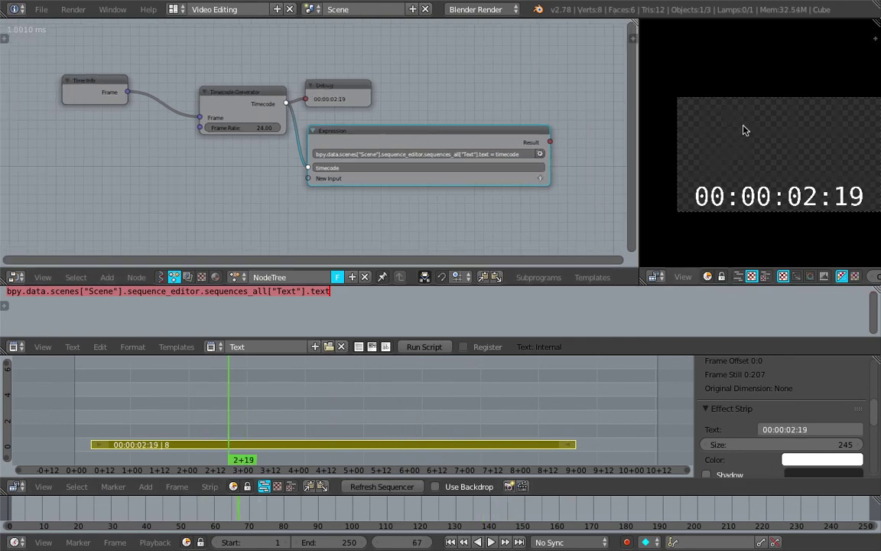
# - Turn the Text Editor area into an enlarged 3D View and delete the default cube
pyautogui.moveTo(520, 201); pyautogui.dragTo(529, 197, button='middle')
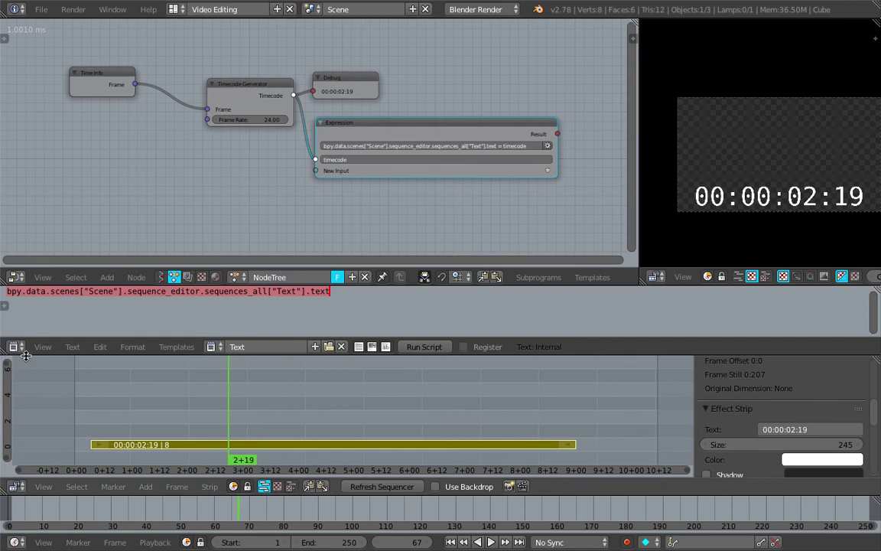
pyautogui.moveTo(14, 339); pyautogui.dragTo(34, 397)
pyautogui.click(14, 388)
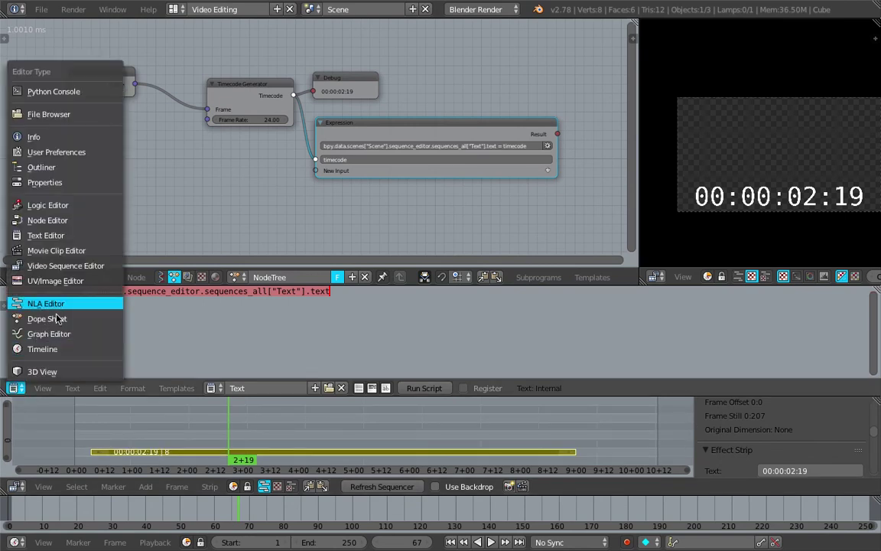
pyautogui.click(54, 373)
pyautogui.scroll(-5, 440, 331)
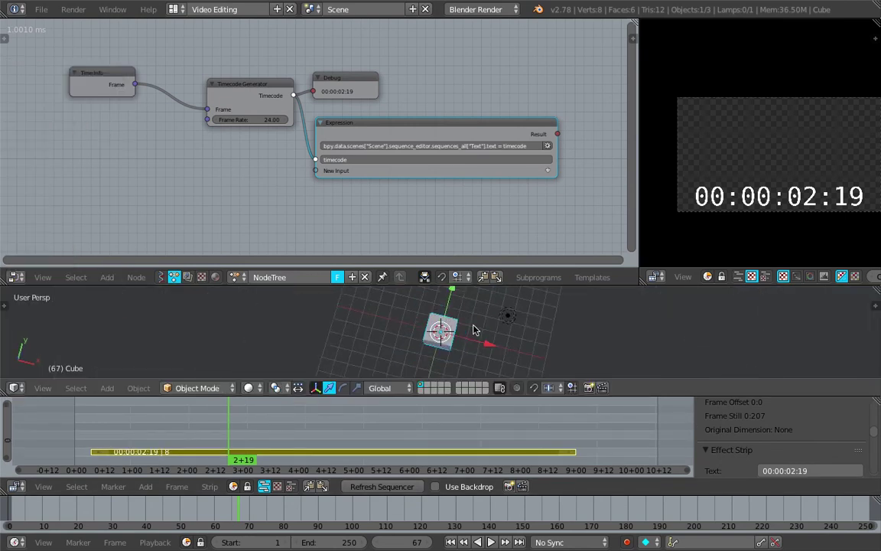
pyautogui.moveTo(480, 284); pyautogui.dragTo(482, 198)
pyautogui.scroll(3, 490, 266)
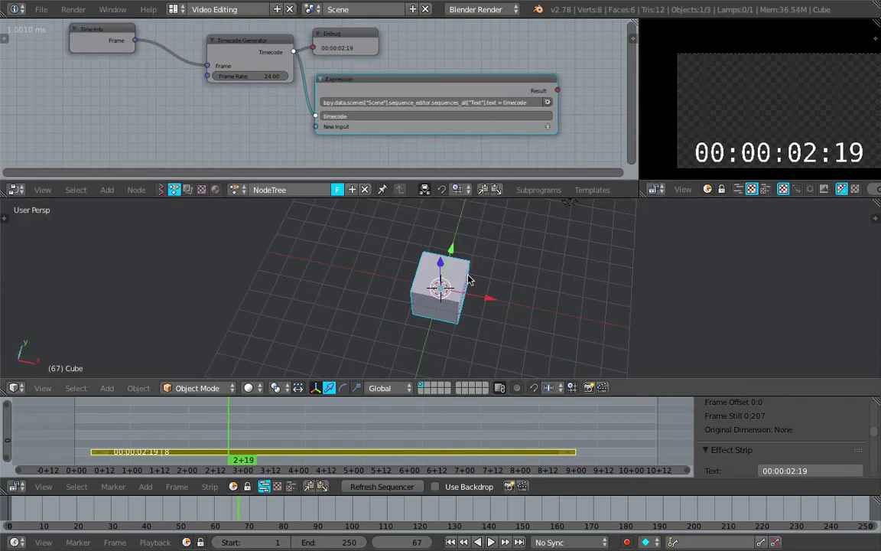
pyautogui.press('x')
pyautogui.click(468, 279)
# - Add a Text Object Output node below the Expression node
pyautogui.moveTo(388, 149); pyautogui.dragTo(396, 100, button='middle')
pyautogui.hotkey('shift', 'a')
pyautogui.click(289, 132)
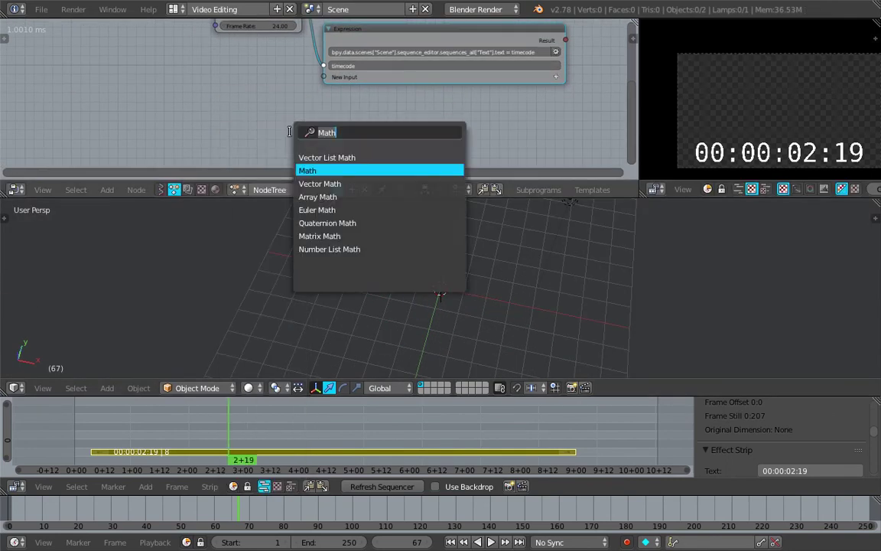
pyautogui.write('text o')
pyautogui.press('Down')
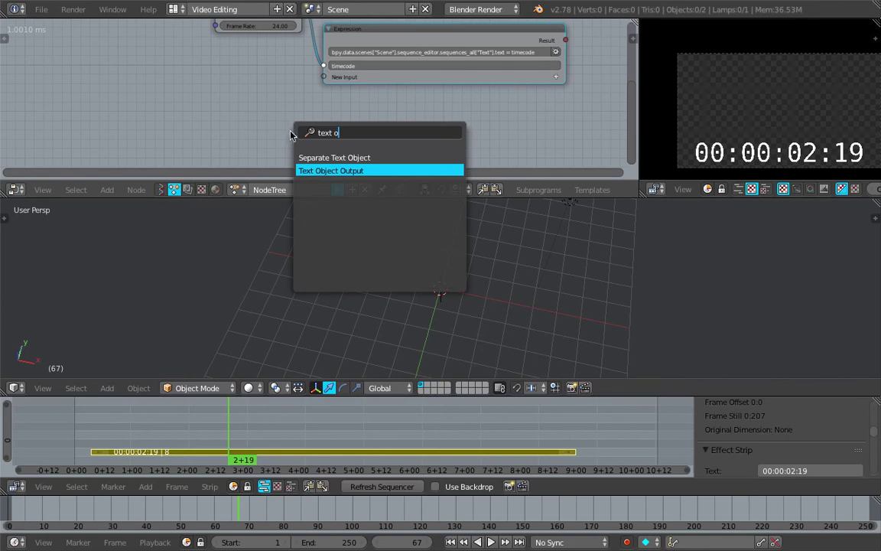
pyautogui.press('Return')
pyautogui.click(268, 120)
# - Add a Text object to the 3D scene and scale it up
pyautogui.hotkey('shift', 'a')
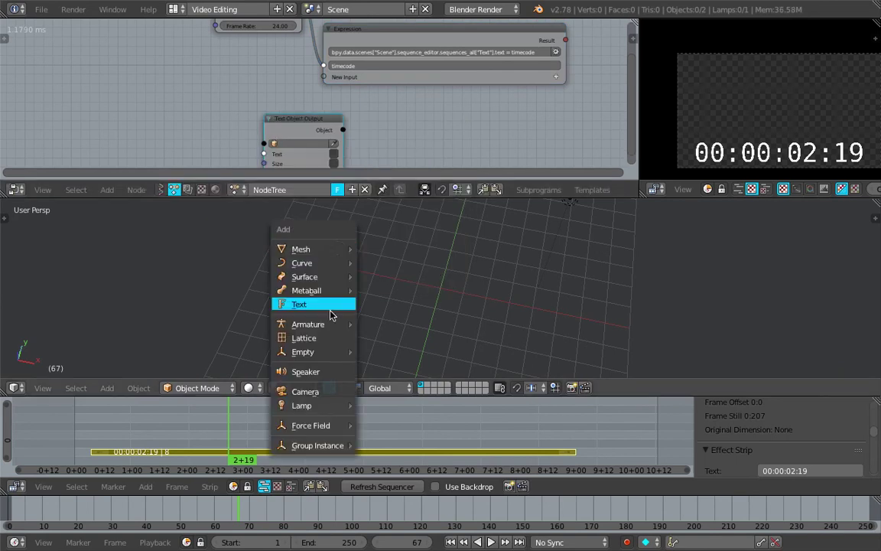
pyautogui.click(330, 304)
pyautogui.press('s')
pyautogui.click(598, 287)
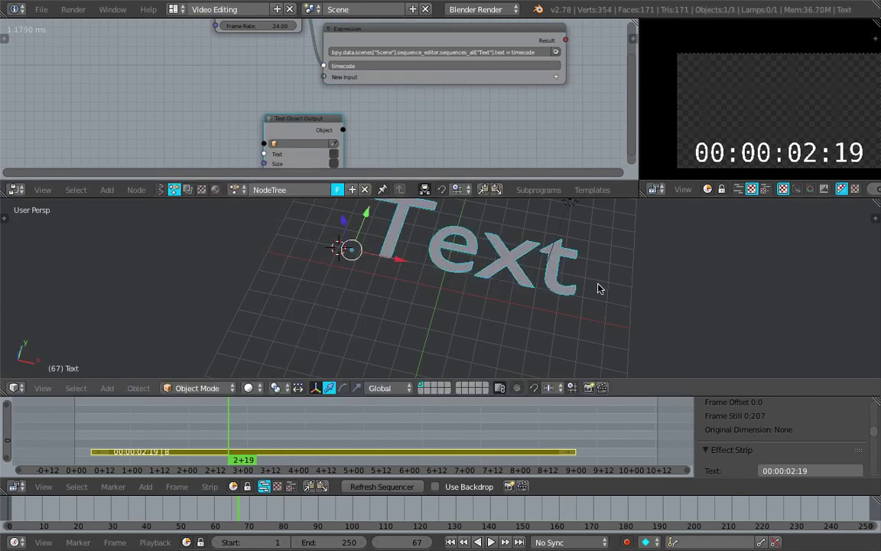
pyautogui.keyDown('shift'); pyautogui.moveTo(597, 286); pyautogui.dragTo(545, 305, button='middle'); pyautogui.keyUp('shift')
# - Enable Size and Extrude on the Text Object Output node and assign the Text object as its target
pyautogui.moveTo(363, 132); pyautogui.dragTo(377, 119, button='middle')
pyautogui.scroll(2, 373, 124)
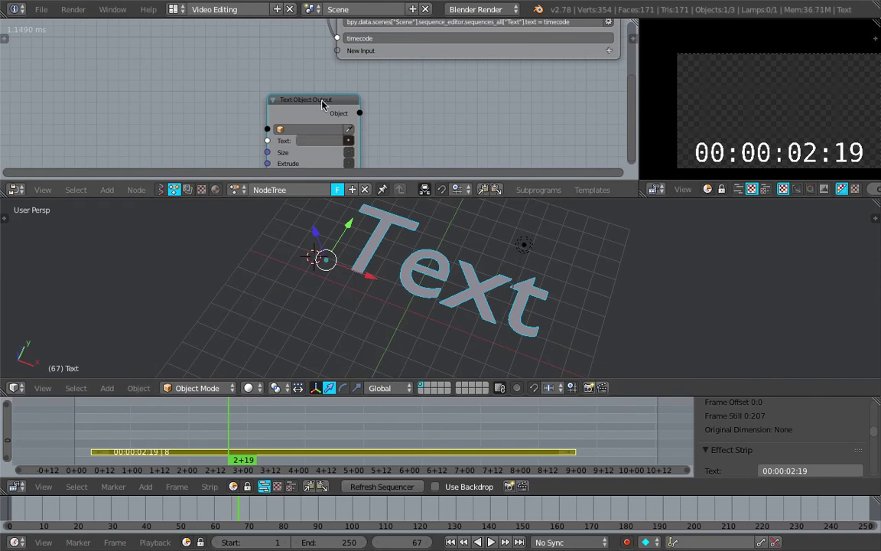
pyautogui.moveTo(324, 101); pyautogui.dragTo(405, 94)
pyautogui.moveTo(399, 145); pyautogui.dragTo(439, 156)
pyautogui.click(426, 156)
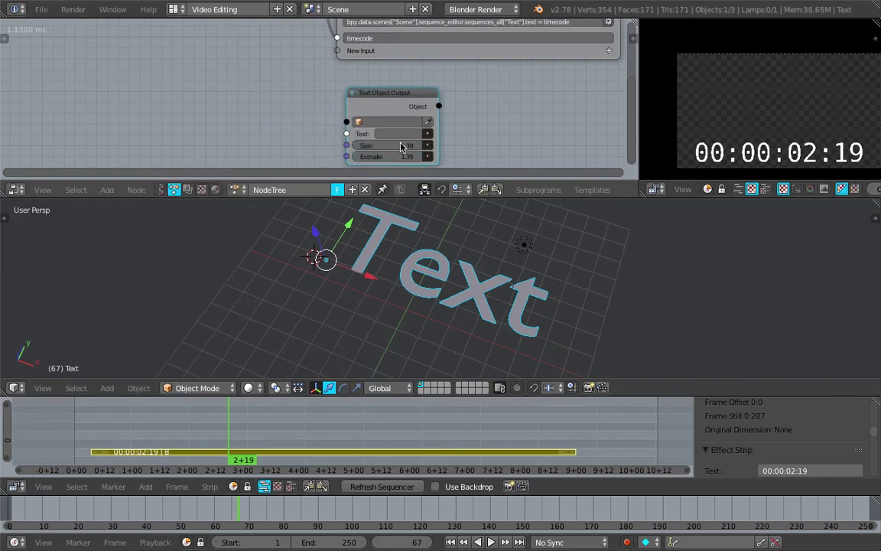
pyautogui.click(386, 122)
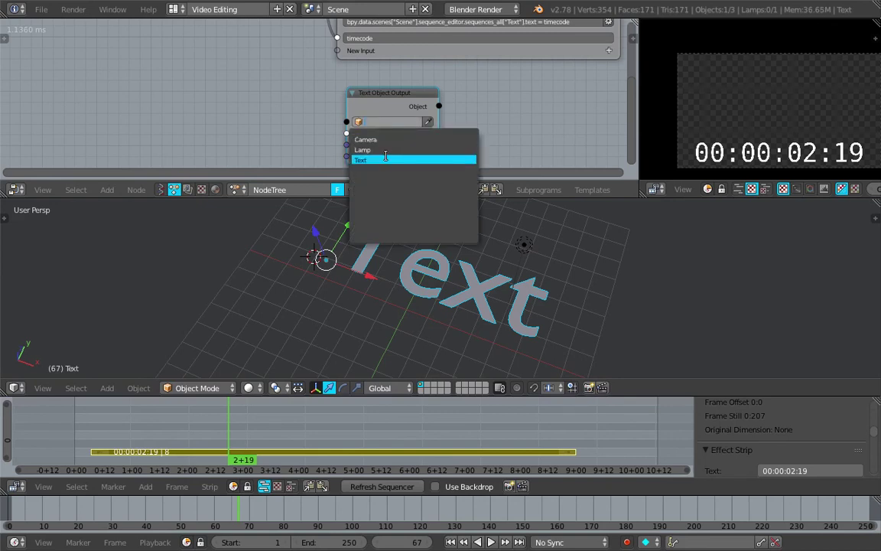
pyautogui.click(385, 160)
# - Connect the Timecode Generator's Timecode output to the Text Object Output node's Text input
pyautogui.scroll(-3, 308, 79)
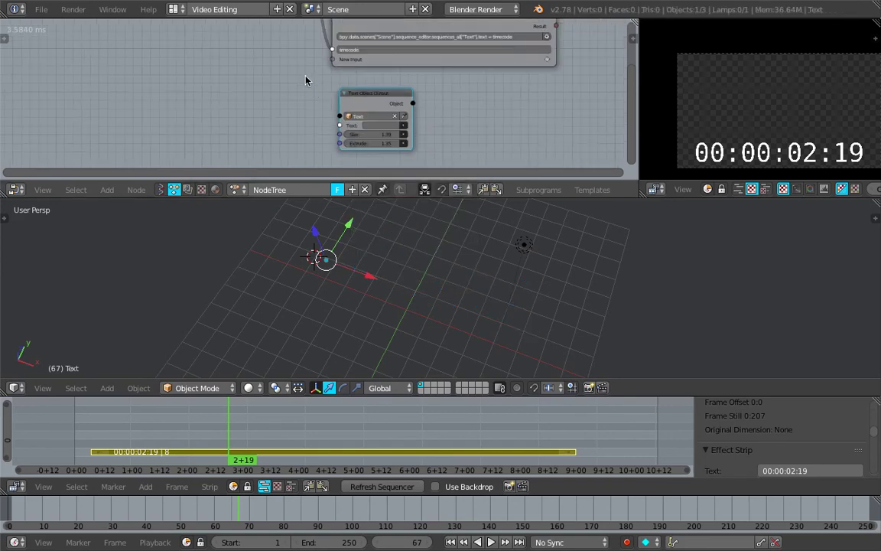
pyautogui.moveTo(306, 77); pyautogui.dragTo(331, 112, button='middle')
pyautogui.scroll(-1, 322, 50)
pyautogui.moveTo(335, 34); pyautogui.dragTo(358, 156)
pyautogui.moveTo(578, 240); pyautogui.dragTo(562, 261, button='middle')
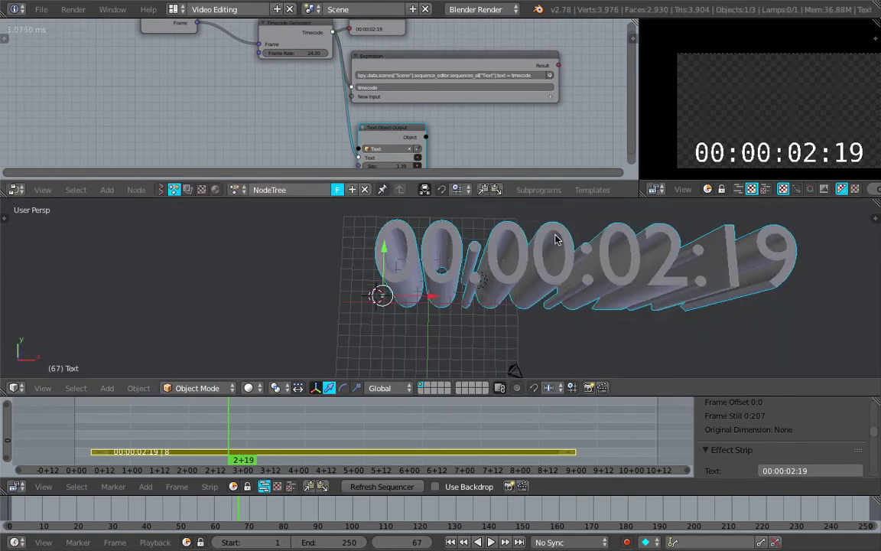
# - Set the Text Object Output node's Size to 0.67 and Extrude to 0.30
pyautogui.scroll(2, 429, 146)
pyautogui.moveTo(406, 111); pyautogui.dragTo(400, 77, button='middle')
pyautogui.scroll(1, 402, 80)
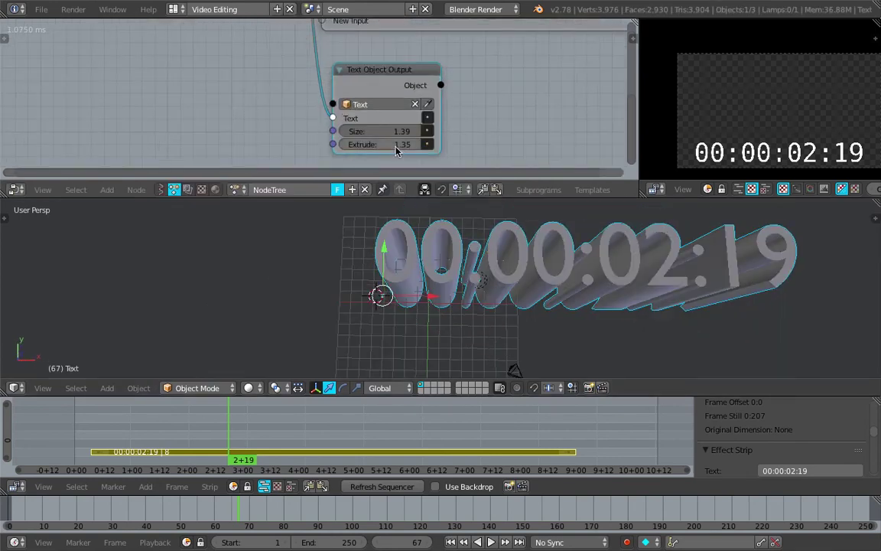
pyautogui.moveTo(403, 133); pyautogui.dragTo(378, 132)
pyautogui.moveTo(401, 145); pyautogui.dragTo(364, 145)
# - Spread out the Time Info, Timecode Generator, Debug, Expression and Text Object Output nodes for a clearer layout
pyautogui.moveTo(285, 113)
pyautogui.mouseDown(button='middle')
pyautogui.moveTo(286, 122)
pyautogui.moveTo(293, 38)
pyautogui.moveTo(293, 118)
pyautogui.mouseUp(button='middle')
pyautogui.scroll(-7, 293, 118)
pyautogui.moveTo(368, 107); pyautogui.dragTo(371, 67, button='middle')
pyautogui.moveTo(378, 79); pyautogui.dragTo(390, 71)
pyautogui.moveTo(363, 144); pyautogui.dragTo(389, 123)
pyautogui.moveTo(307, 82); pyautogui.dragTo(270, 76, button='middle')
pyautogui.scroll(3, 271, 74)
pyautogui.moveTo(261, 57); pyautogui.dragTo(229, 77)
pyautogui.moveTo(358, 43); pyautogui.dragTo(386, 31)
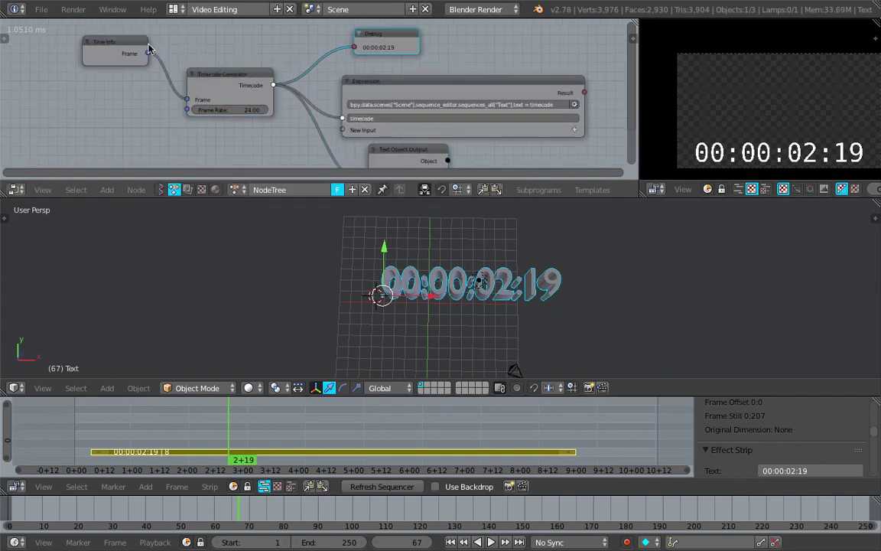
pyautogui.moveTo(116, 47); pyautogui.dragTo(122, 69)
pyautogui.keyDown('shift'); pyautogui.scroll(-1, 122, 69); pyautogui.keyUp('shift')
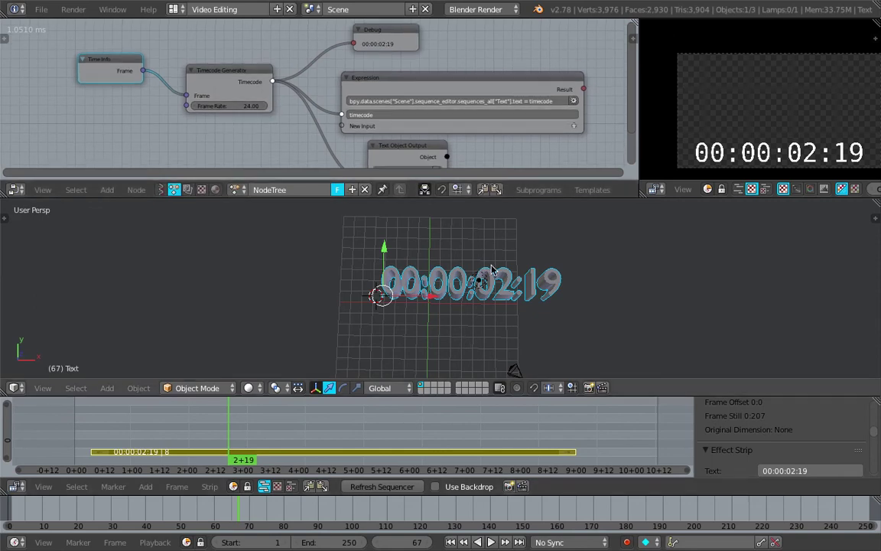
# - Reduce the Text Object Output node's Extrude to 0.15
pyautogui.scroll(2, 491, 270)
pyautogui.moveTo(492, 270); pyautogui.dragTo(450, 264, button='middle')
pyautogui.scroll(2, 511, 282)
pyautogui.scroll(3, 411, 148)
pyautogui.moveTo(411, 148); pyautogui.dragTo(386, 93, button='middle')
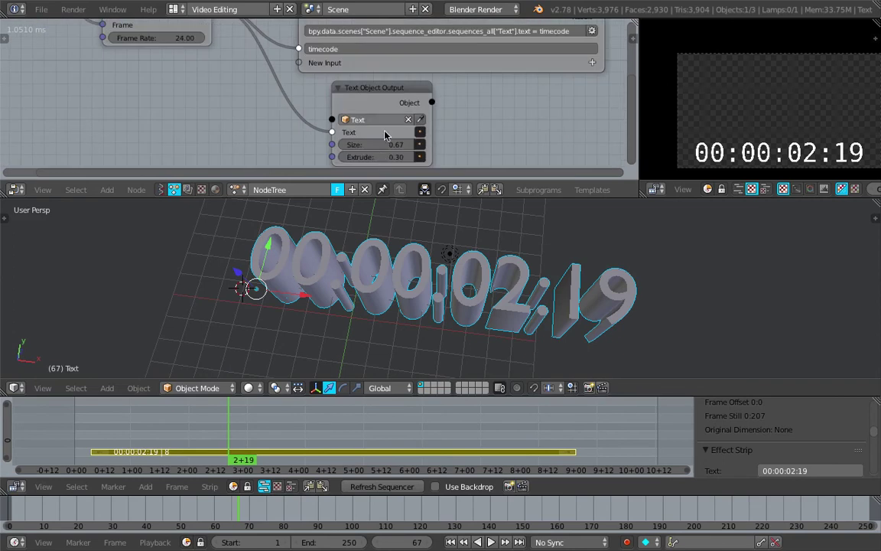
pyautogui.moveTo(377, 157)
pyautogui.mouseDown()
pyautogui.moveTo(360, 157)
pyautogui.moveTo(390, 157)
pyautogui.mouseUp()
# - Align the Text Object Output node with the Expression node and move the Expression node slightly up
pyautogui.scroll(-2, 251, 116)
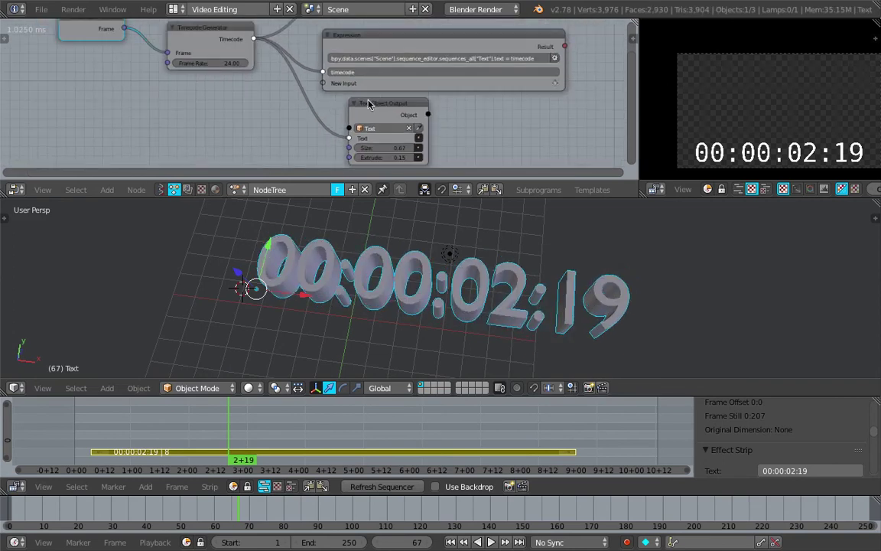
pyautogui.moveTo(368, 105); pyautogui.dragTo(347, 104)
pyautogui.moveTo(352, 104); pyautogui.dragTo(351, 143, button='middle')
pyautogui.moveTo(367, 75); pyautogui.dragTo(370, 66)
pyautogui.moveTo(370, 76); pyautogui.dragTo(387, 76, button='middle')
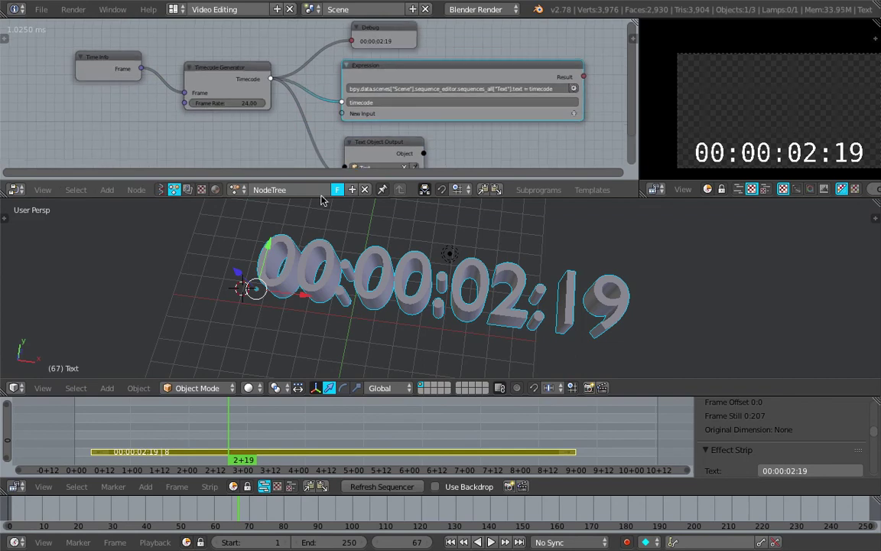
# - Render the current frame as a still image to check the output, and return to the 3D View
pyautogui.moveTo(325, 221); pyautogui.dragTo(360, 321, button='middle')
pyautogui.click(138, 388)
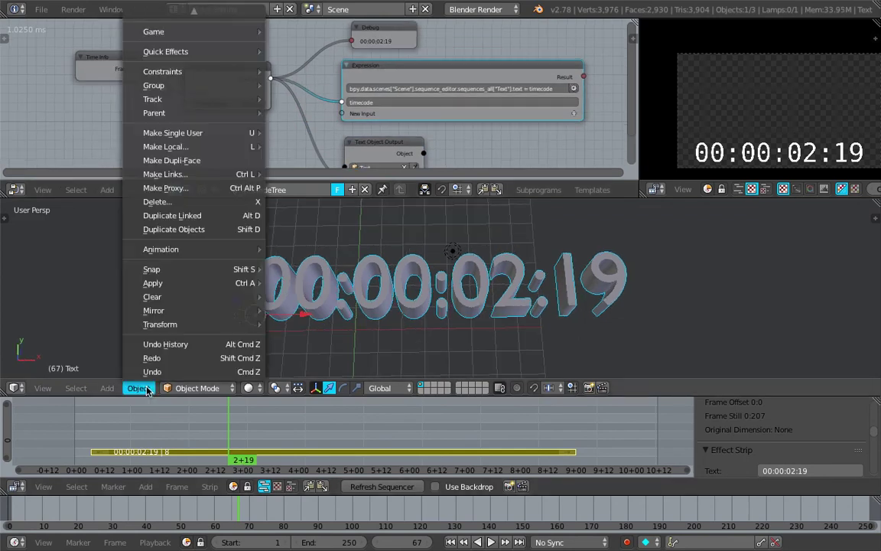
pyautogui.moveTo(541, 294); pyautogui.dragTo(428, 260, button='middle')
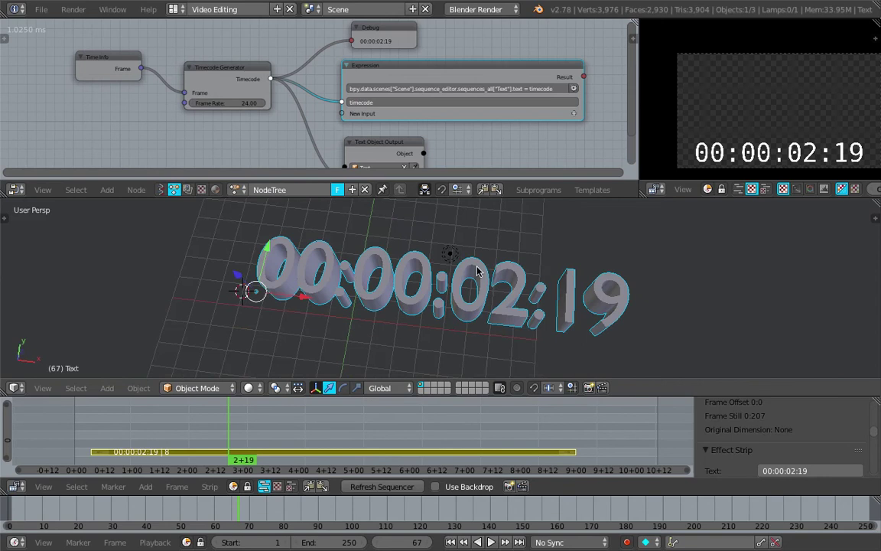
pyautogui.click(76, 9)
pyautogui.click(96, 26)
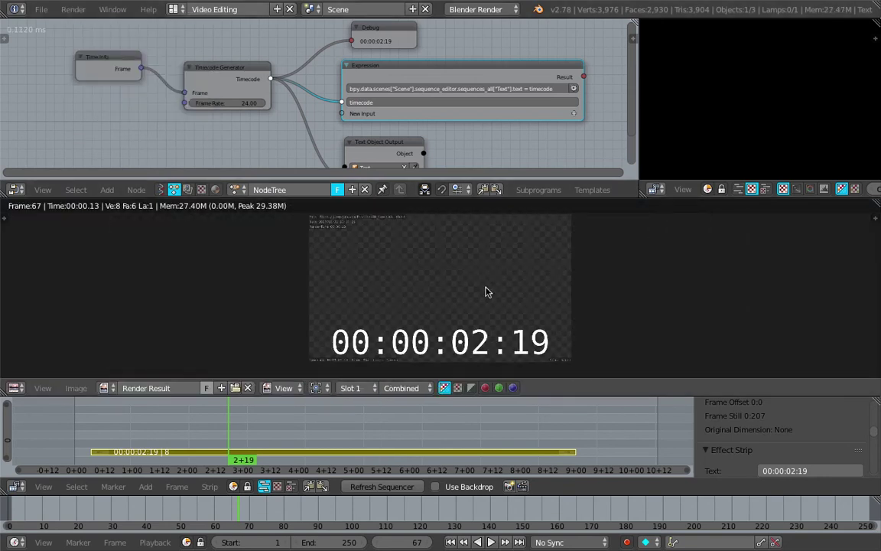
pyautogui.press('Escape')
pyautogui.keyDown('shift'); pyautogui.moveTo(485, 297); pyautogui.dragTo(476, 298, button='middle'); pyautogui.keyUp('shift')
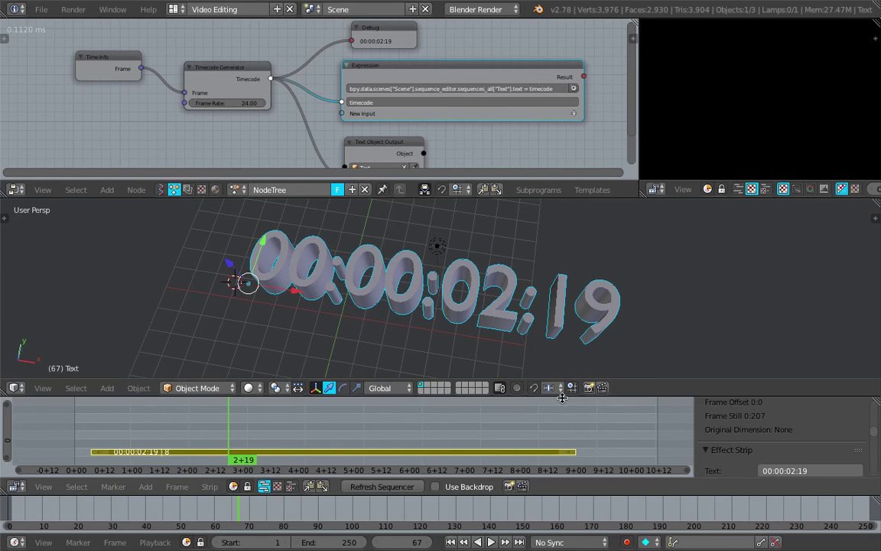
# - Enlarge the 3D View area, split off an area beside it, and set the new area to the Properties editor
pyautogui.moveTo(561, 397); pyautogui.dragTo(568, 423)
pyautogui.moveTo(585, 359); pyautogui.dragTo(679, 267, button='middle')
pyautogui.moveTo(393, 95); pyautogui.dragTo(377, 99, button='middle')
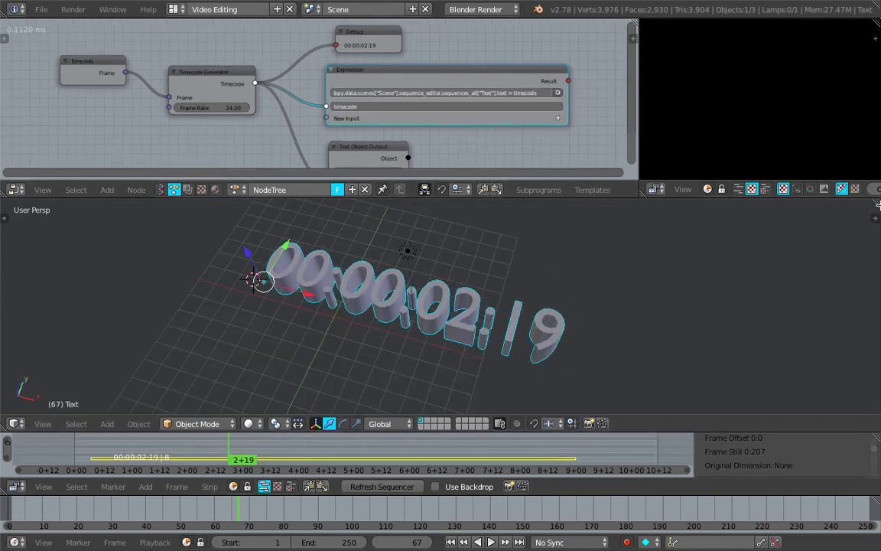
pyautogui.moveTo(878, 204); pyautogui.dragTo(566, 253)
pyautogui.click(581, 423)
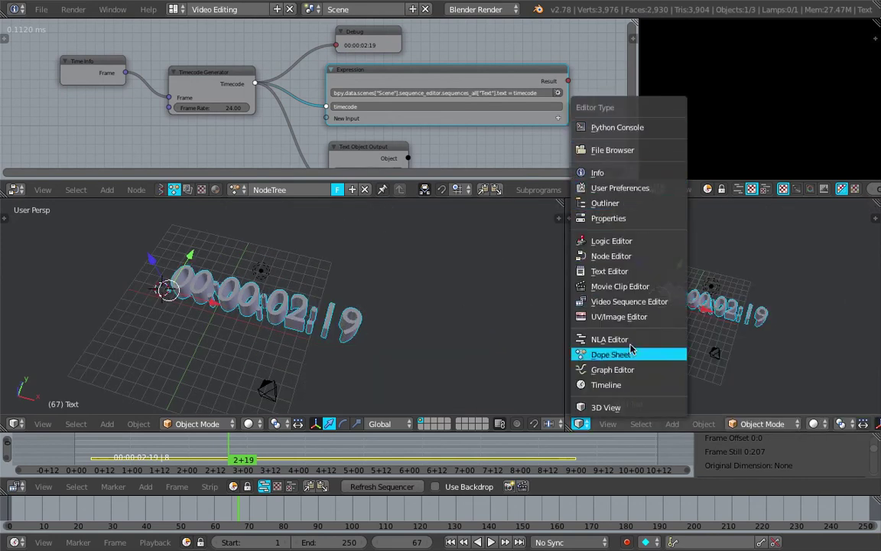
pyautogui.click(608, 218)
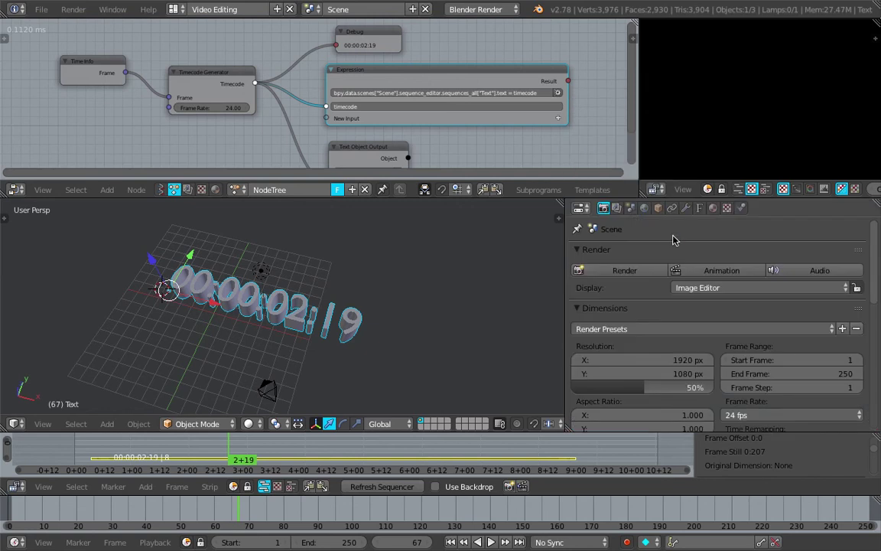
# - Enable Paper Sky, Blend Sky and Ambient Occlusion in the World settings
pyautogui.click(644, 208)
pyautogui.scroll(-2, 616, 359)
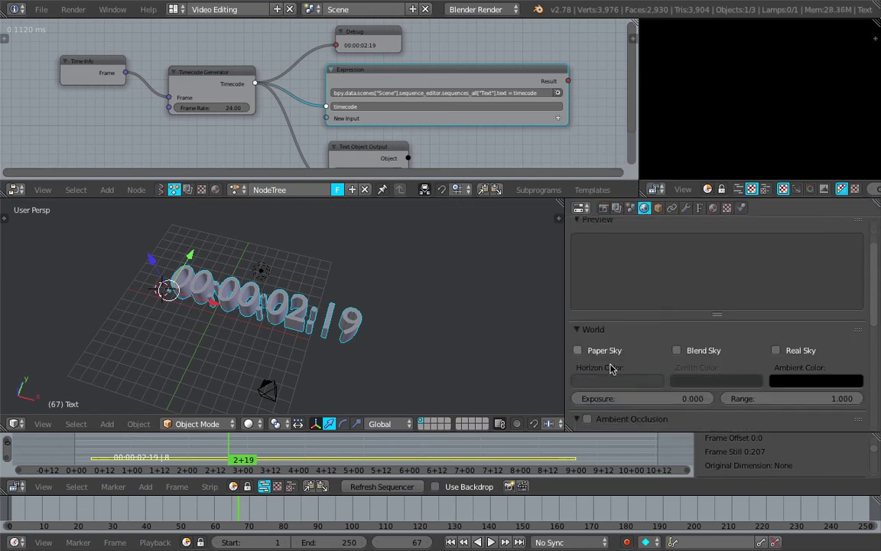
pyautogui.click(609, 354)
pyautogui.scroll(-1, 650, 359)
pyautogui.click(678, 322)
pyautogui.scroll(-1, 612, 360)
pyautogui.click(587, 364)
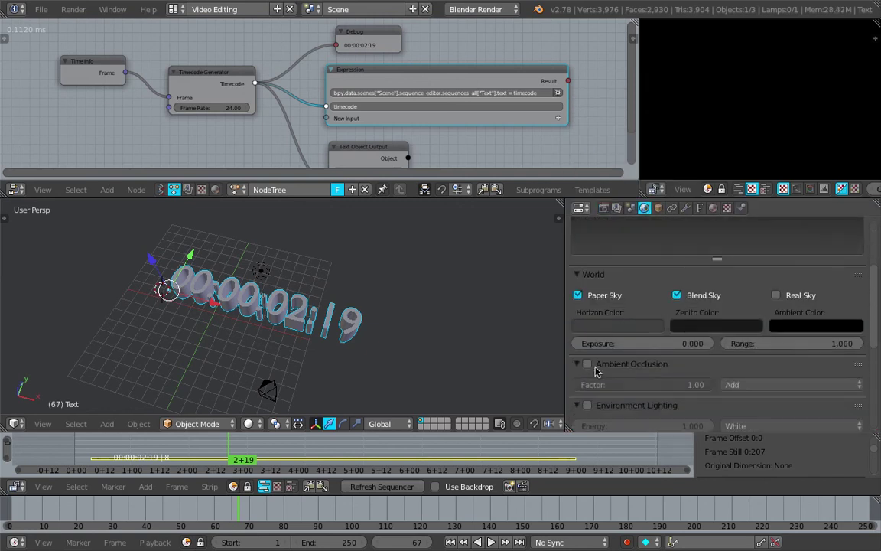
pyautogui.scroll(2, 367, 321)
# - Look through the active camera, enable Lock Camera to View, and reframe the camera on the 3D timecode text from a higher angle
pyautogui.moveTo(364, 314); pyautogui.dragTo(376, 296, button='middle')
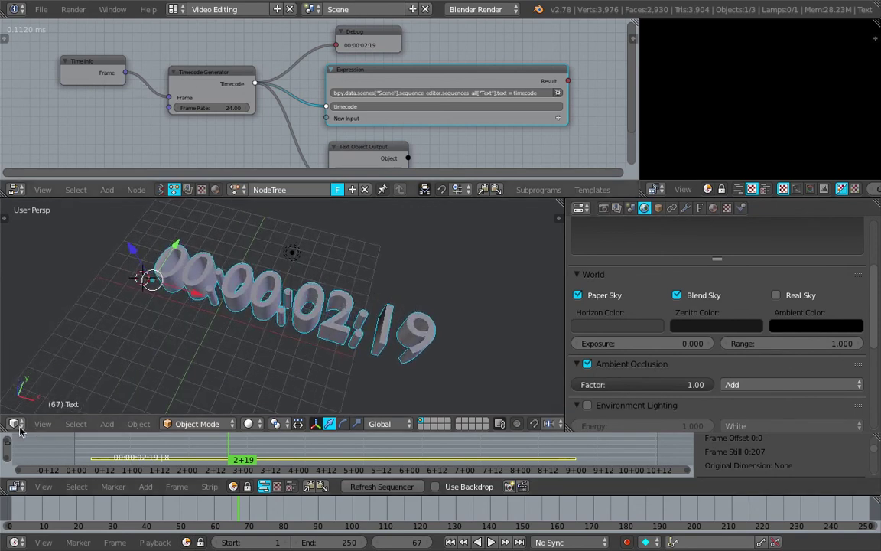
pyautogui.click(43, 423)
pyautogui.moveTo(85, 280)
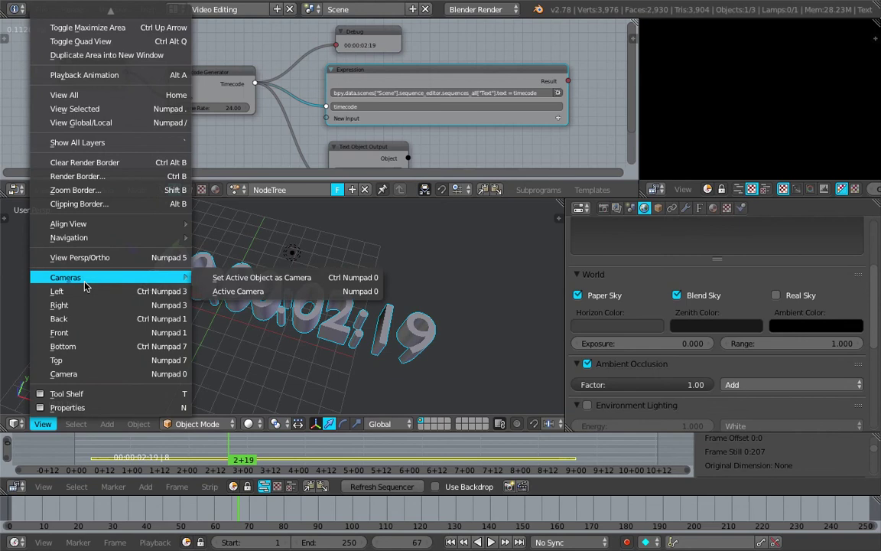
pyautogui.click(218, 292)
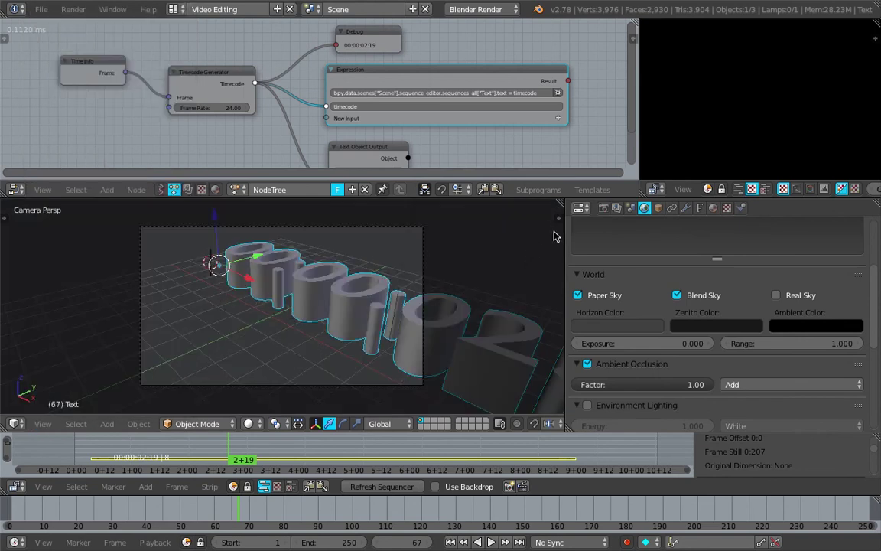
pyautogui.press('n')
pyautogui.scroll(-10, 512, 310)
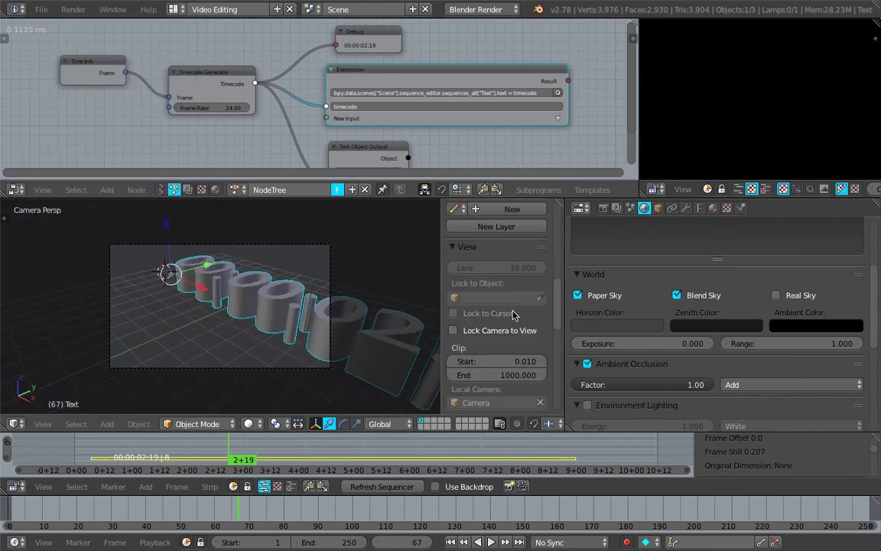
pyautogui.click(459, 330)
pyautogui.moveTo(368, 318); pyautogui.dragTo(255, 324, button='middle')
# - Render the current frame as a still image with the new camera view and World settings
pyautogui.click(83, 10)
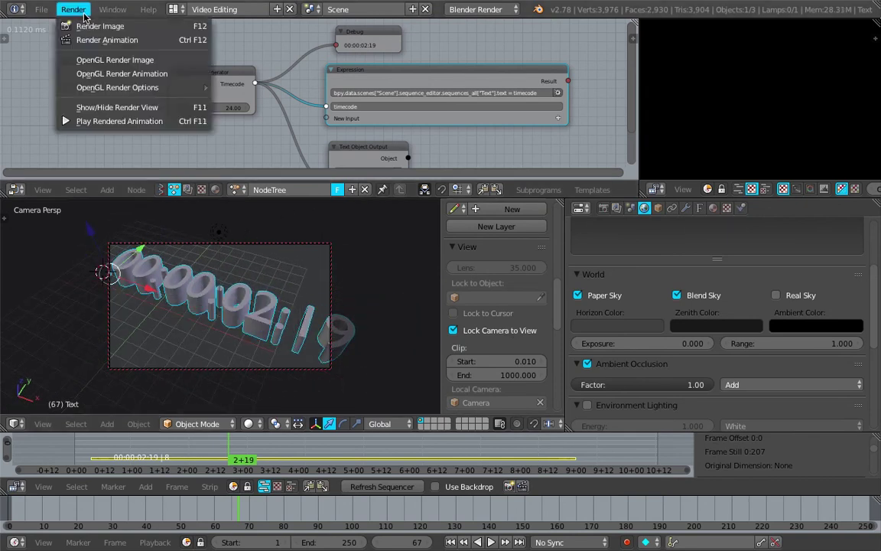
pyautogui.click(96, 26)
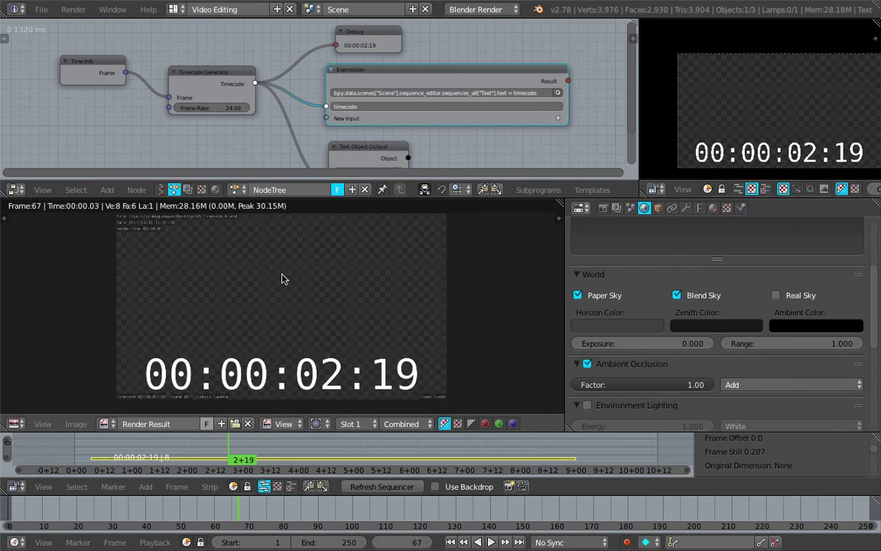
# - Enlarge the sequencer area and add a Scene strip of the current scene, starting at frame 8 above the text strip
pyautogui.moveTo(411, 432); pyautogui.dragTo(417, 322)
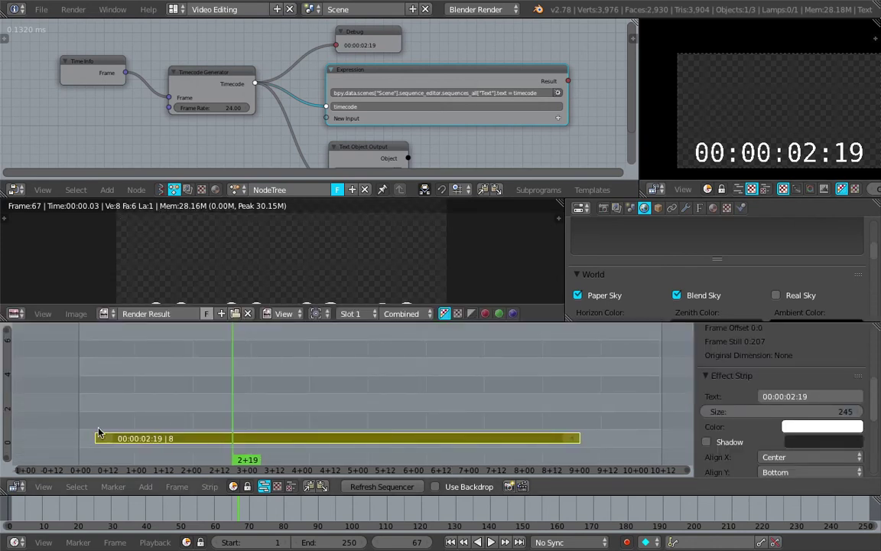
pyautogui.click(120, 369)
pyautogui.click(98, 368)
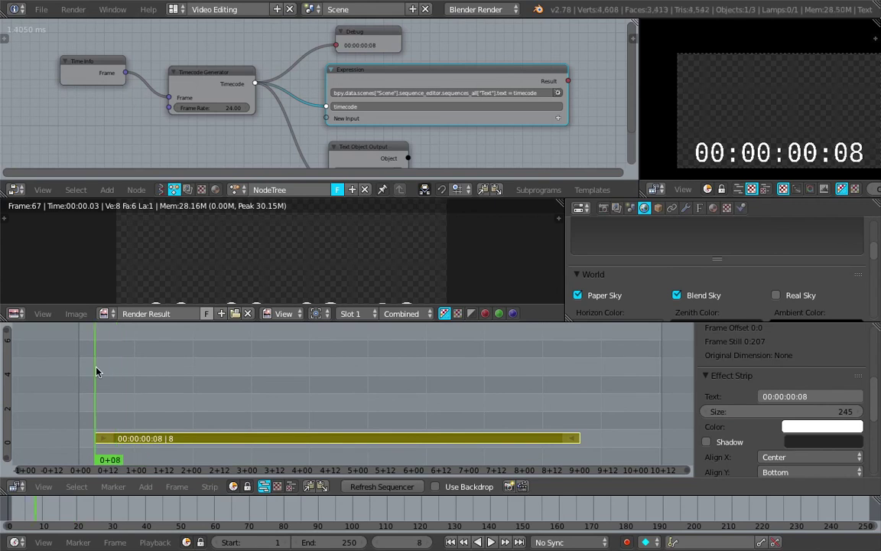
pyautogui.hotkey('shift', 'a')
pyautogui.click(156, 373)
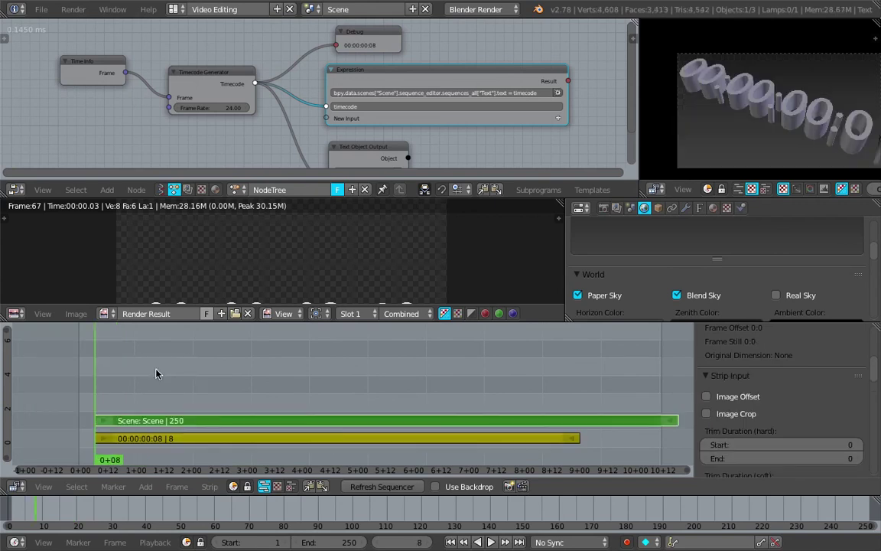
pyautogui.press('Home')
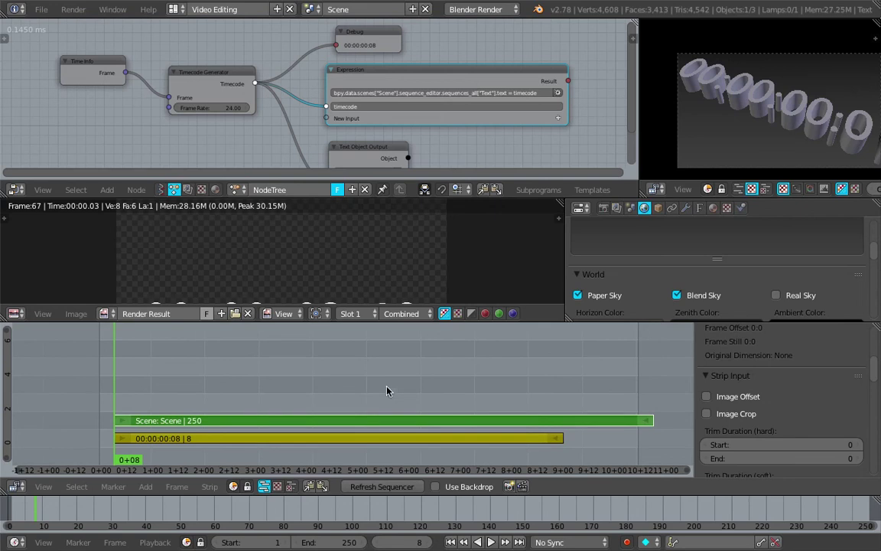
# - Move the text strip to a channel above the Scene strip, with its start at frame 8
pyautogui.press('g')
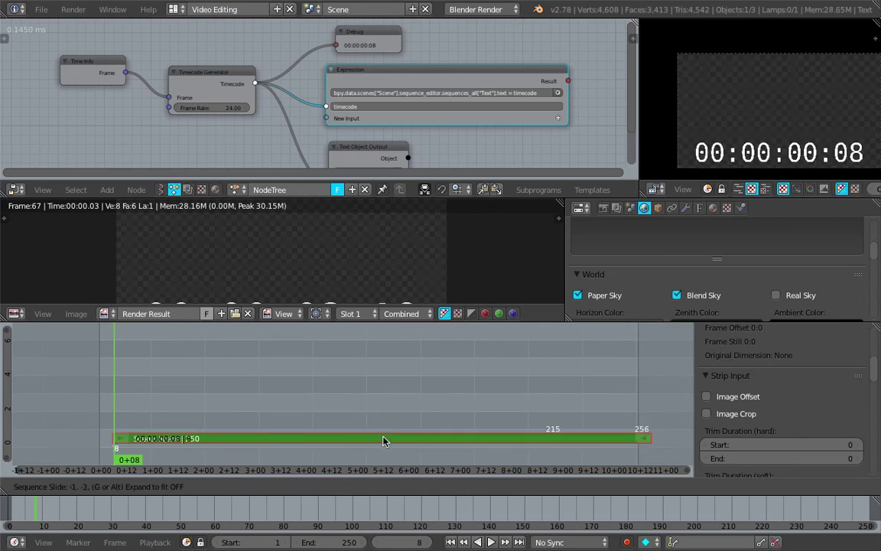
pyautogui.click(390, 409)
pyautogui.click(384, 437)
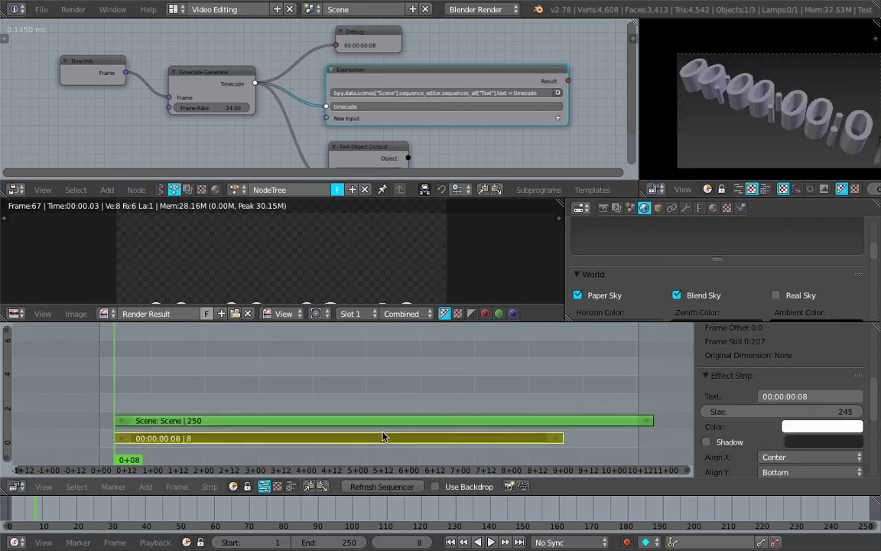
pyautogui.press('g')
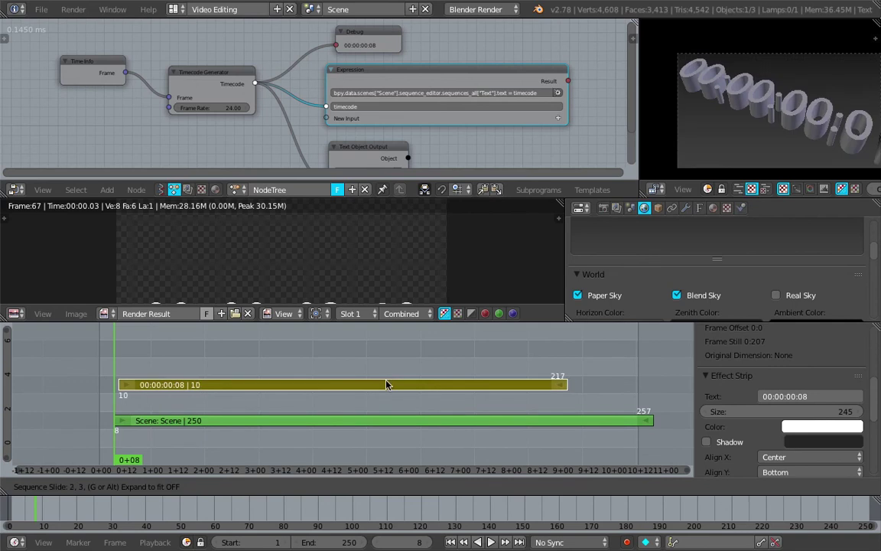
pyautogui.click(383, 381)
pyautogui.hotkey('ctrl', 's')
pyautogui.click(383, 382)
# - Scrub through the sequence and examine the text strip overlaid on the 3D timecode in the sequencer preview
pyautogui.scroll(2, 351, 373)
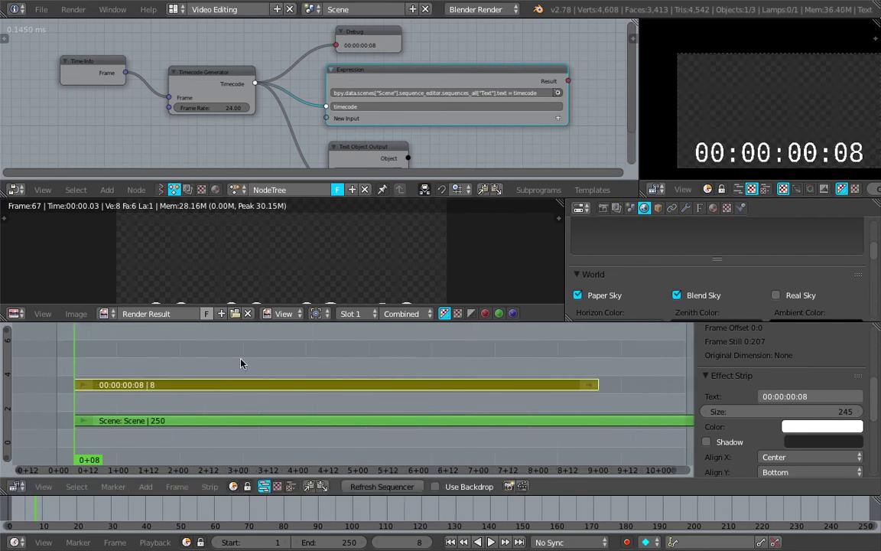
pyautogui.moveTo(240, 363); pyautogui.dragTo(260, 358)
pyautogui.scroll(-1, 287, 375)
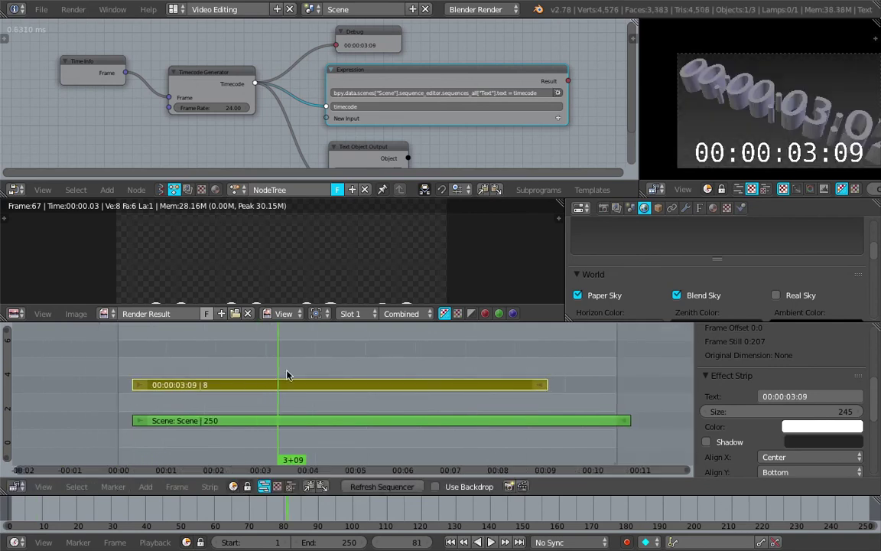
pyautogui.scroll(-1, 289, 382)
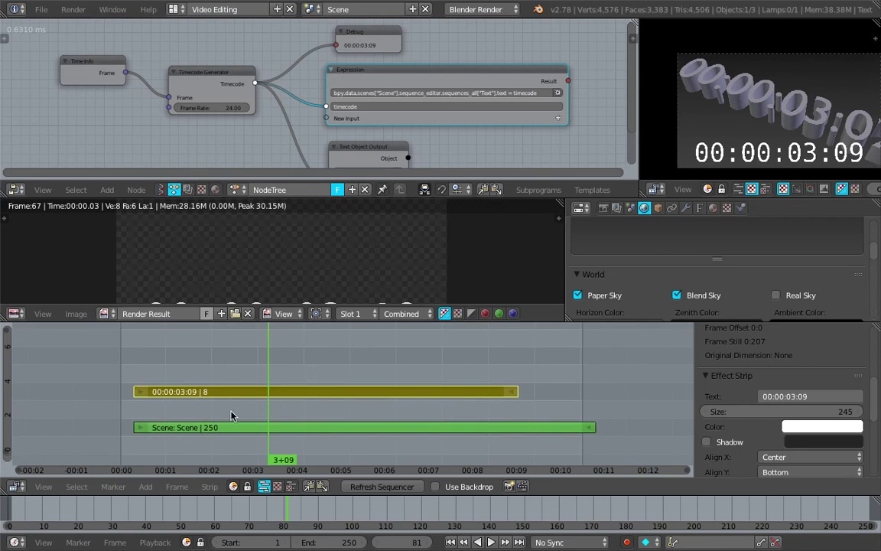
pyautogui.scroll(-12, 302, 385)
pyautogui.moveTo(318, 389); pyautogui.dragTo(331, 340, button='middle')
pyautogui.scroll(3, 331, 340)
pyautogui.scroll(2, 325, 345)
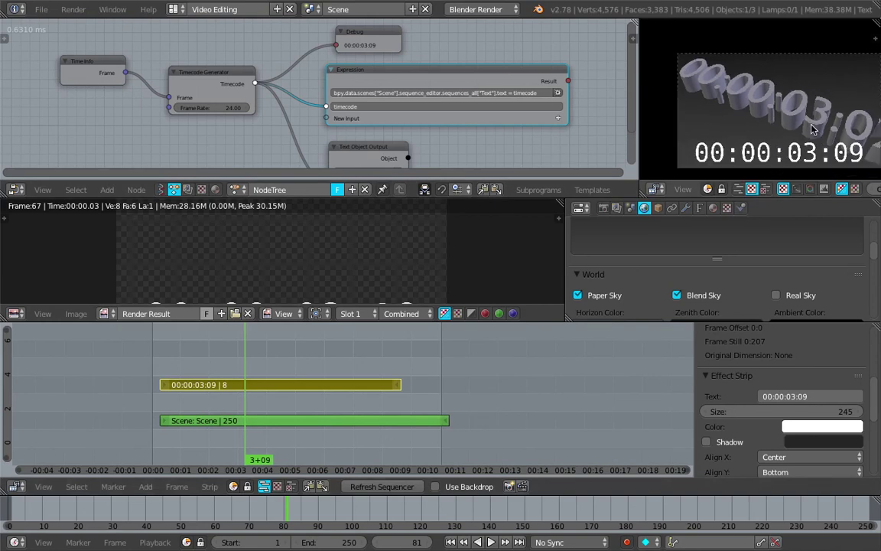
pyautogui.moveTo(760, 94); pyautogui.dragTo(748, 97, button='middle')
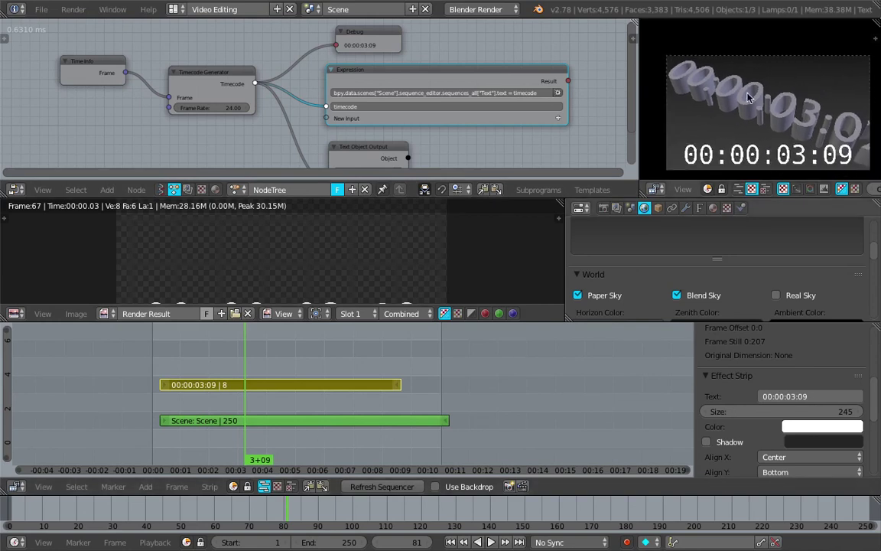
pyautogui.scroll(1, 782, 132)
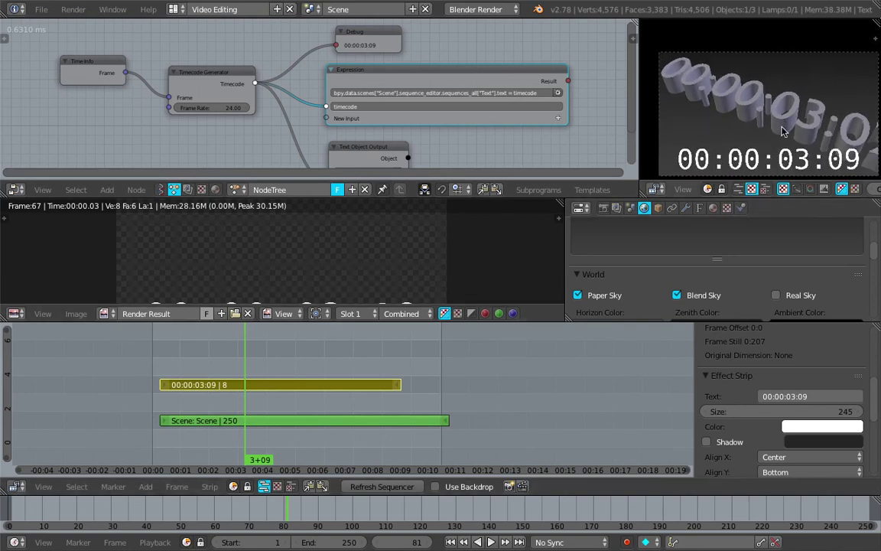
pyautogui.click(357, 359)
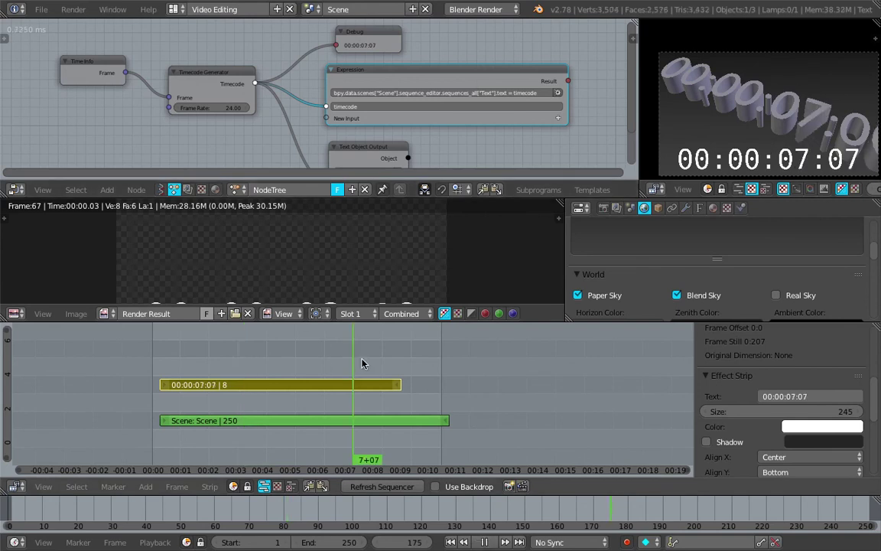
pyautogui.moveTo(282, 357); pyautogui.dragTo(303, 356)
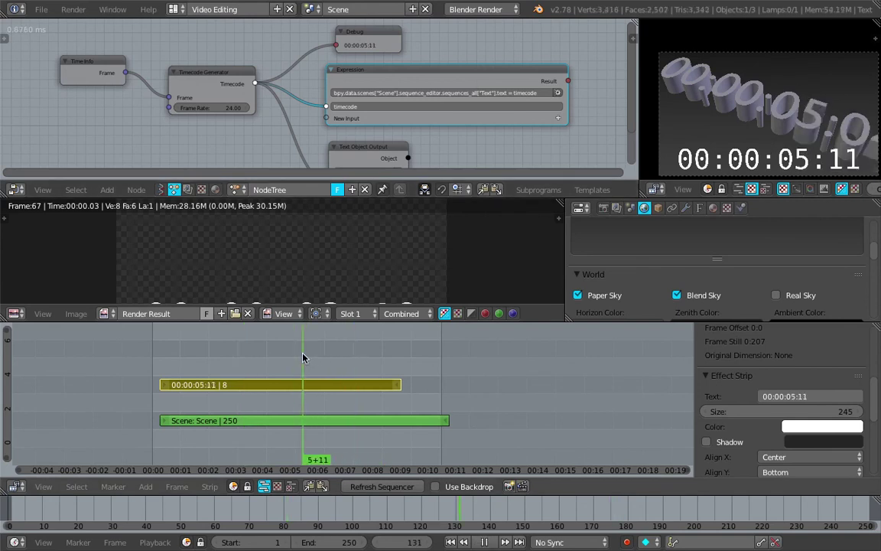
pyautogui.scroll(-1, 777, 87)
pyautogui.moveTo(781, 106); pyautogui.dragTo(750, 107, button='middle')
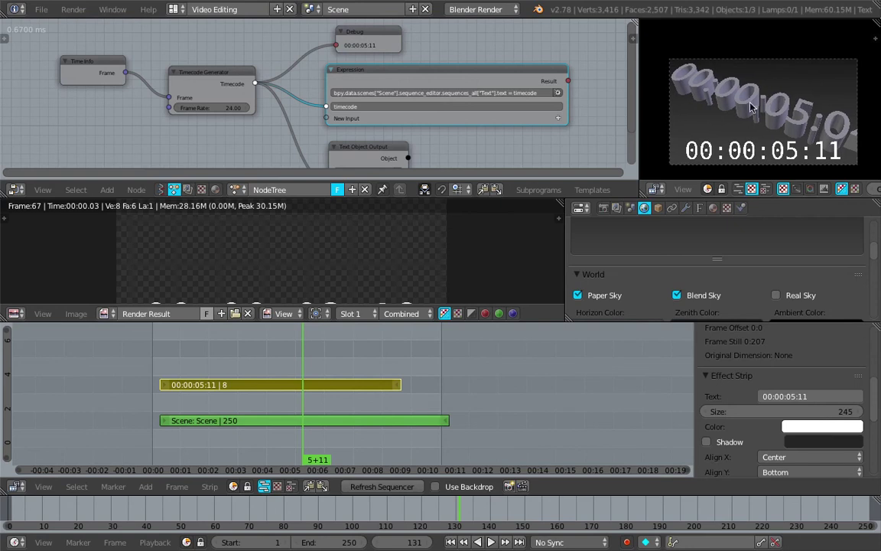
# - Render the current frame of the combined Scene and text strips as a still image, and view the render result
pyautogui.click(79, 11)
pyautogui.click(90, 26)
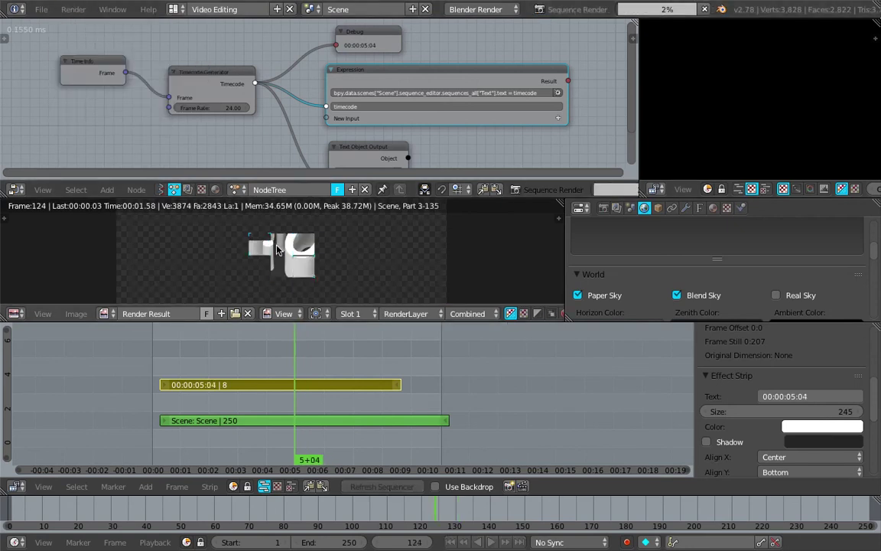
pyautogui.scroll(1, 286, 251)
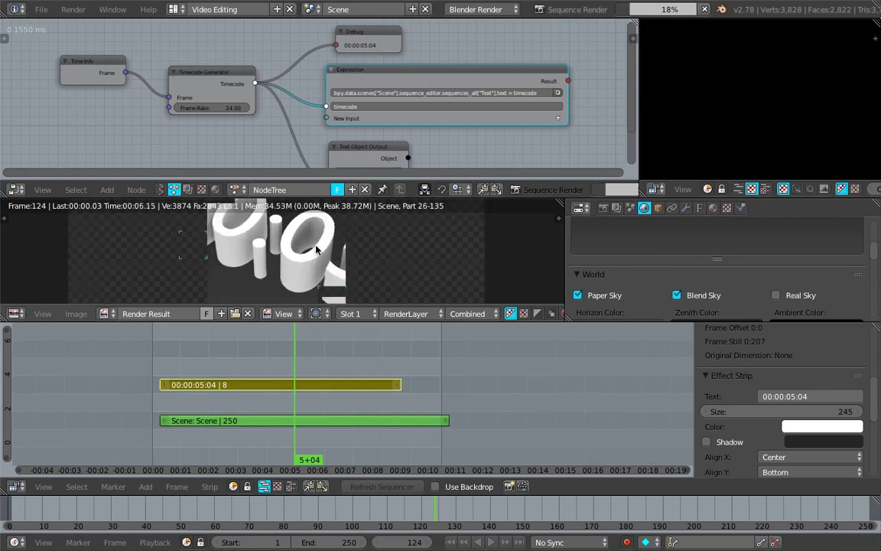
pyautogui.scroll(-2, 316, 250)
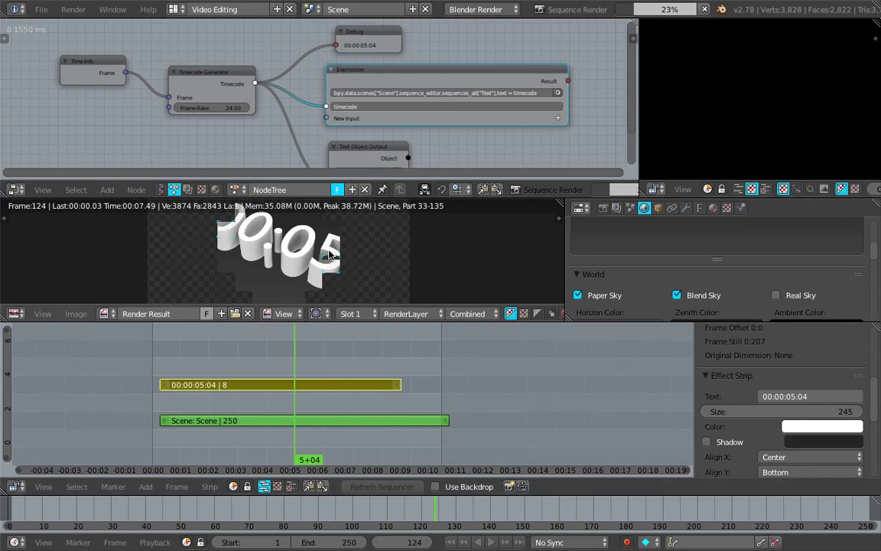
pyautogui.scroll(-1, 272, 260)
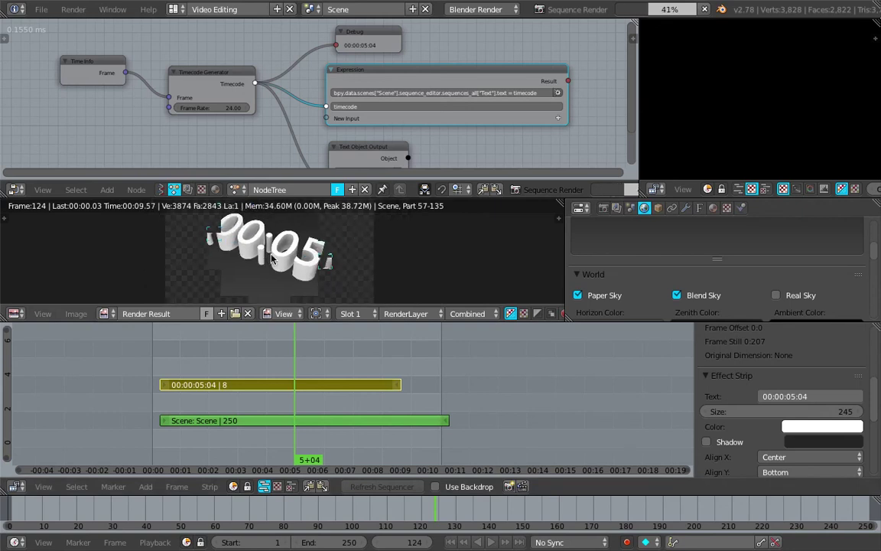
# - Make the render result area slightly taller, and widen the sequencer preview and Properties areas so their edges line up
pyautogui.moveTo(362, 322); pyautogui.dragTo(362, 339)
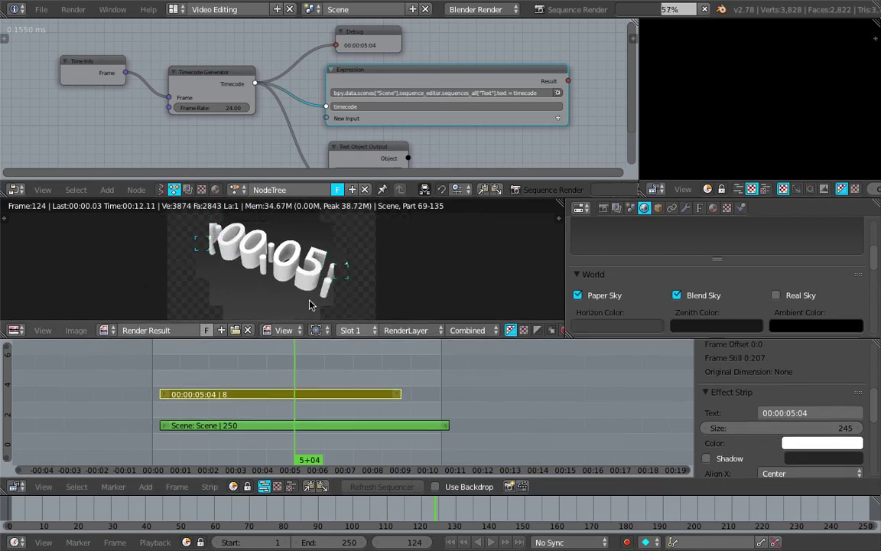
pyautogui.scroll(2, 267, 256)
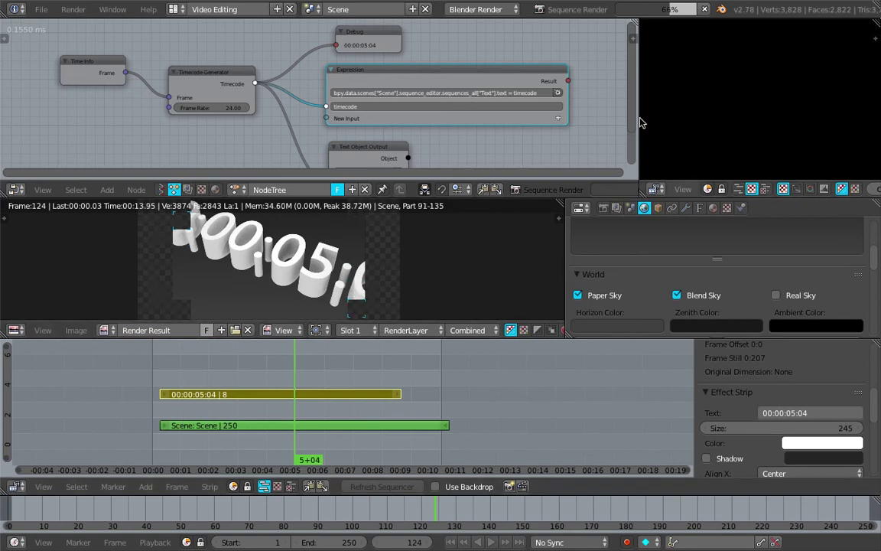
pyautogui.moveTo(639, 114); pyautogui.dragTo(511, 115)
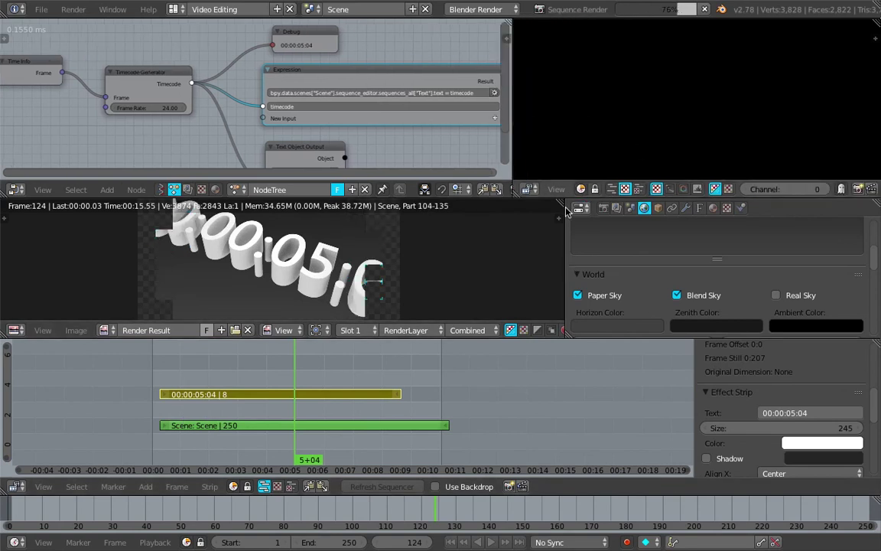
pyautogui.moveTo(567, 210); pyautogui.dragTo(517, 211)
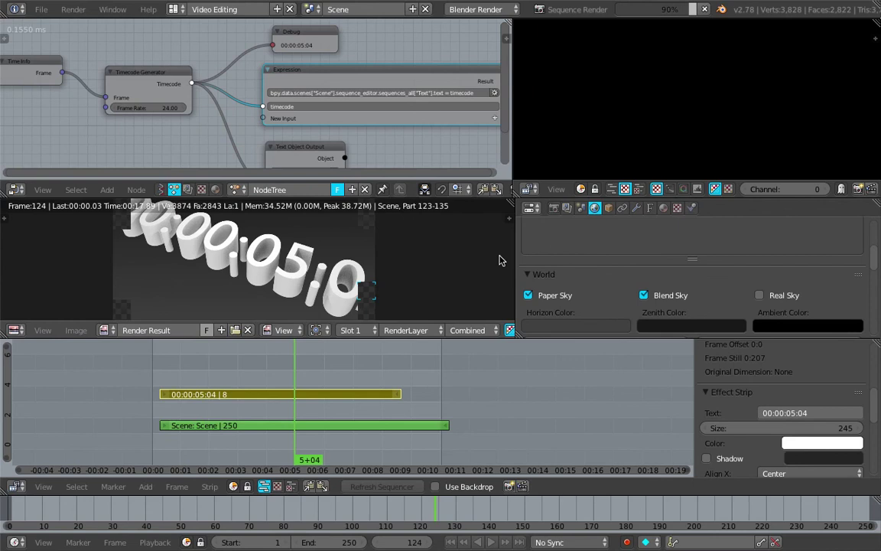
# - Make the render result and Properties areas taller, and show the render settings in the Properties area
pyautogui.moveTo(595, 338); pyautogui.dragTo(596, 380)
pyautogui.scroll(3, 620, 309)
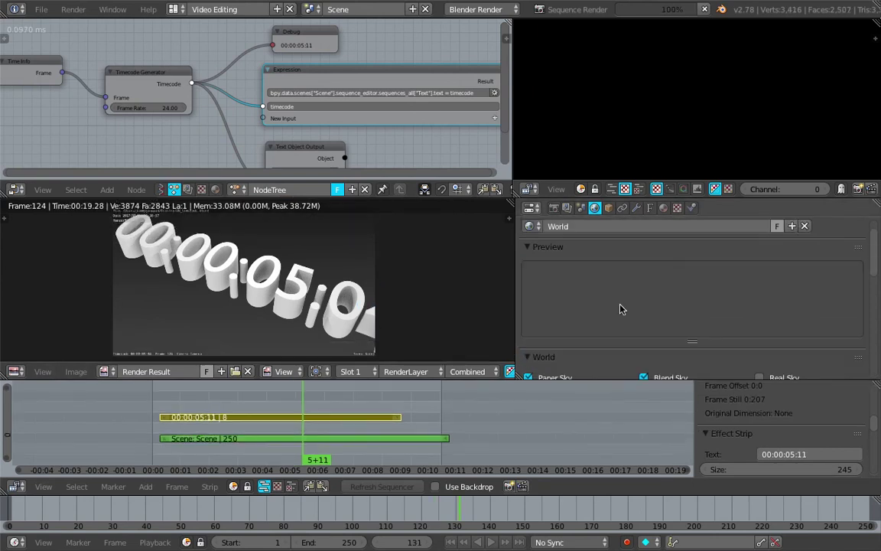
pyautogui.scroll(1, 621, 304)
pyautogui.click(554, 208)
# - Expand the Output and Metadata sections of the render settings and examine the Stamp Output options and enabled metadata
pyautogui.scroll(-6, 615, 299)
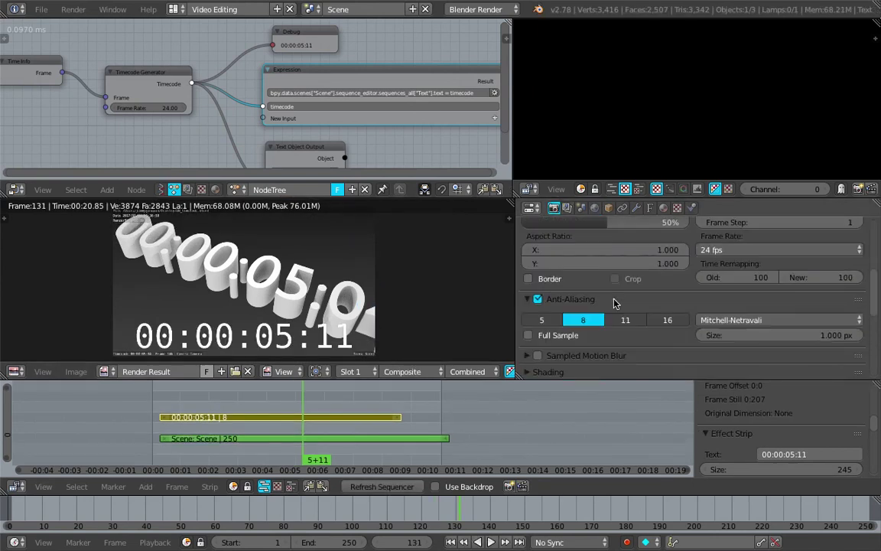
pyautogui.scroll(-3, 600, 305)
pyautogui.scroll(-2, 582, 309)
pyautogui.click(574, 299)
pyautogui.scroll(-2, 565, 294)
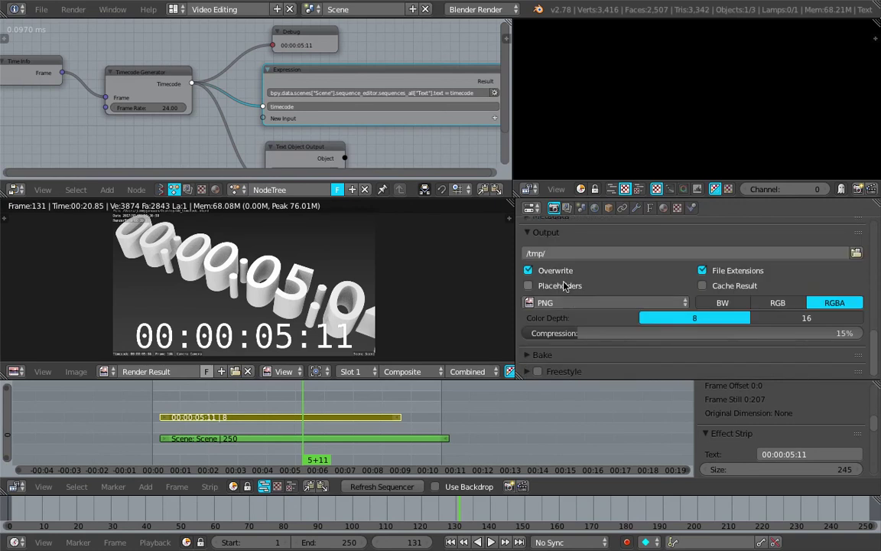
pyautogui.scroll(2, 562, 272)
pyautogui.click(563, 254)
pyautogui.click(560, 255)
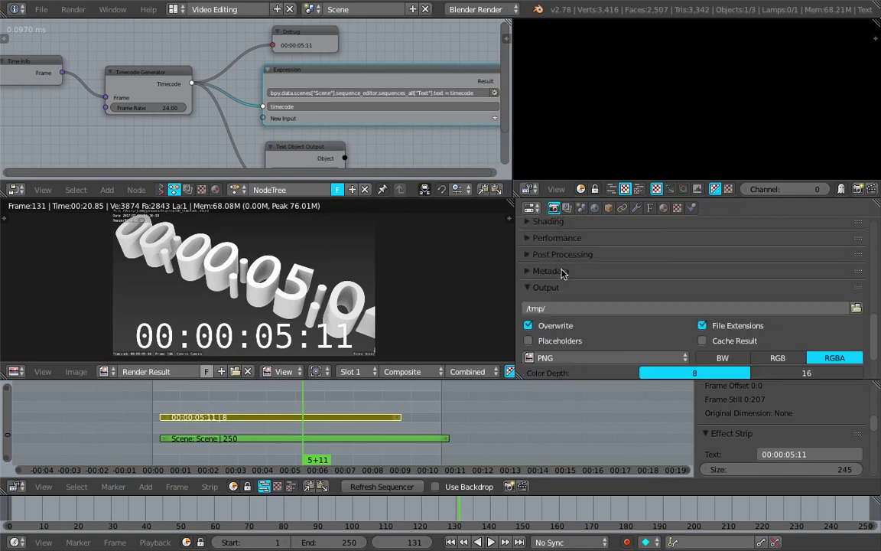
pyautogui.click(564, 270)
pyautogui.scroll(-2, 593, 277)
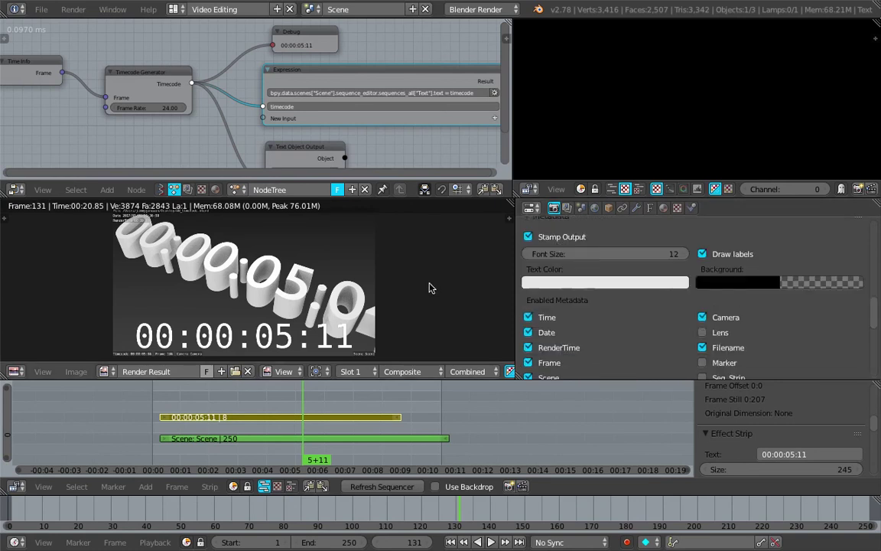
# - Maximize the render result and examine the stamped metadata together with the 3D timecode and the overlaid text strip
pyautogui.scroll(1, 429, 288)
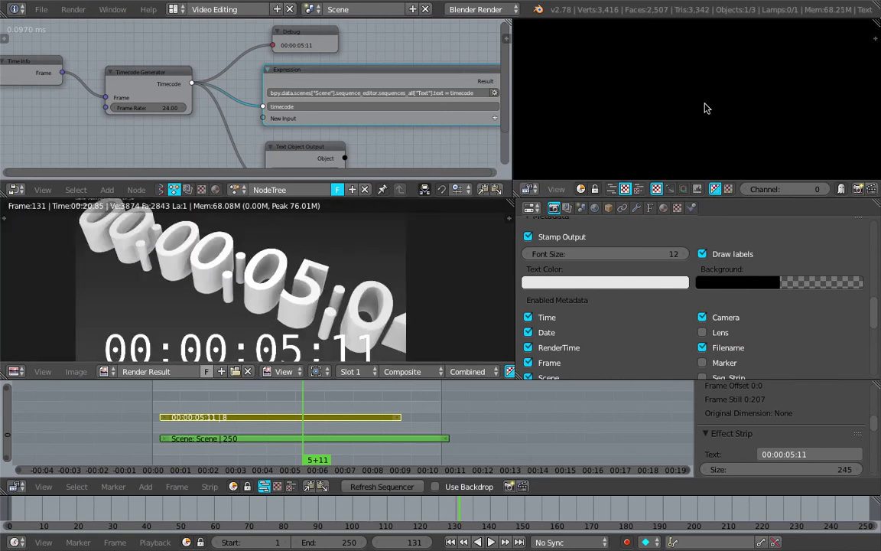
pyautogui.press('F12')
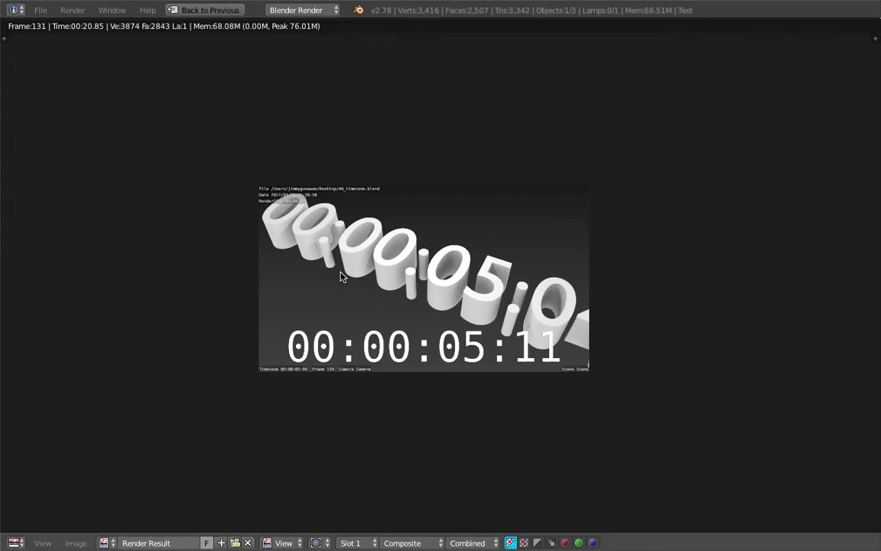
pyautogui.scroll(3, 342, 277)
pyautogui.scroll(-1, 420, 283)
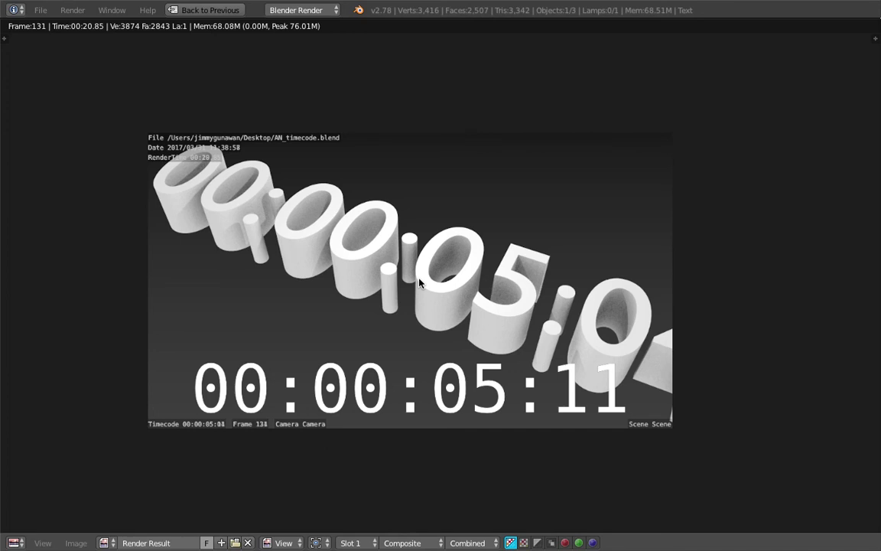
pyautogui.scroll(-1, 466, 286)
pyautogui.scroll(1, 461, 287)
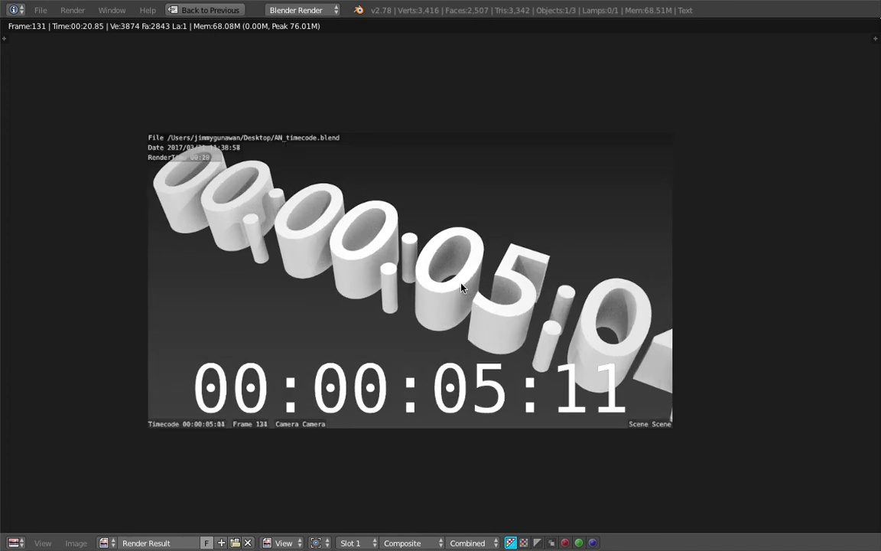